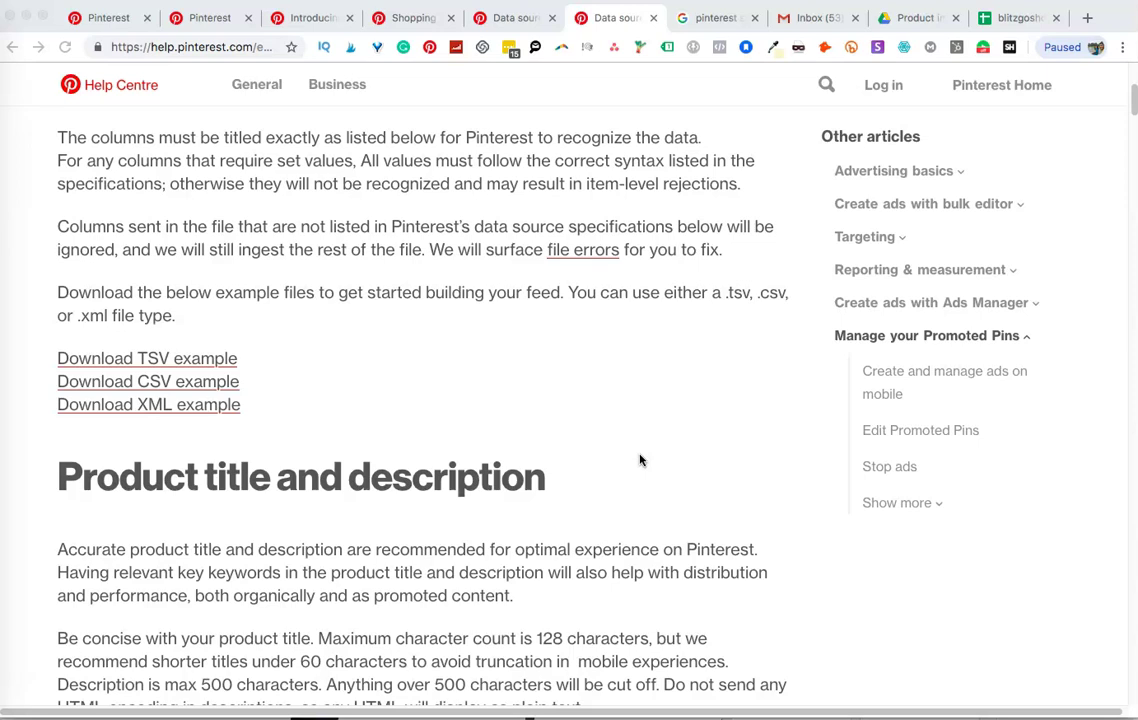
scroll(640, 460, "up", 5)
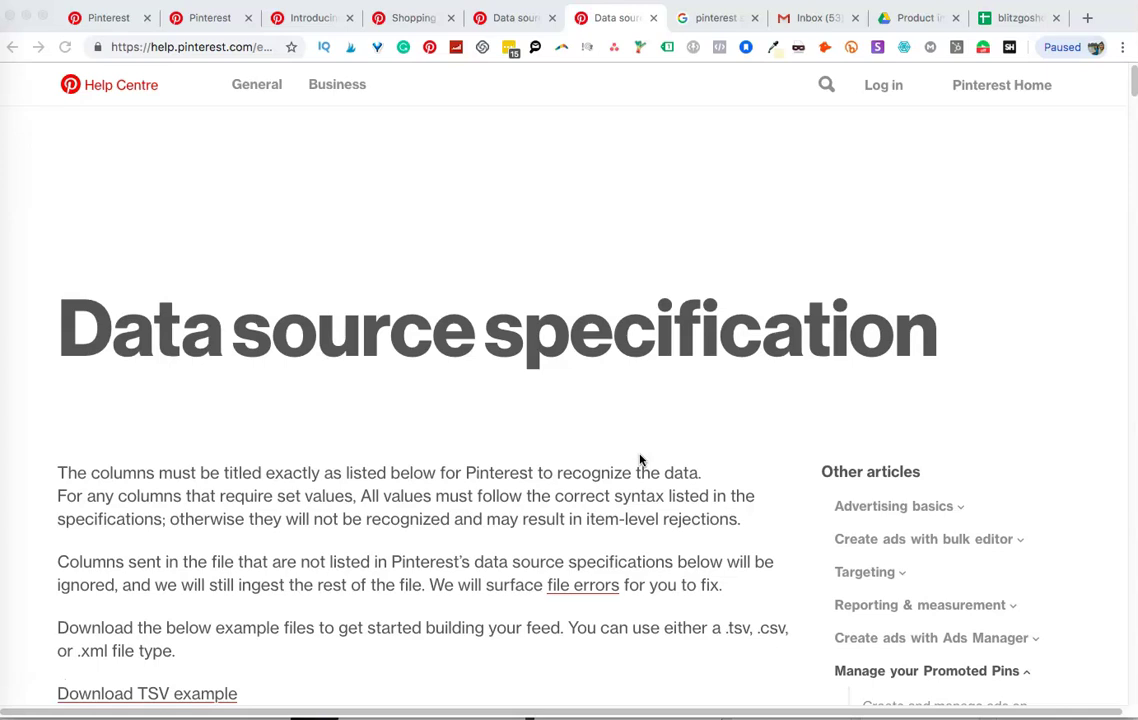
scroll(640, 460, "down", 3)
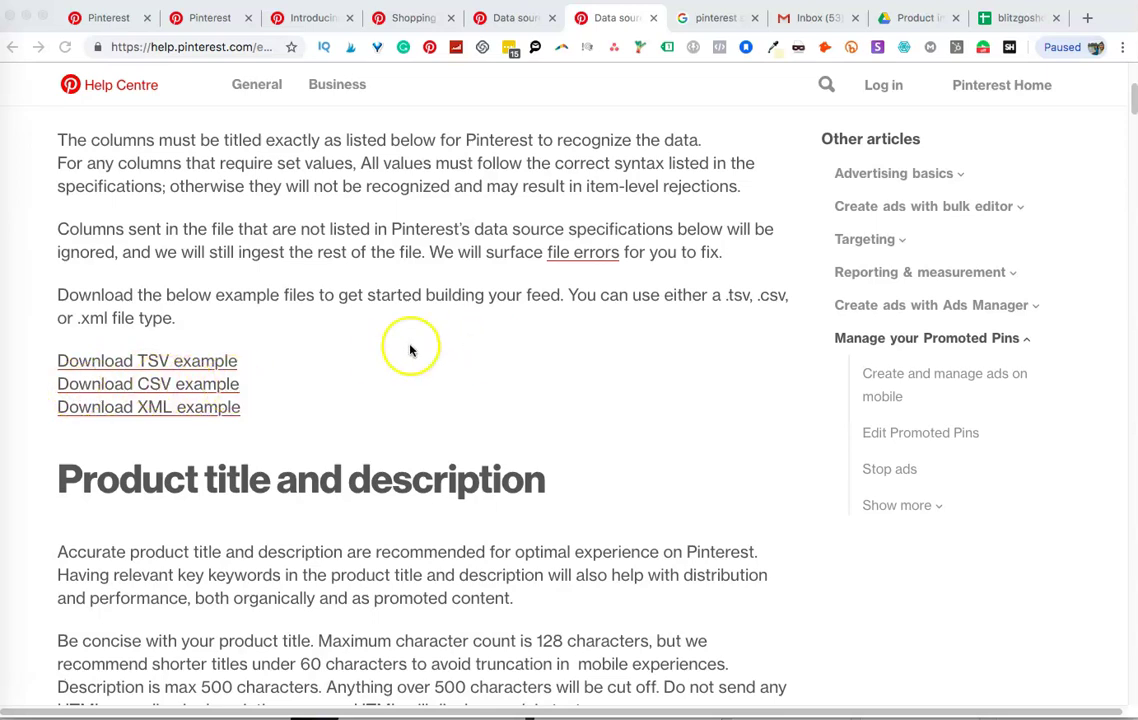
Scroll down the Required fields table to the google_product_category row.
scroll(380, 432, "down", 4)
scroll(380, 432, "down", 4)
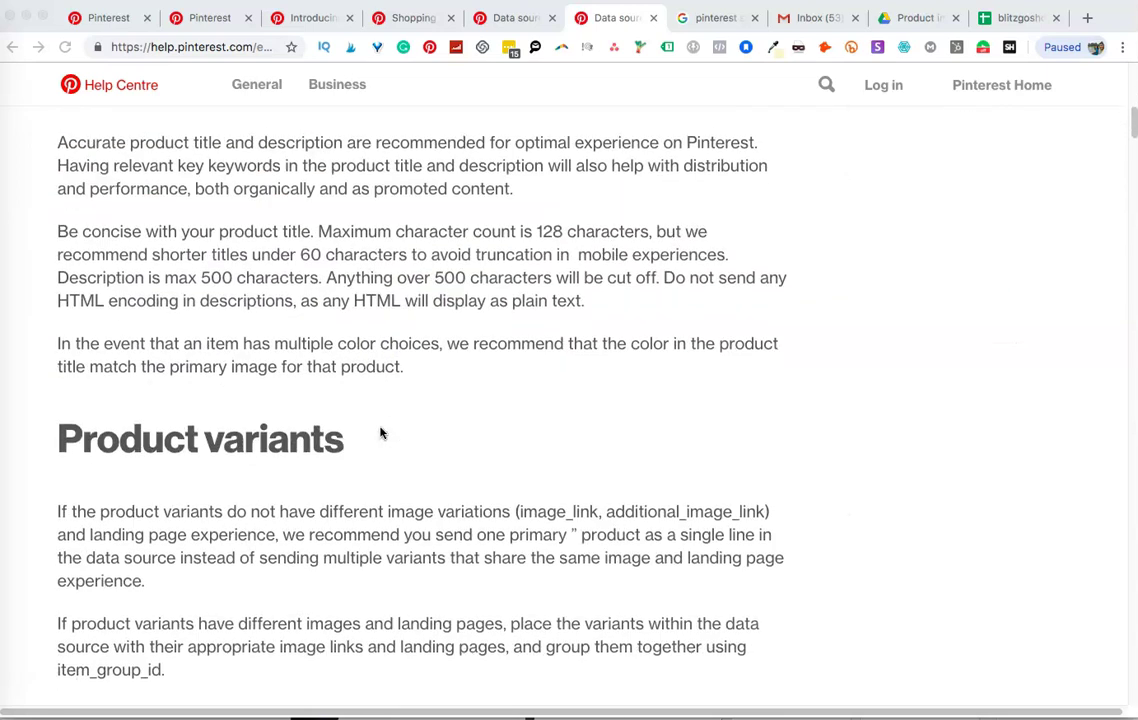
scroll(380, 432, "down", 8)
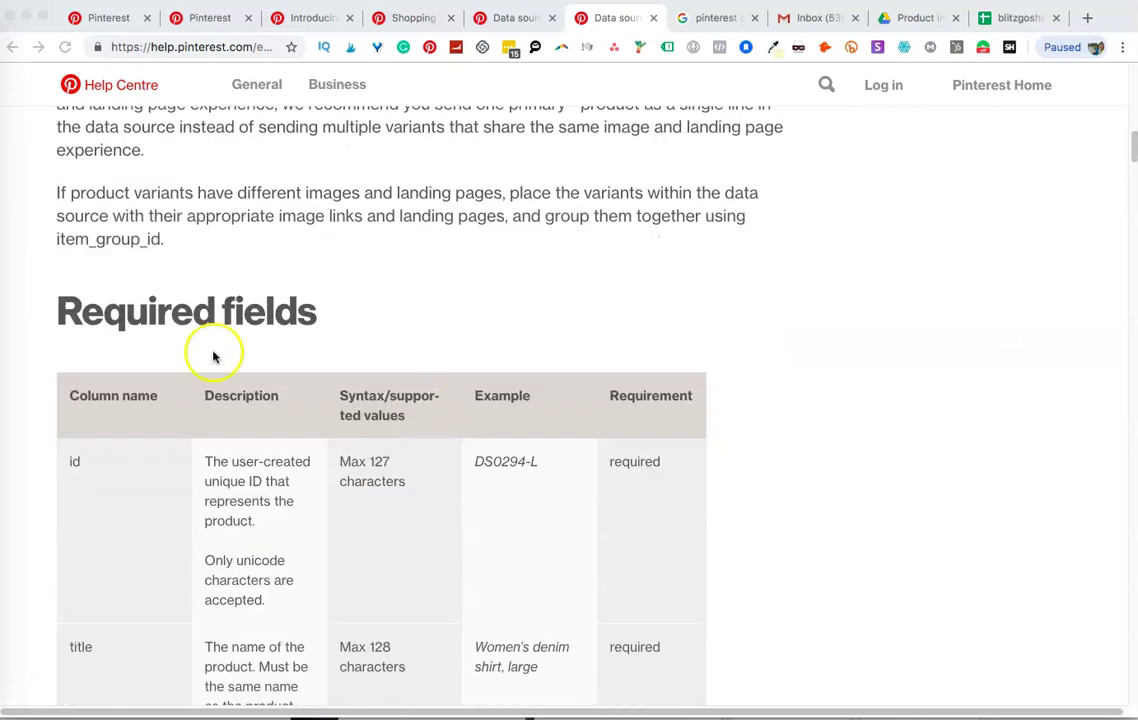
scroll(213, 356, "down", 2)
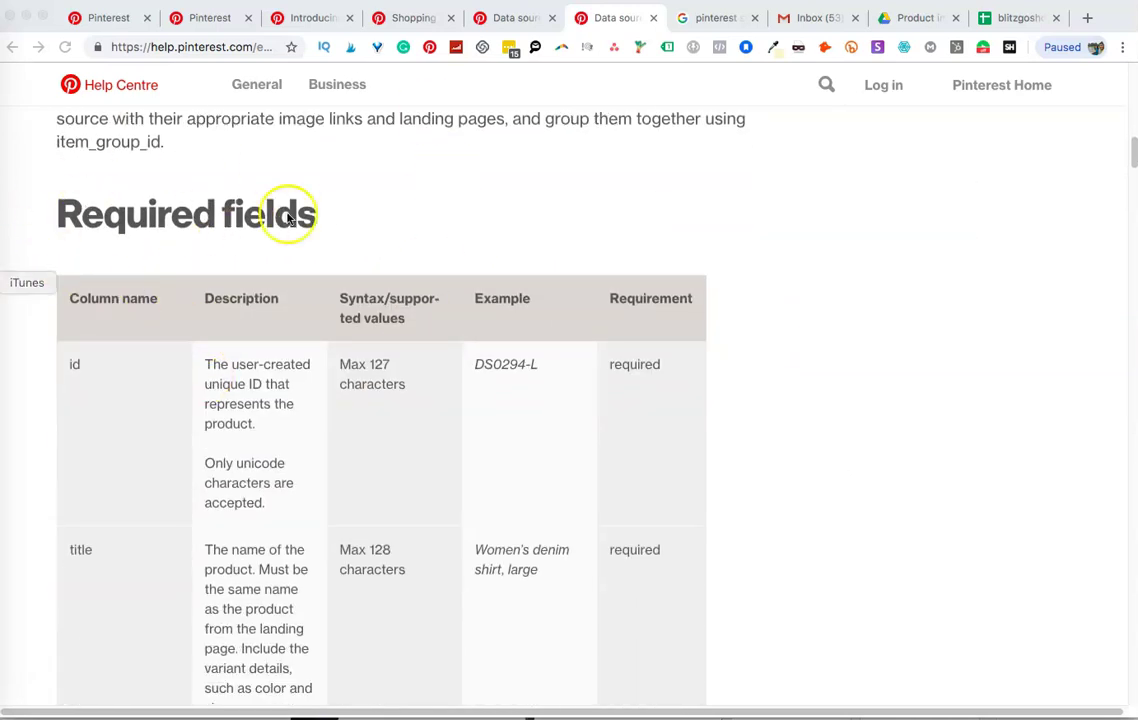
scroll(224, 363, "down", 4)
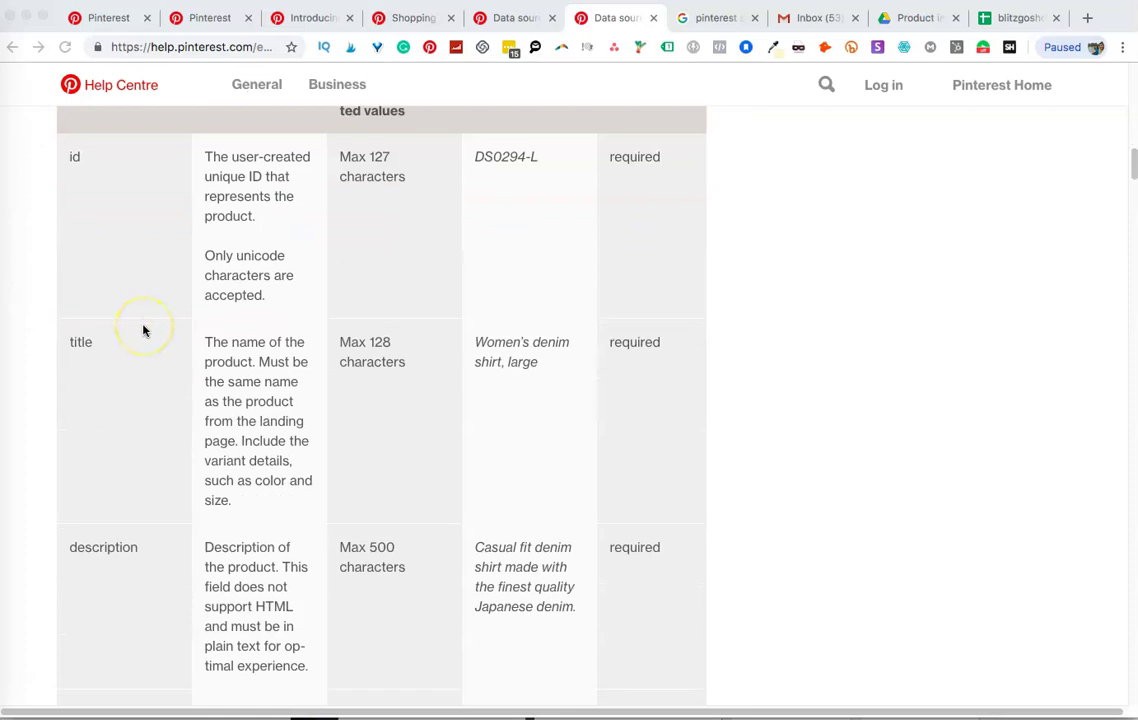
scroll(143, 330, "down", 3)
scroll(145, 457, "down", 4)
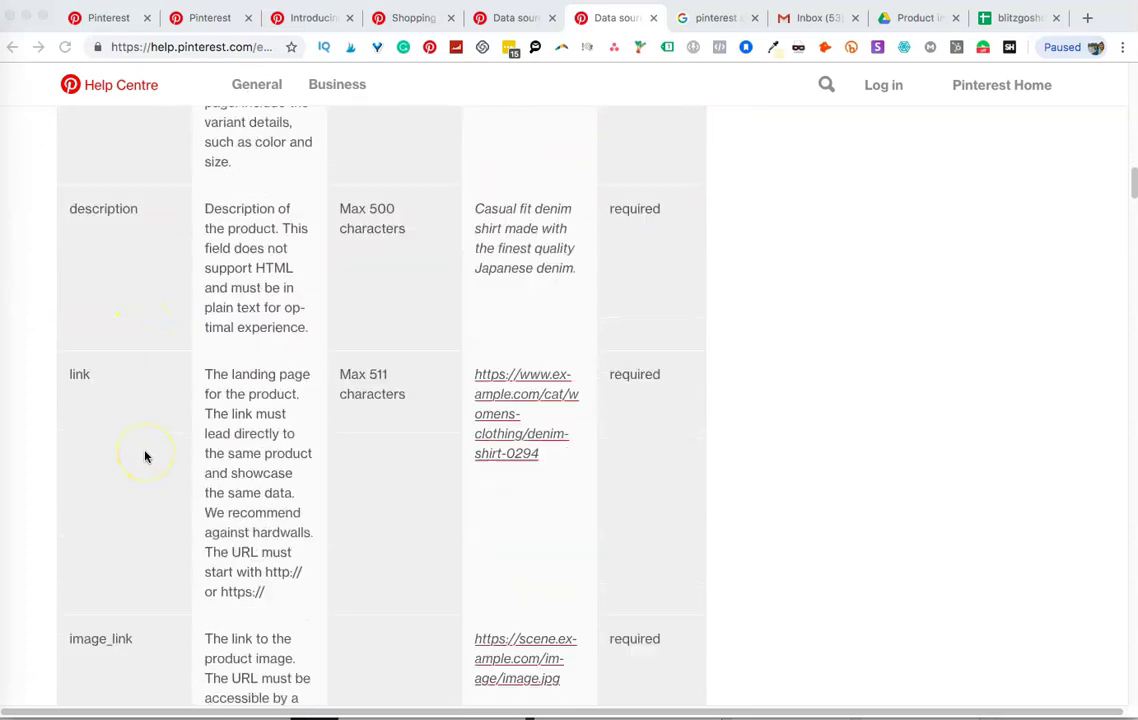
scroll(145, 457, "down", 3)
scroll(135, 561, "down", 9)
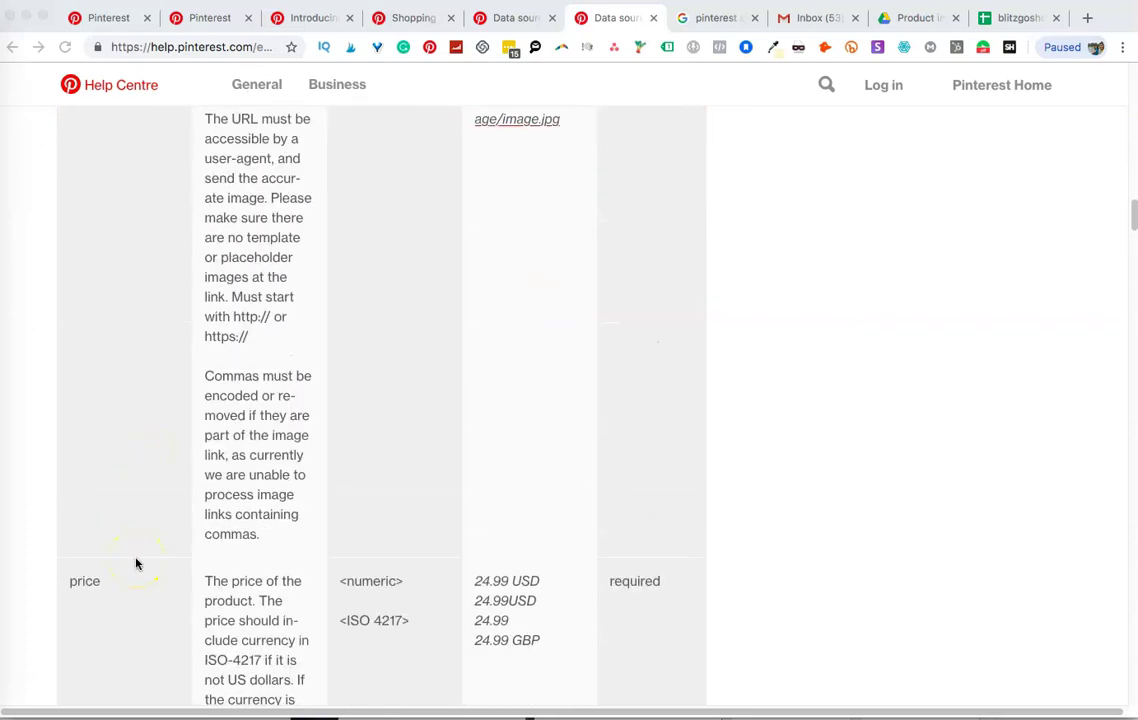
scroll(137, 563, "down", 13)
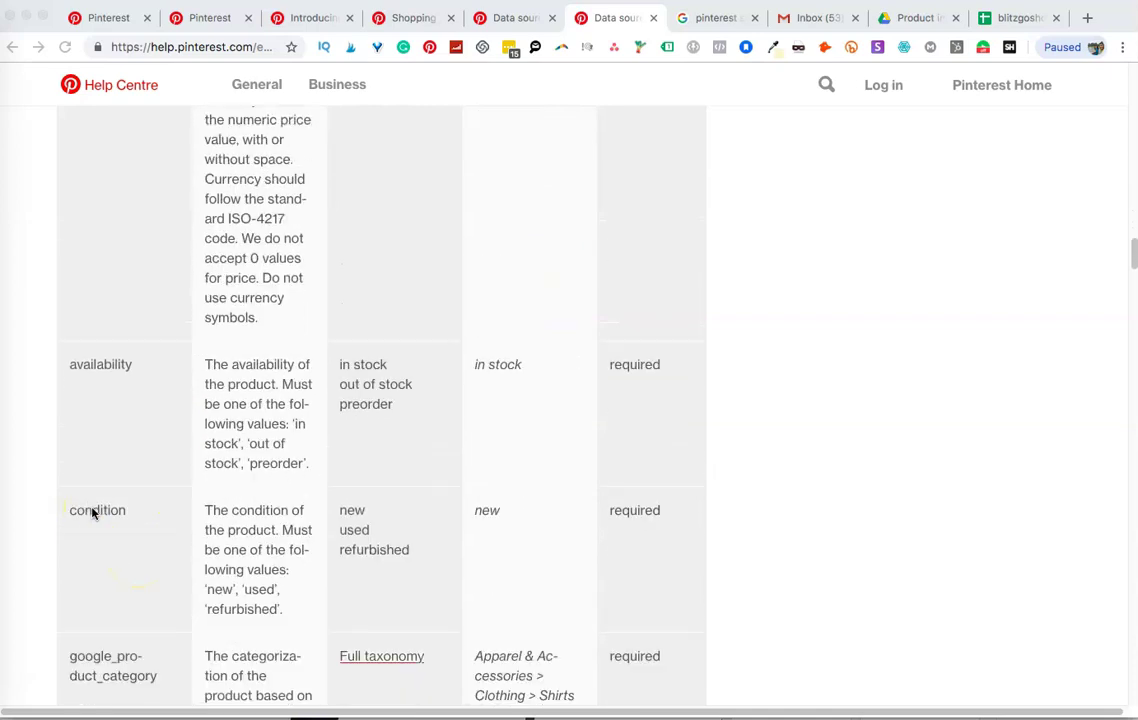
scroll(95, 408, "down", 2)
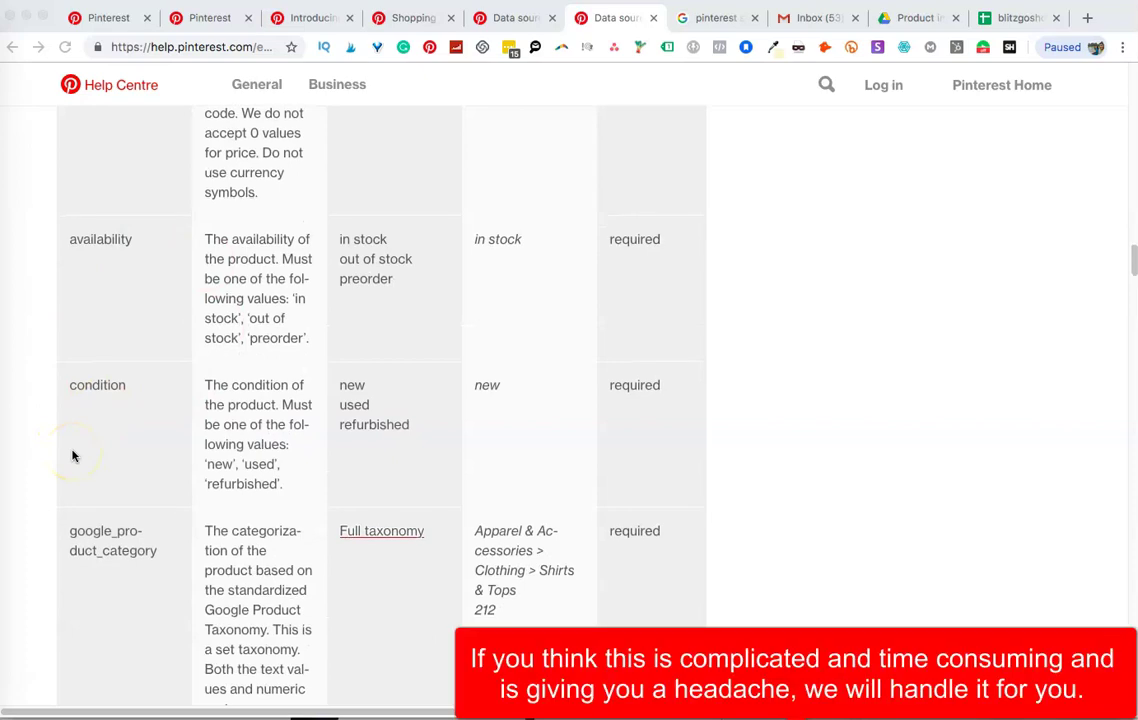
scroll(40, 490, "down", 1)
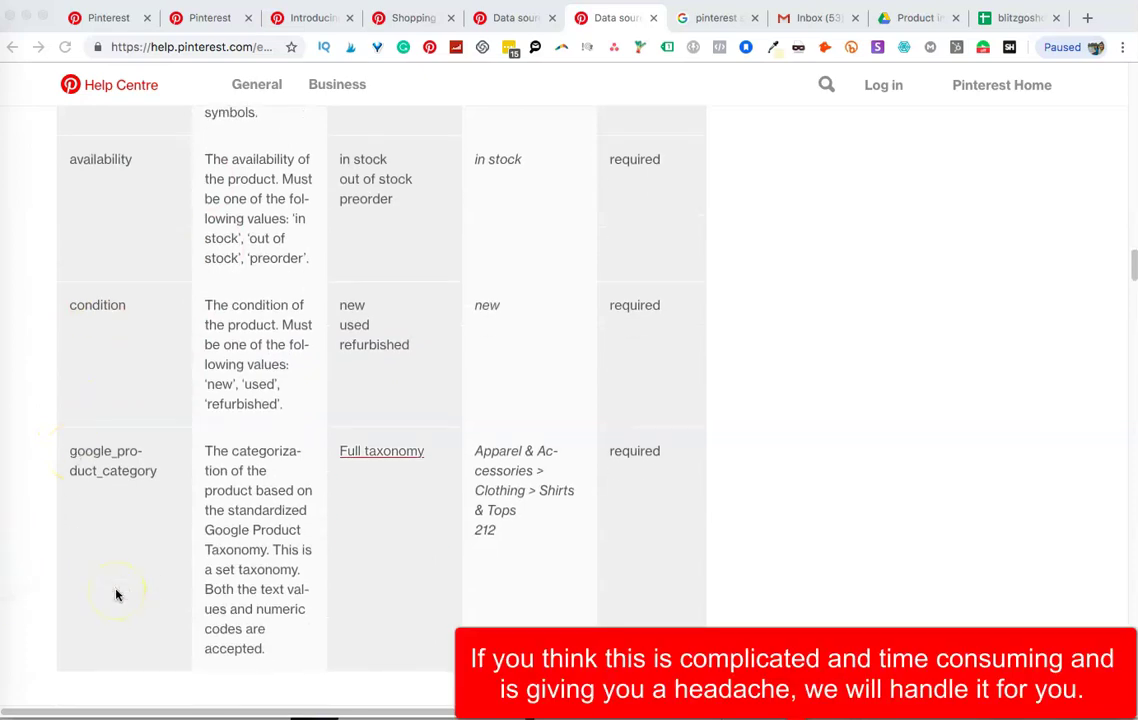
scroll(185, 490, "down", 1)
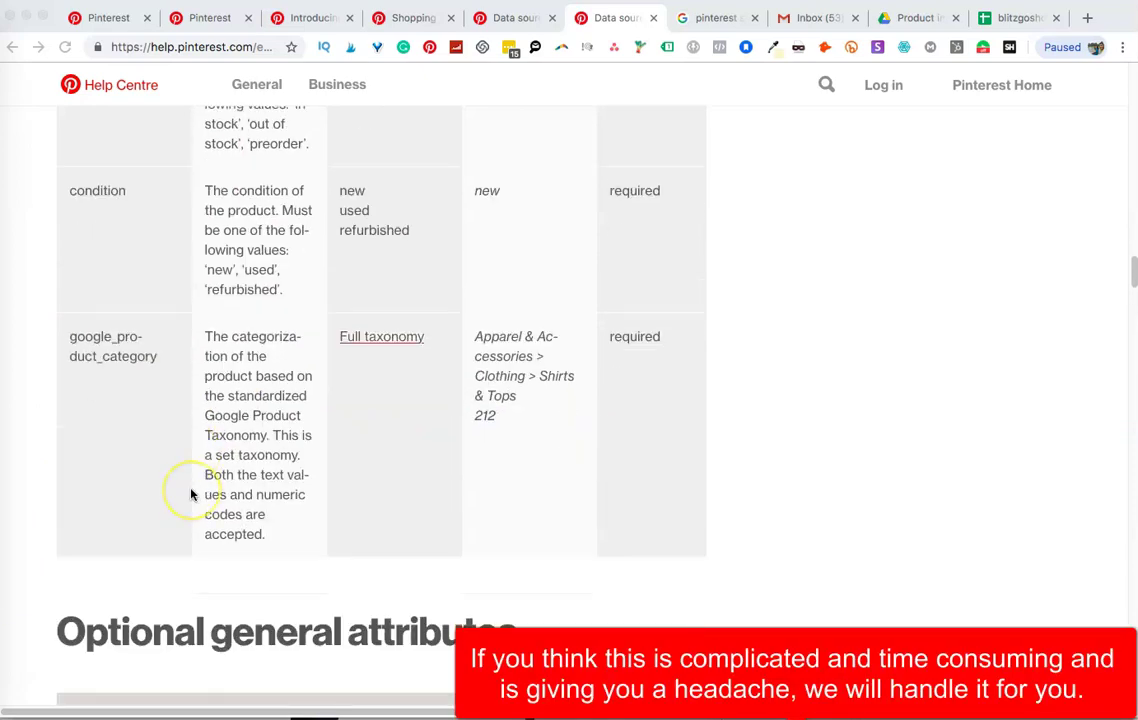
Go back up to the Product variants guidance and bring up the sample product CSV in Excel.
scroll(191, 494, "up", 1)
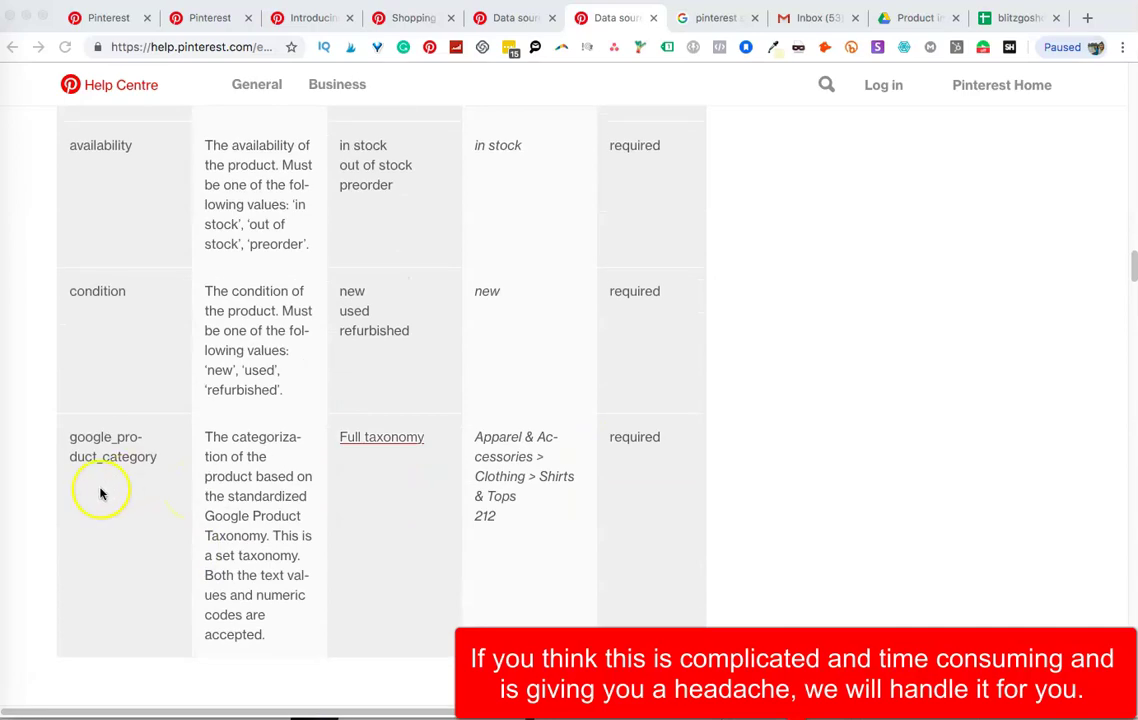
scroll(353, 415, "up", 15)
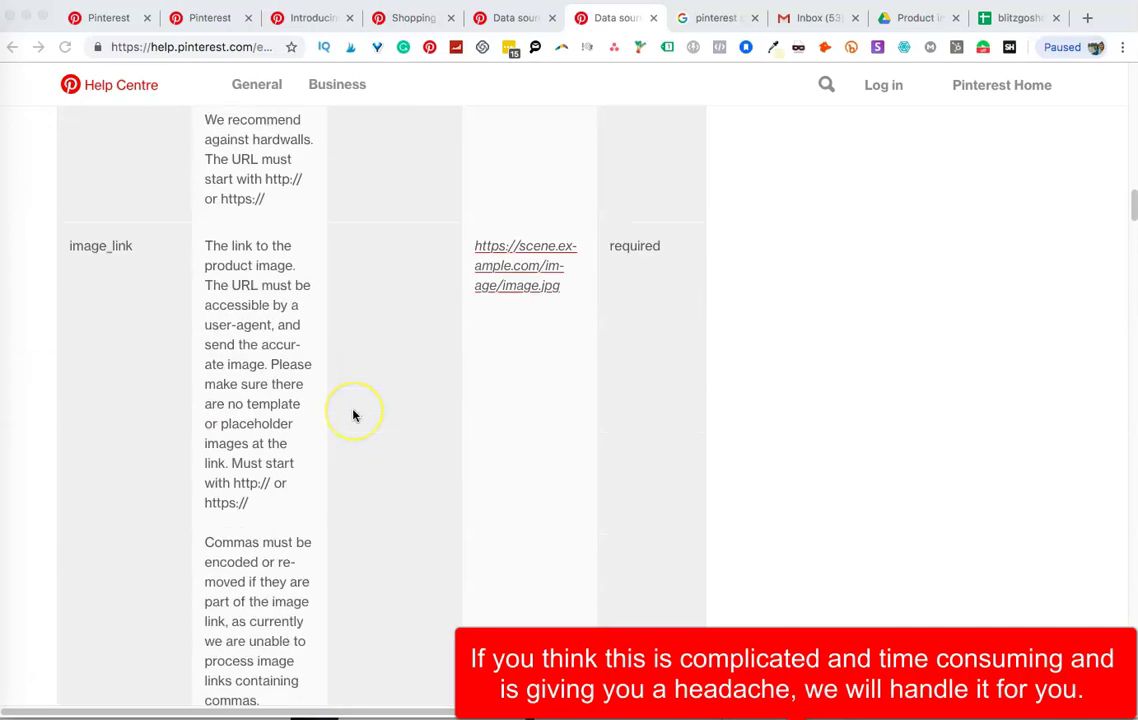
scroll(353, 413, "up", 8)
scroll(353, 413, "down", 12)
scroll(353, 413, "up", 5)
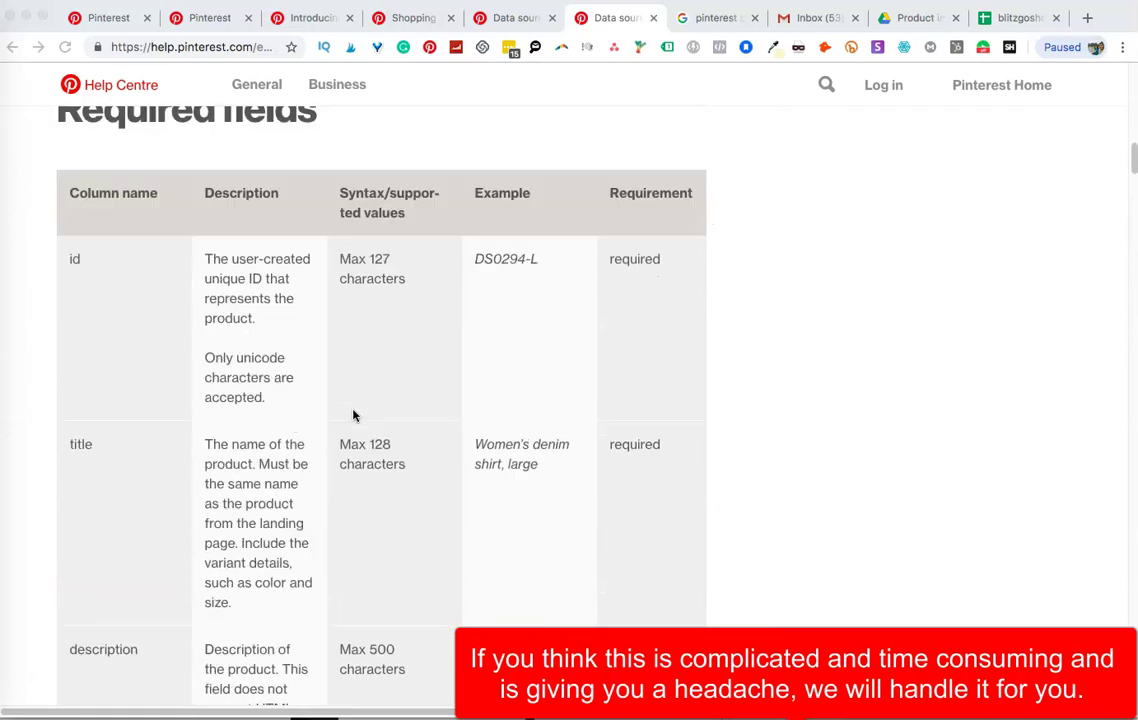
left_click(306, 352)
scroll(312, 406, "up", 8)
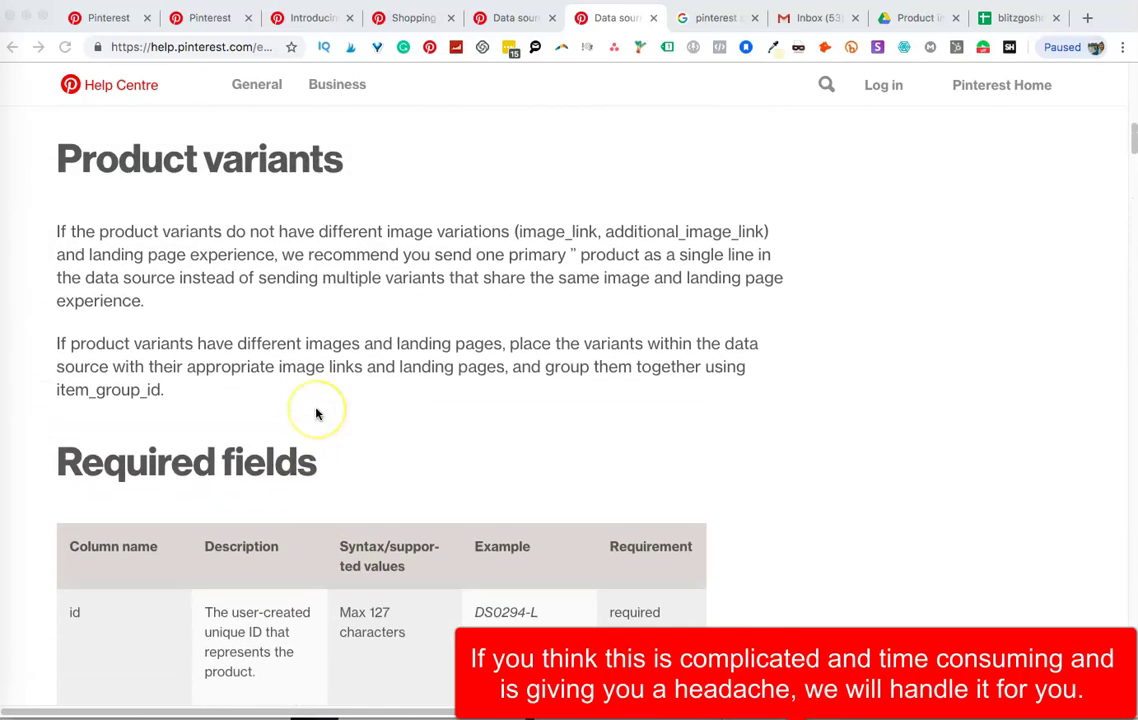
scroll(317, 412, "up", 2)
left_click(236, 450)
scroll(236, 450, "down", 5)
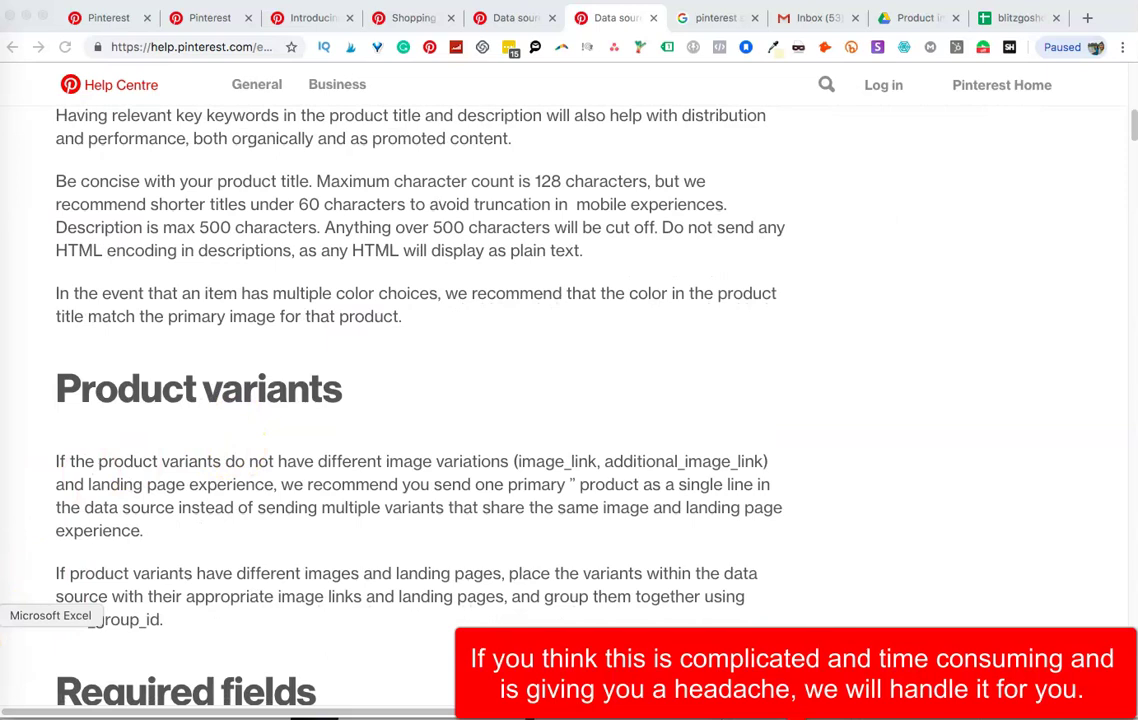
left_click(3, 615)
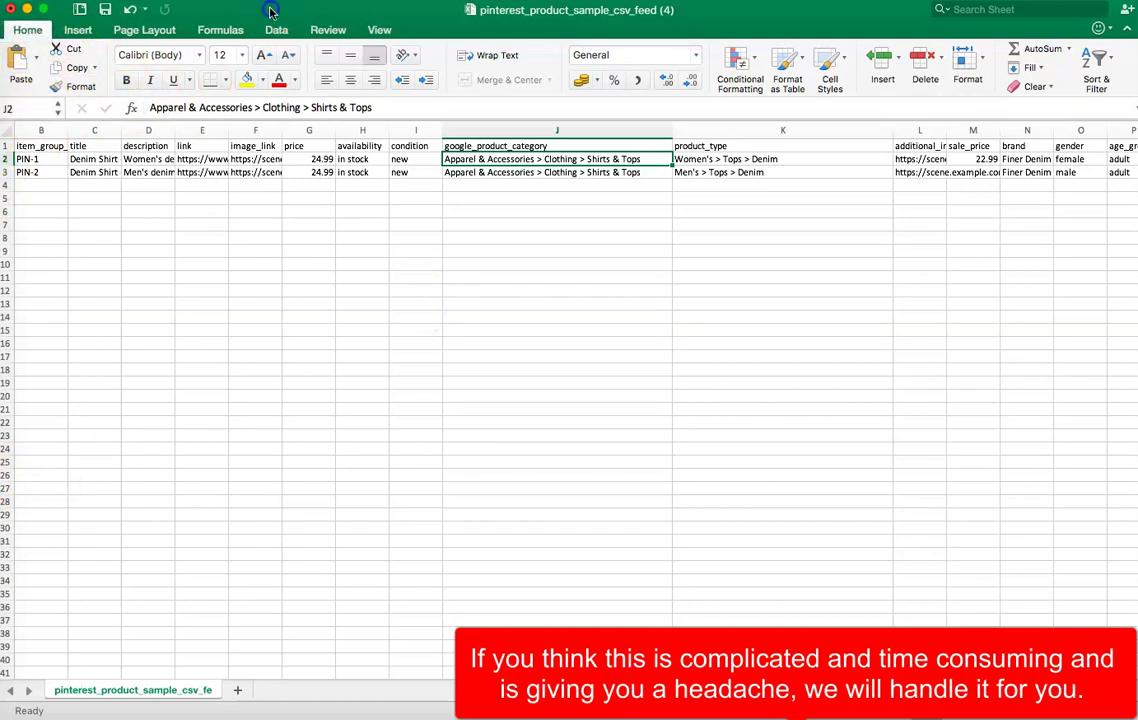
Take the sample CSV feed out of full screen and shrink it beside the help page.
key("ctrl+super+f")
left_click_drag(180, 35, 760, 234)
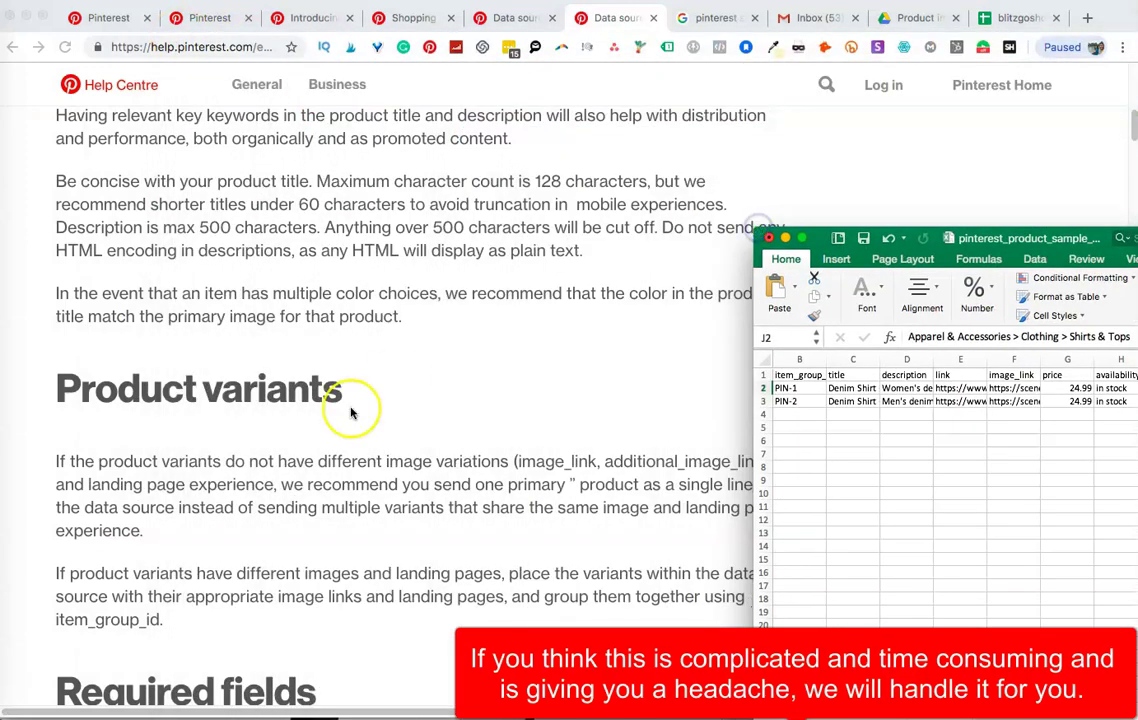
scroll(350, 412, "down", 10)
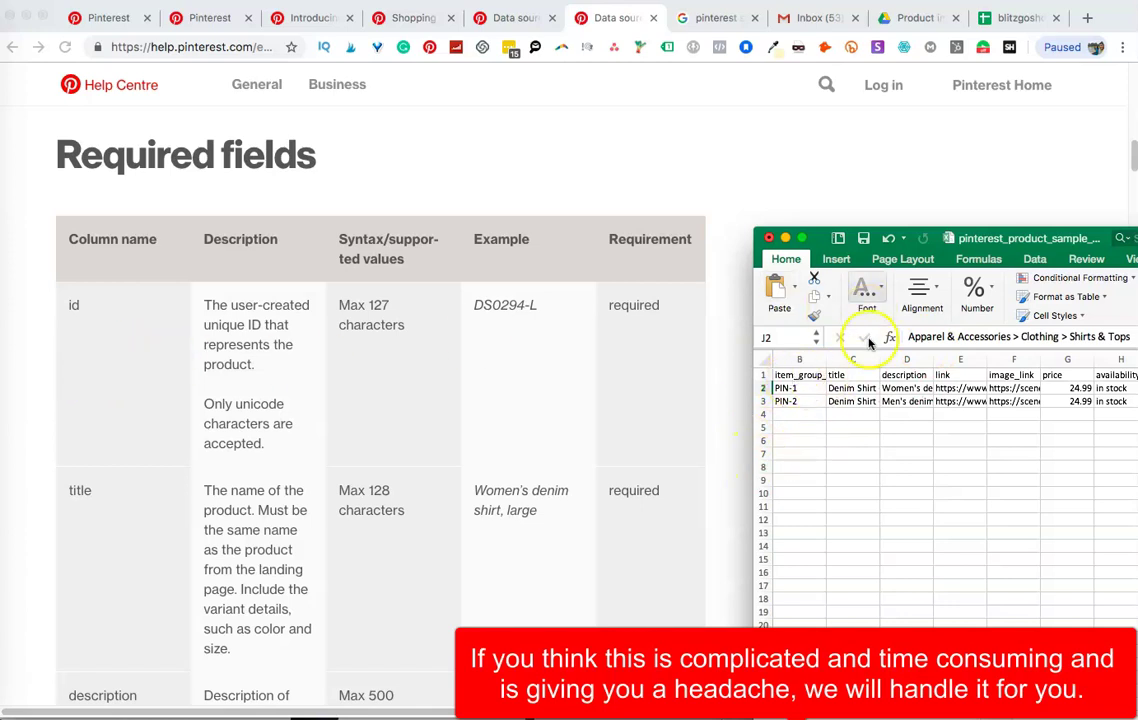
scroll(419, 656, "down", 5)
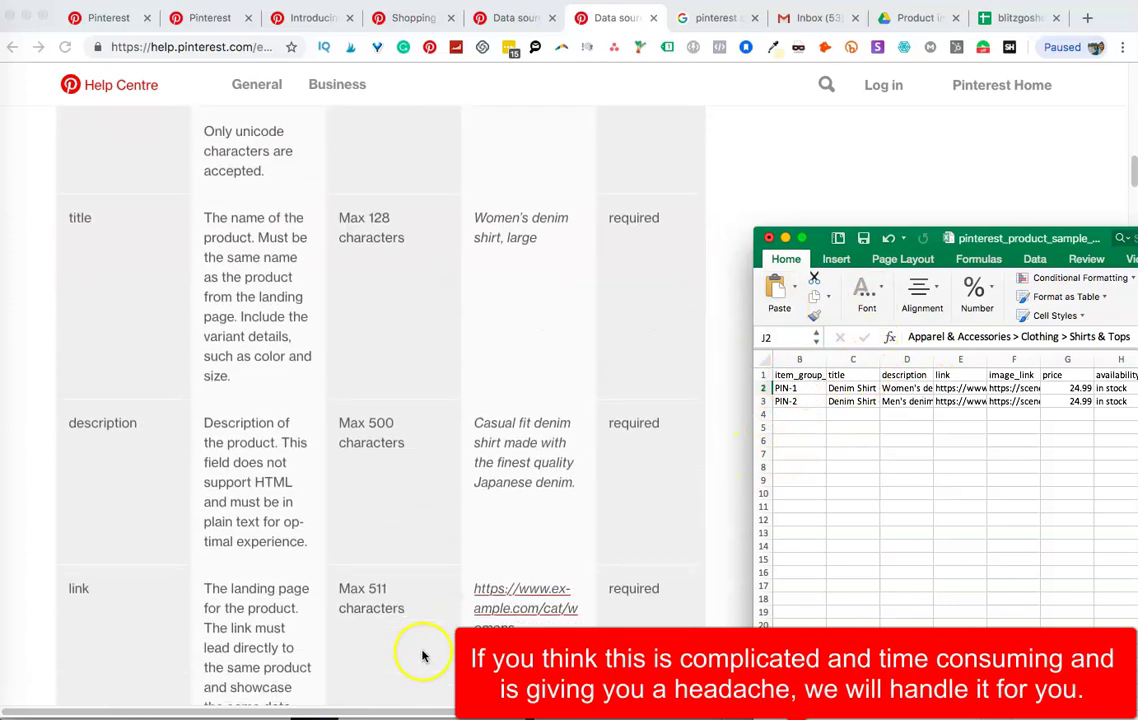
scroll(147, 677, "down", 5)
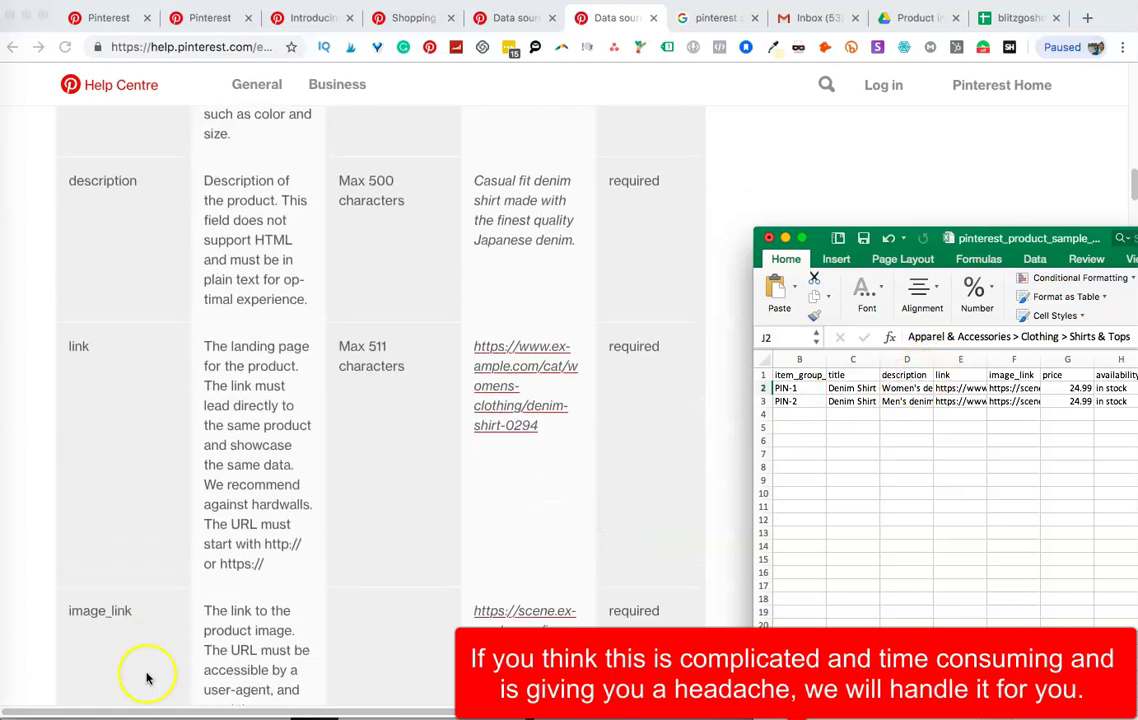
scroll(400, 560, "down", 2)
scroll(598, 510, "down", 1)
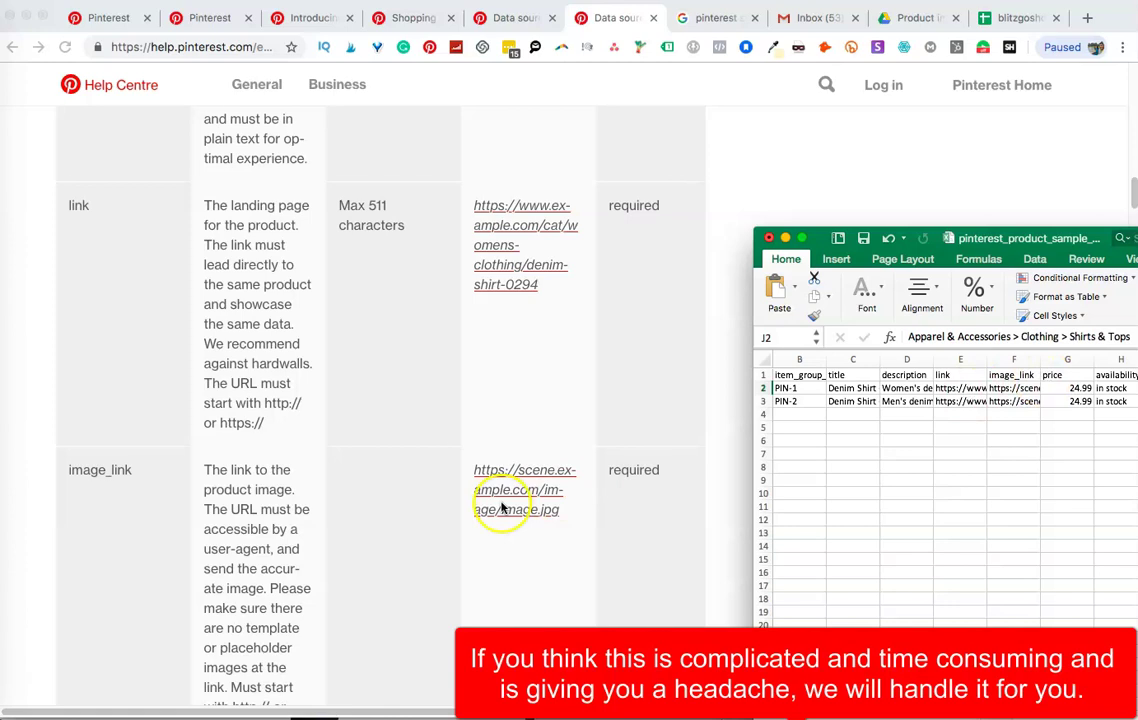
scroll(503, 508, "down", 6)
scroll(502, 508, "down", 3)
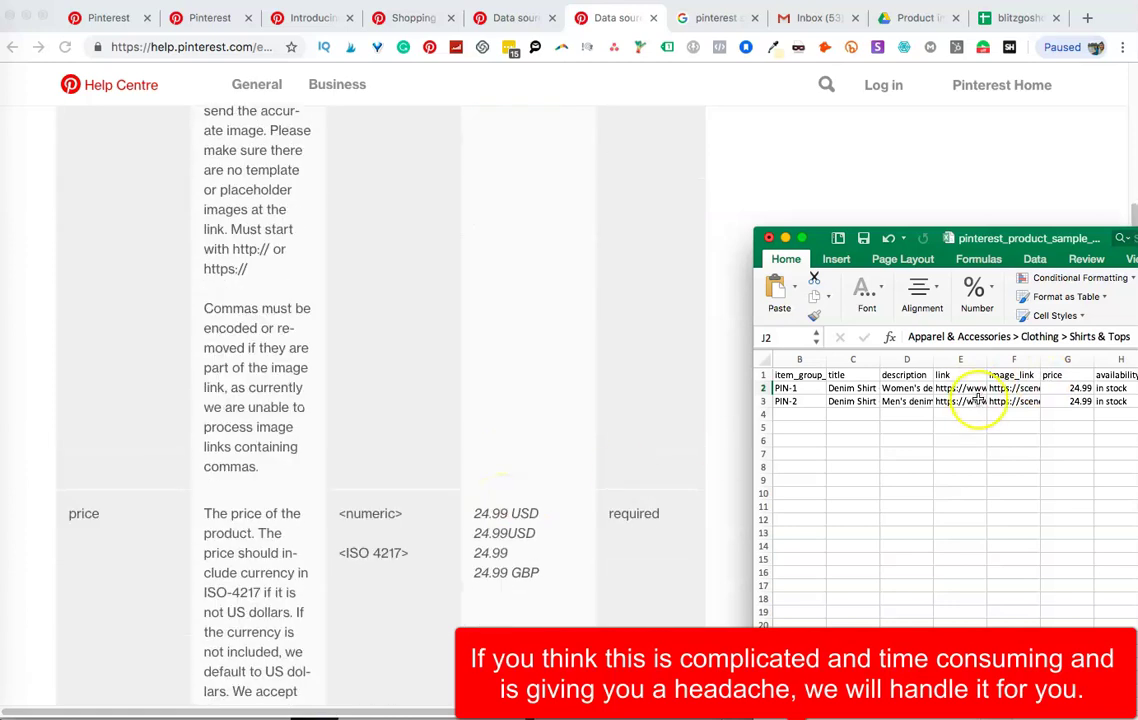
scroll(975, 400, "right", 2)
scroll(978, 400, "right", 6)
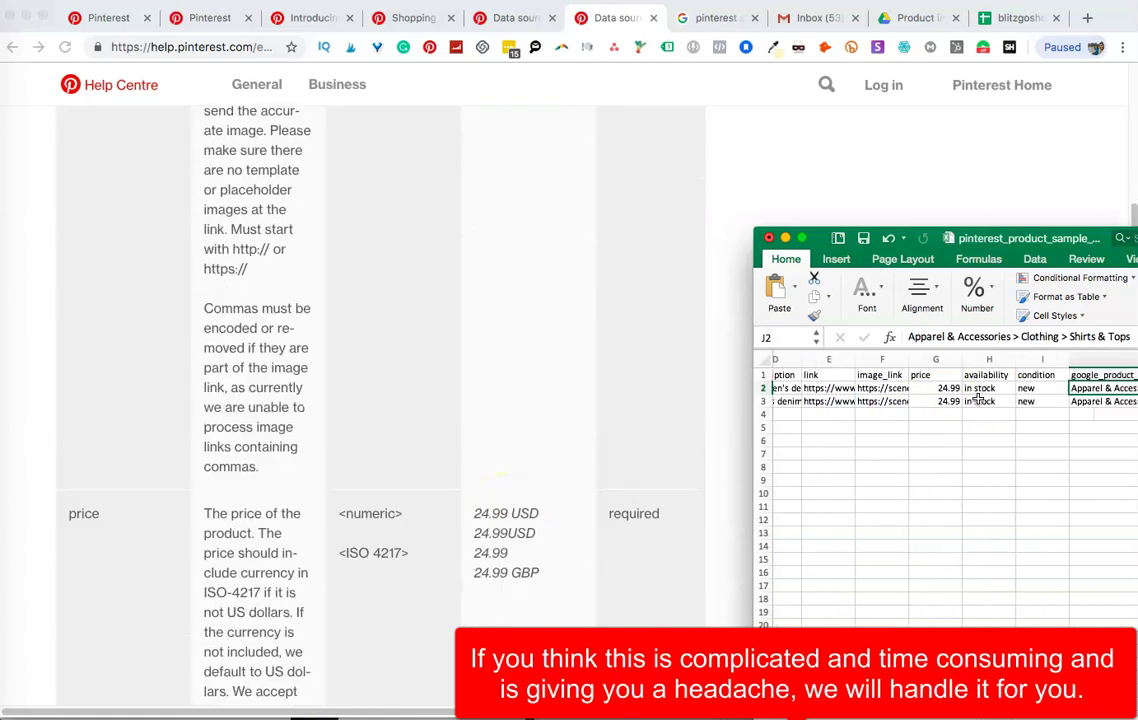
scroll(978, 400, "left", 8)
scroll(978, 400, "down", 1)
scroll(978, 399, "up", 1)
scroll(978, 399, "left", 2)
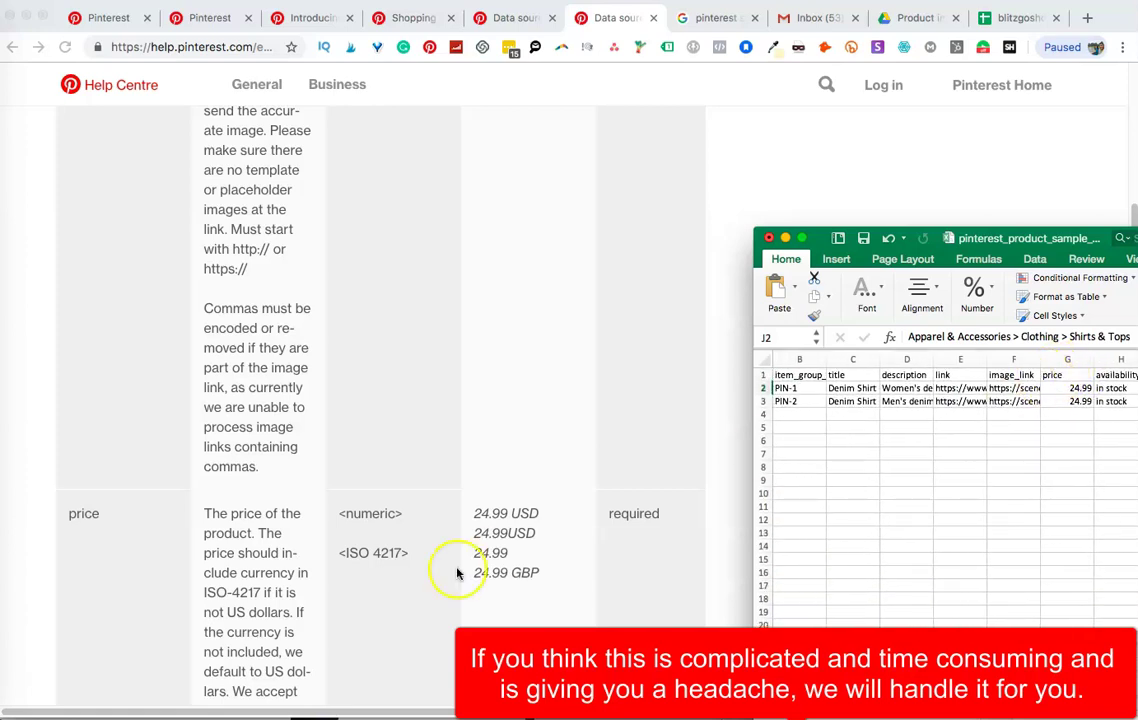
scroll(452, 569, "down", 10)
scroll(1016, 414, "right", 1)
scroll(1094, 395, "right", 2)
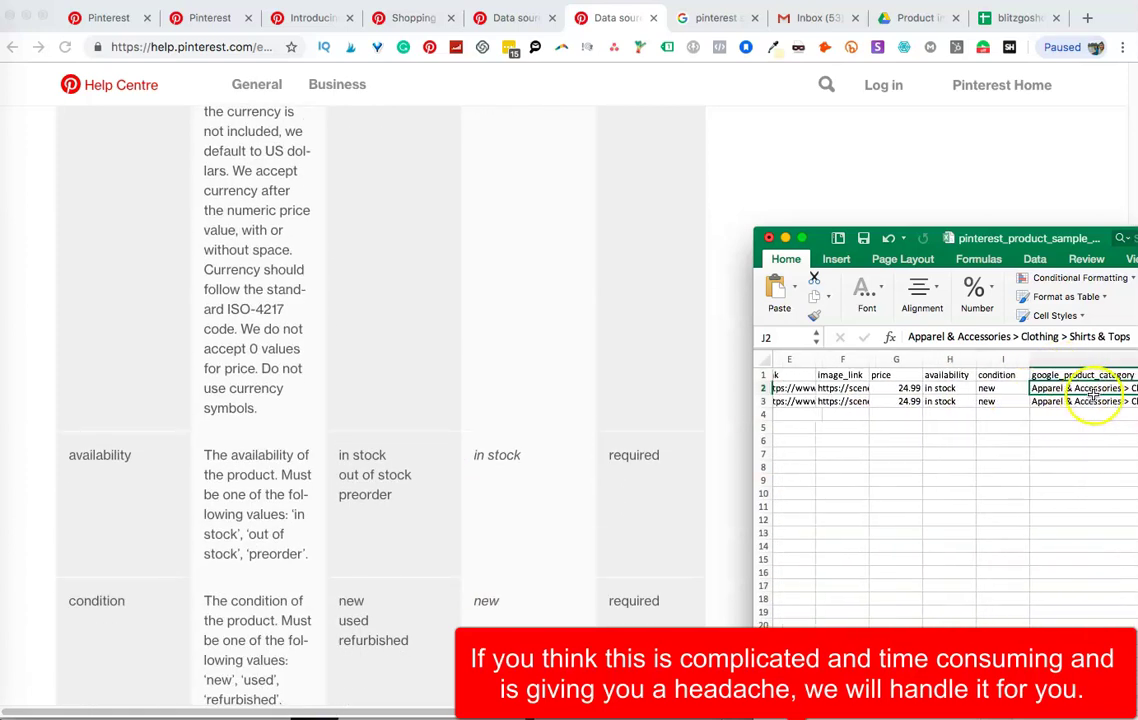
scroll(475, 564, "down", 3)
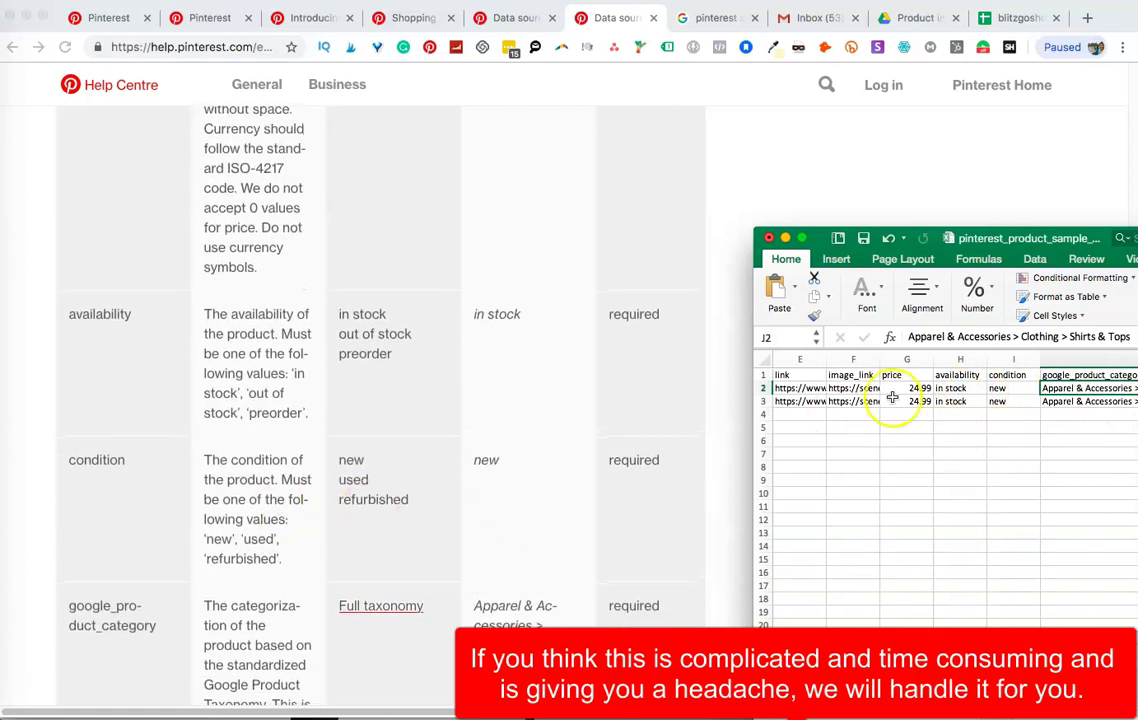
scroll(270, 560, "down", 3)
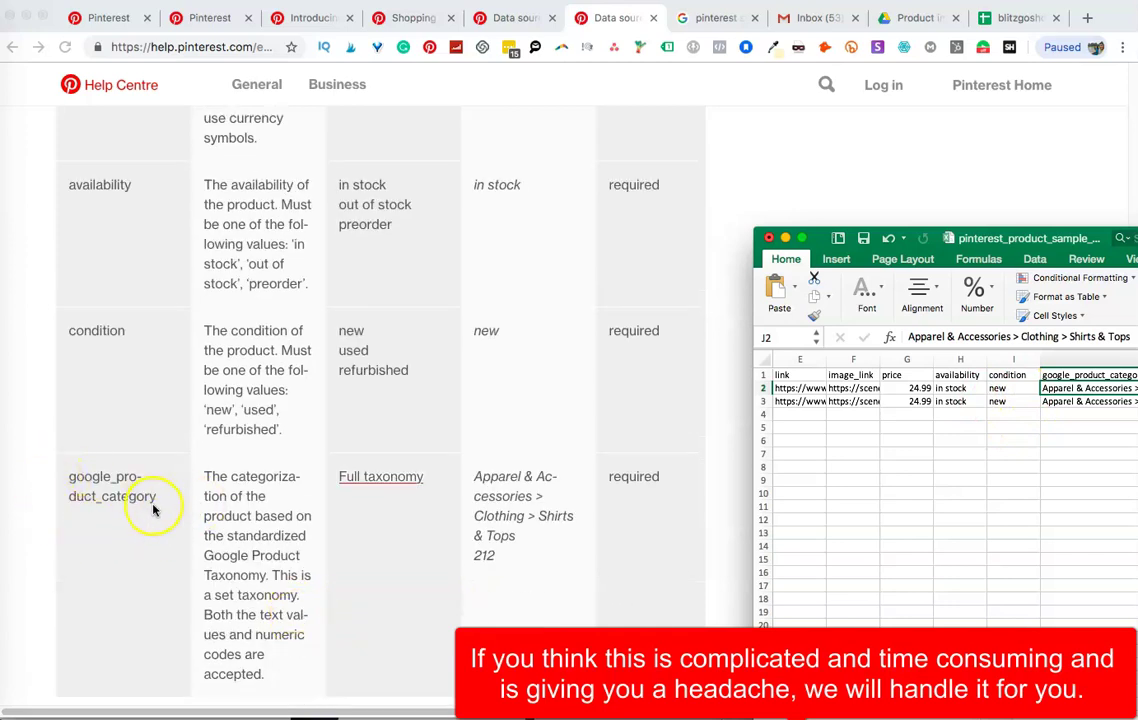
scroll(1097, 465, "right", 5)
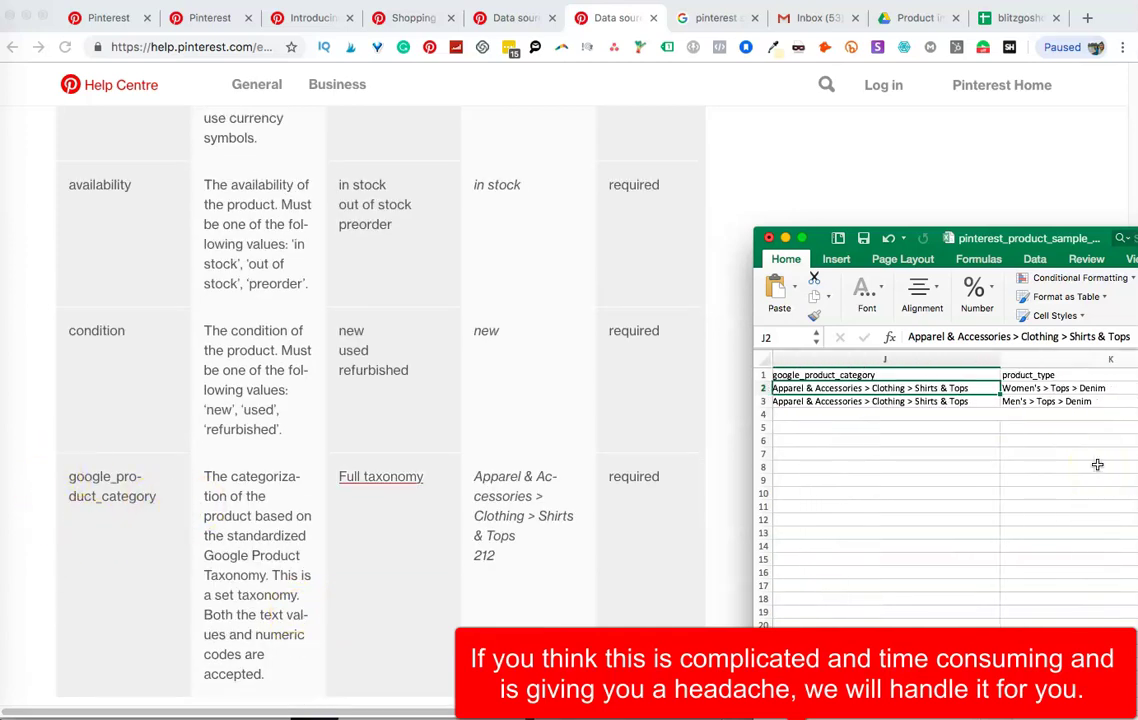
scroll(1097, 465, "left", 3)
scroll(968, 402, "right", 5)
scroll(1046, 416, "left", 4)
scroll(1020, 403, "left", 2)
Maximise the sample sheet and fill A1:J3, id through google_product_category, with yellow.
left_click_drag(722, 231, 2, 45)
scroll(230, 286, "left", 10)
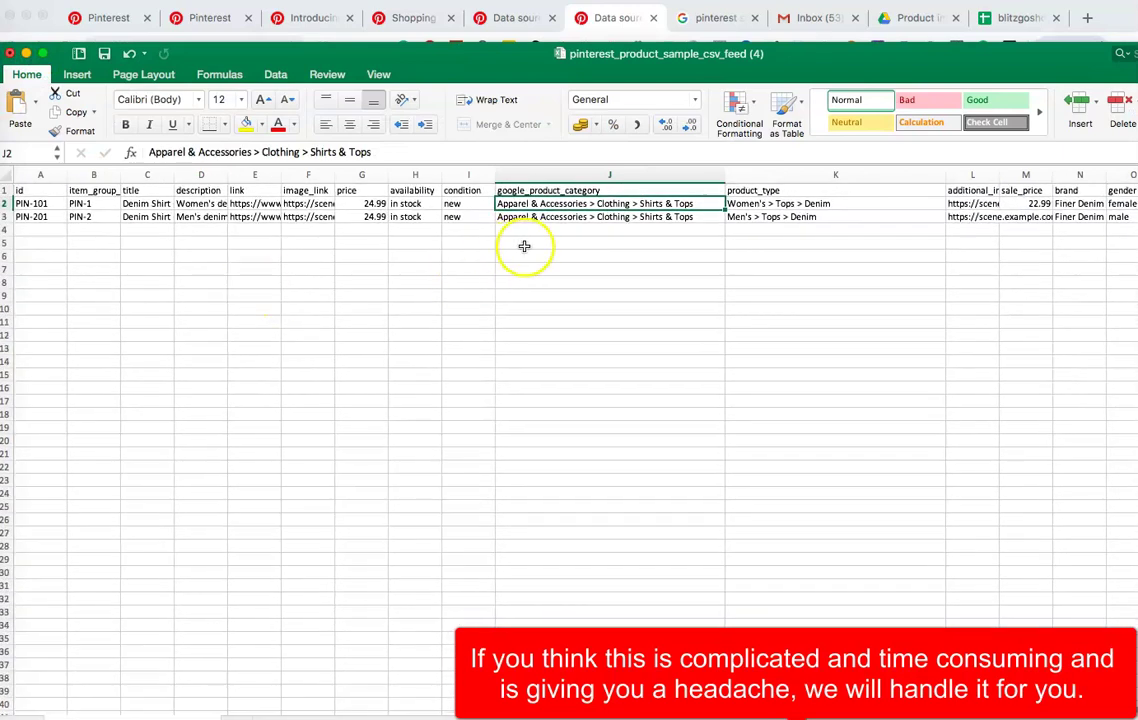
left_click_drag(724, 170, 724, 170)
left_click_drag(610, 190, 20, 217)
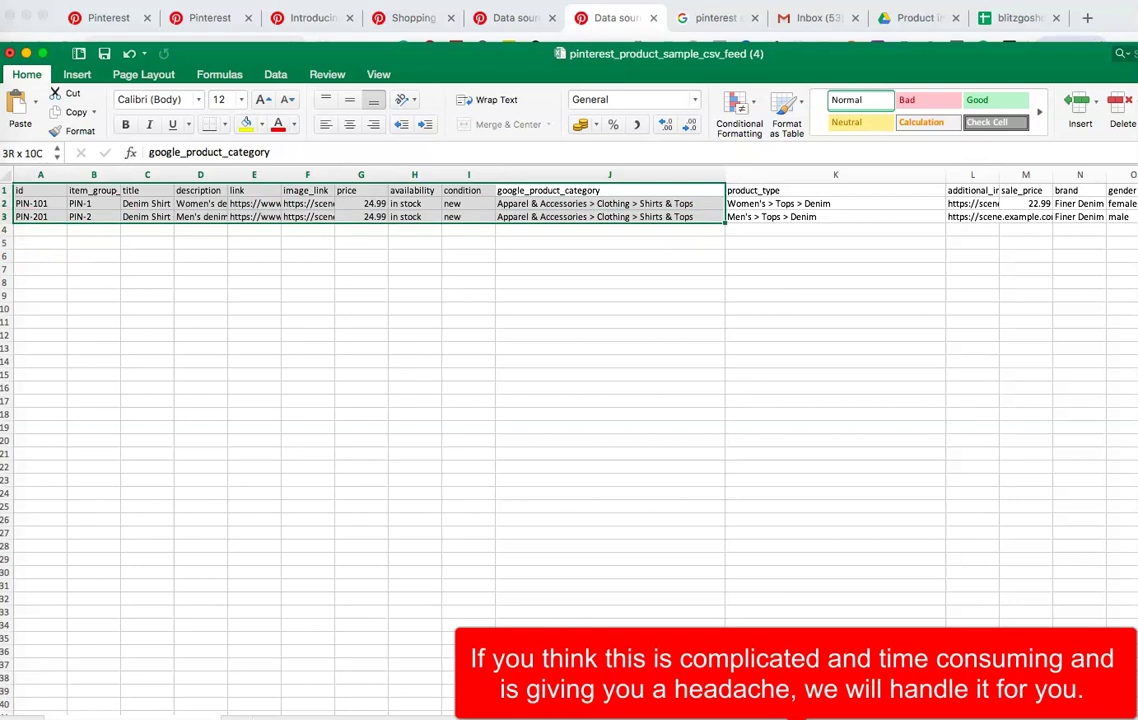
left_click(246, 124)
left_click(372, 283)
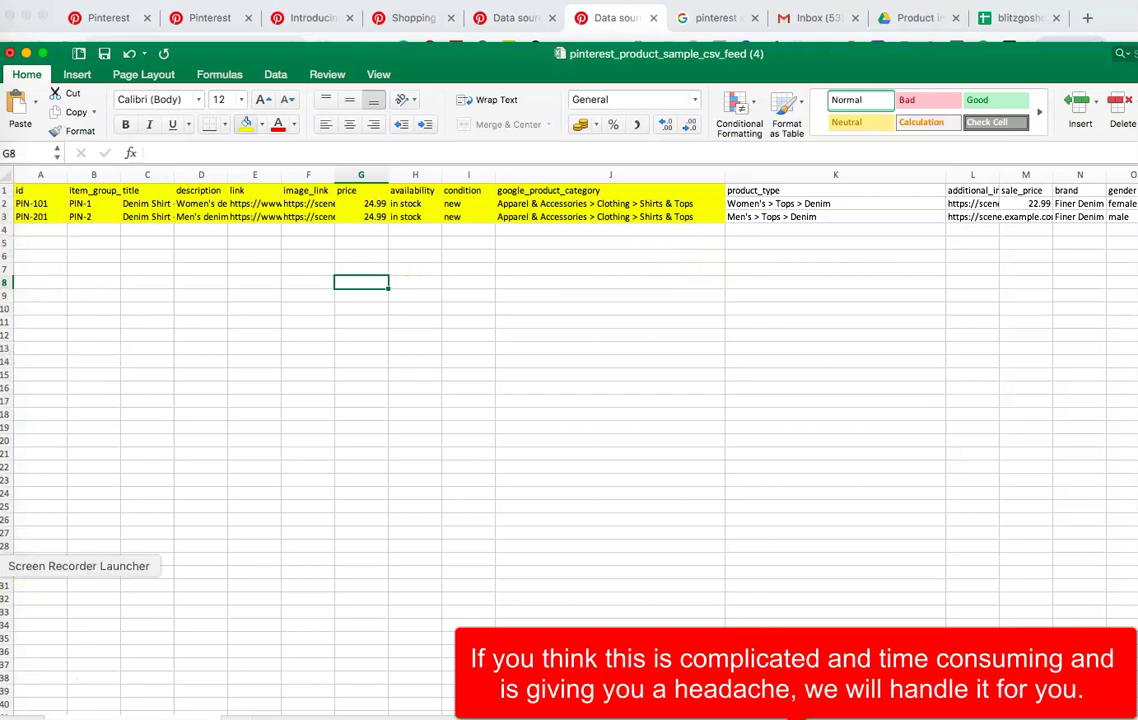
Download the Full taxonomy .xls from the google_product_category row and open it.
left_click(2, 112)
scroll(357, 448, "up", 5)
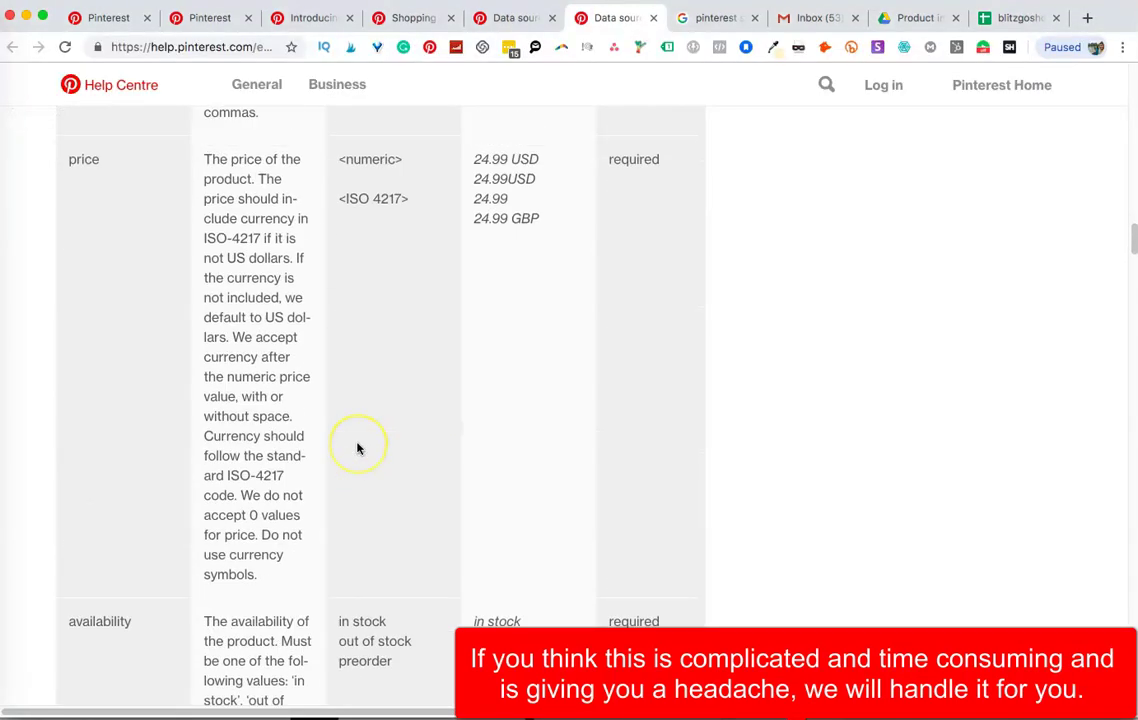
scroll(357, 448, "down", 5)
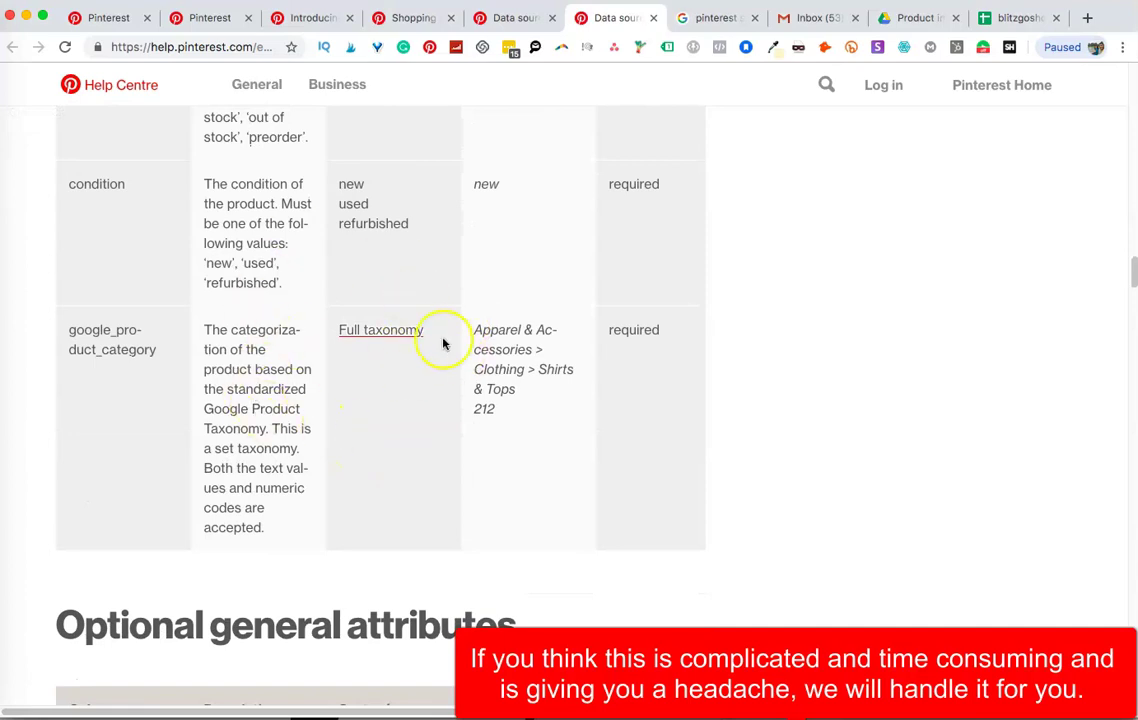
left_click(403, 330)
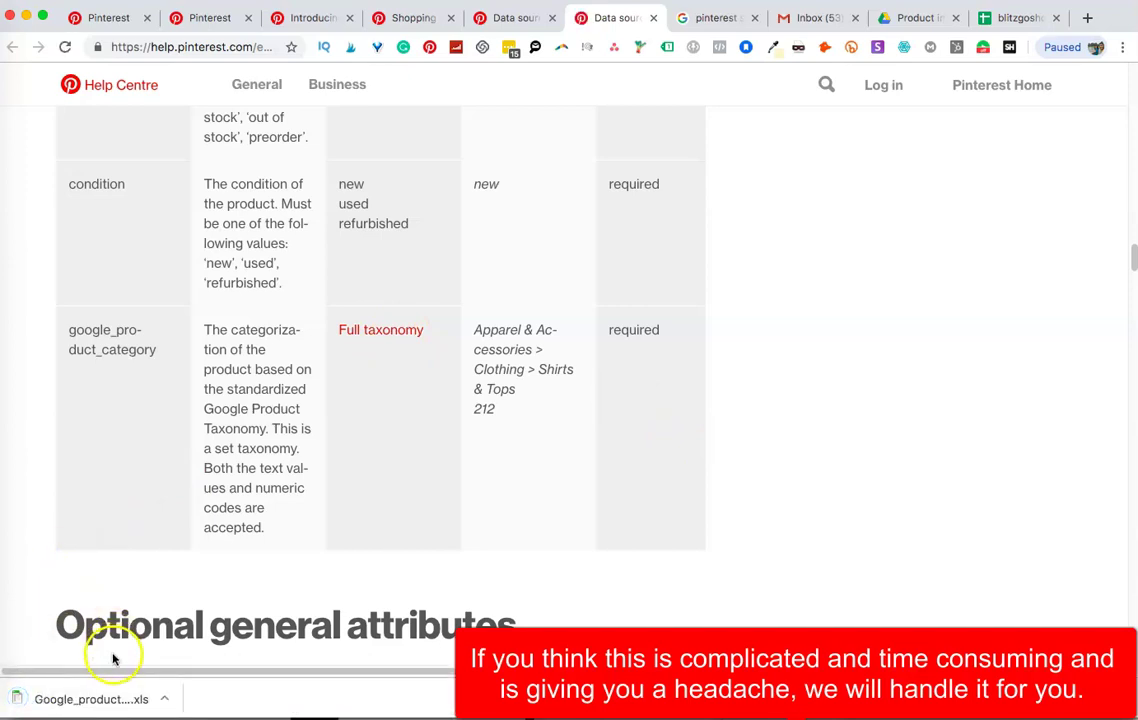
left_click(112, 700)
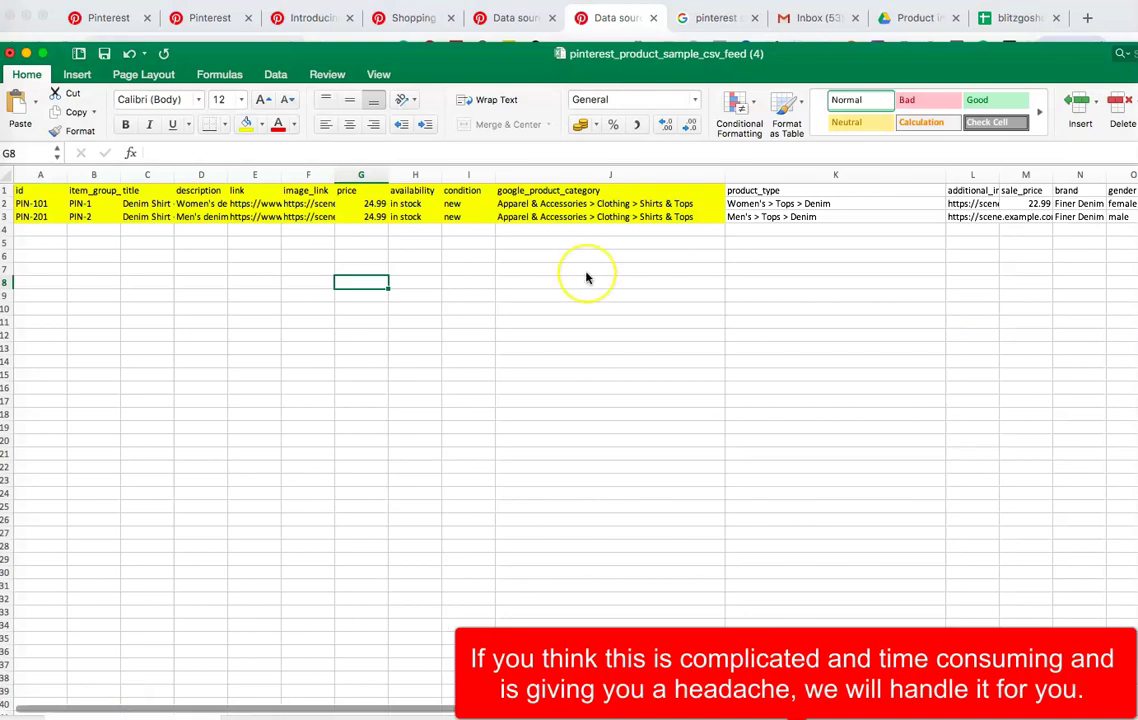
Scroll through Sheet1's numbered Category 0–4 hierarchy, then nudge the taxonomy window slightly left.
scroll(325, 368, "down", 15)
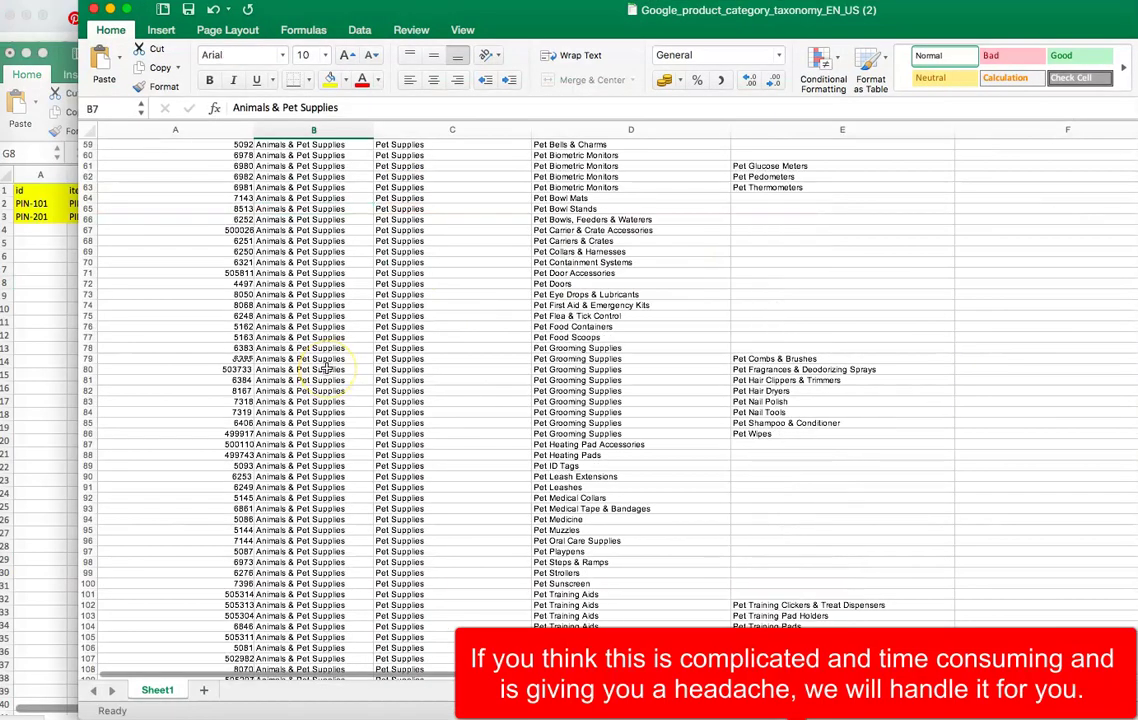
scroll(612, 324, "up", 15)
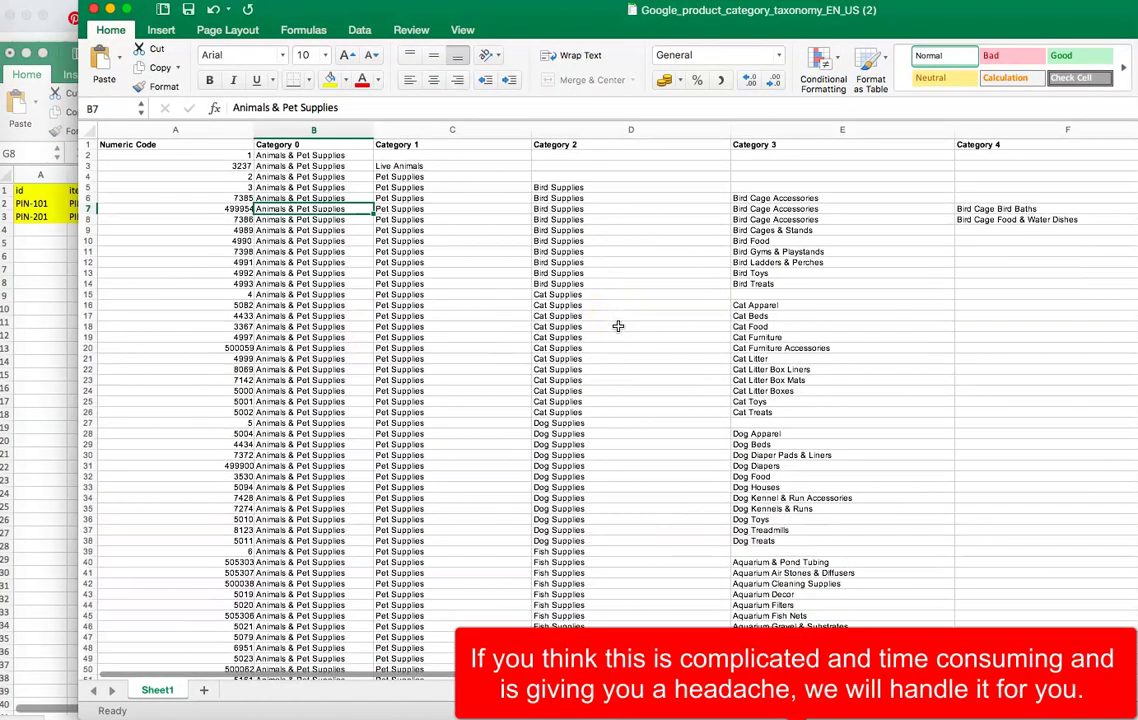
scroll(618, 326, "down", 20)
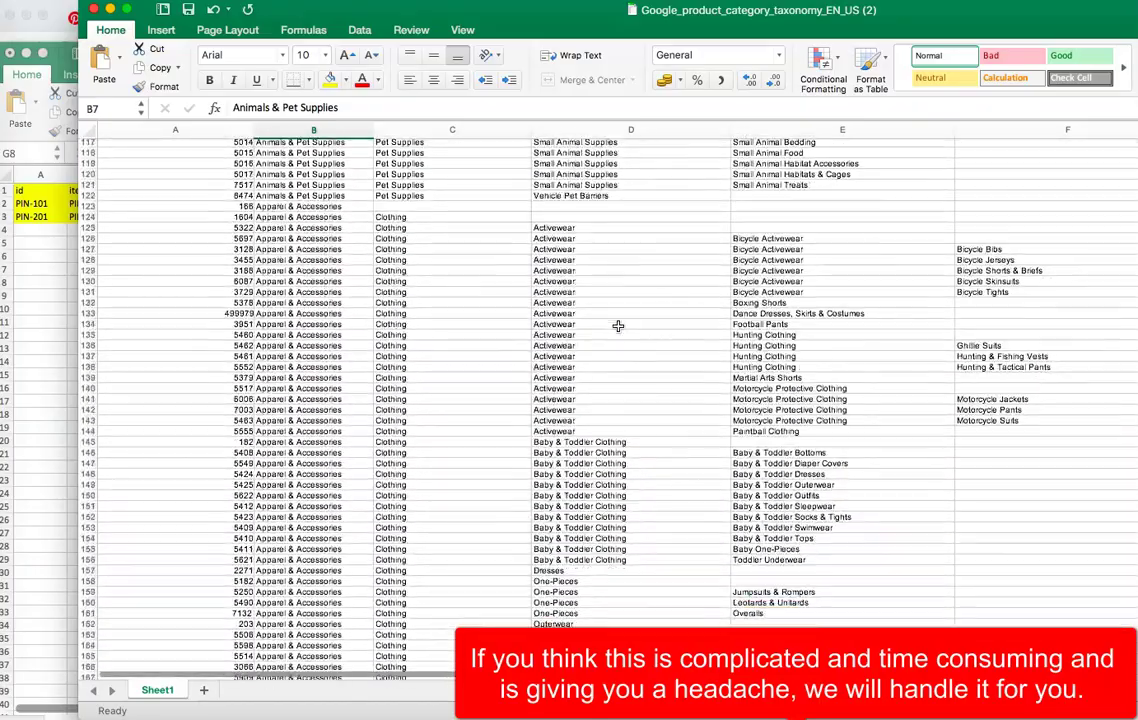
scroll(618, 326, "down", 20)
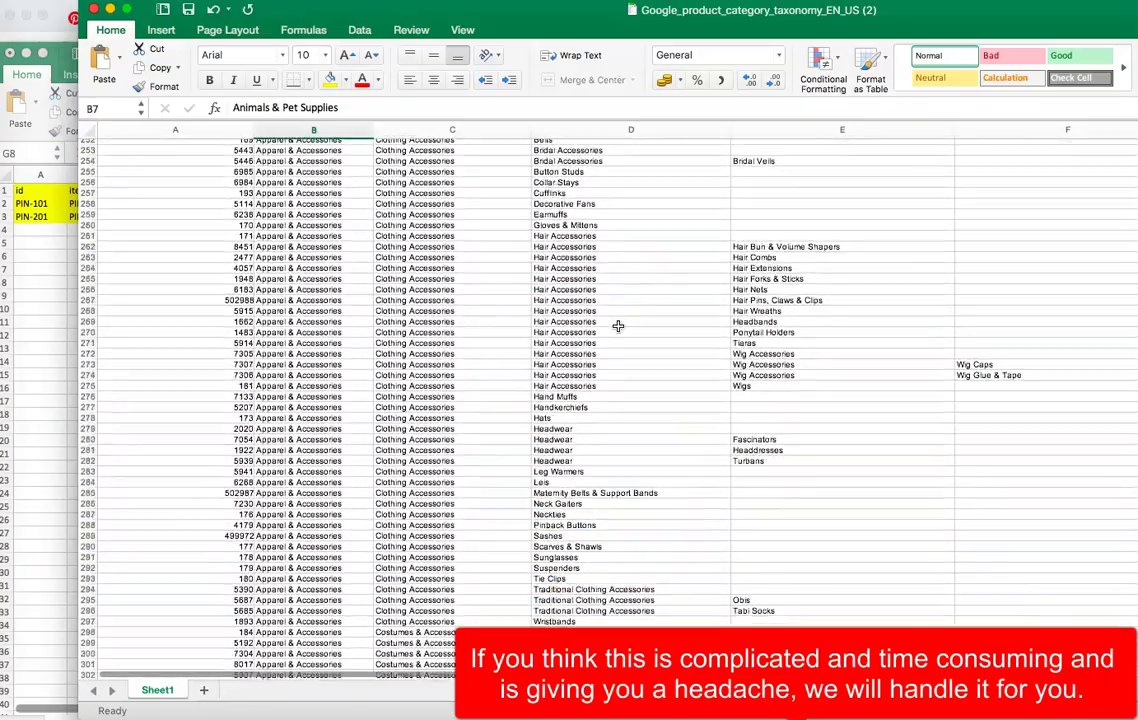
scroll(618, 326, "up", 20)
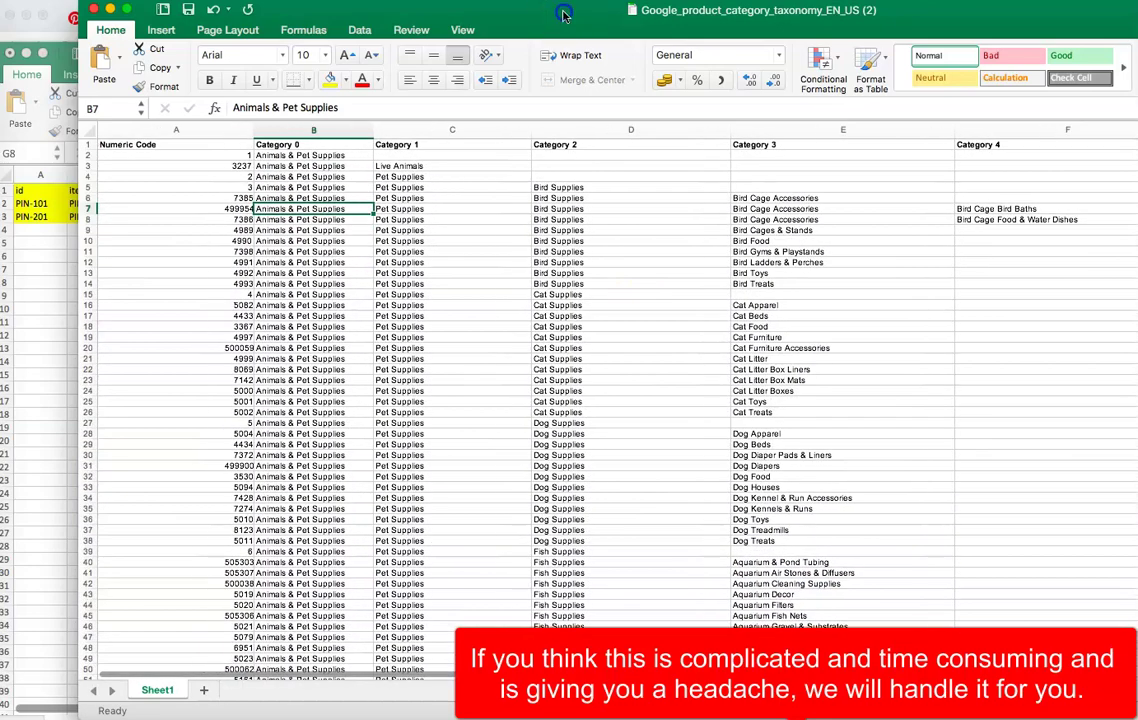
left_click_drag(563, 14, 474, 14)
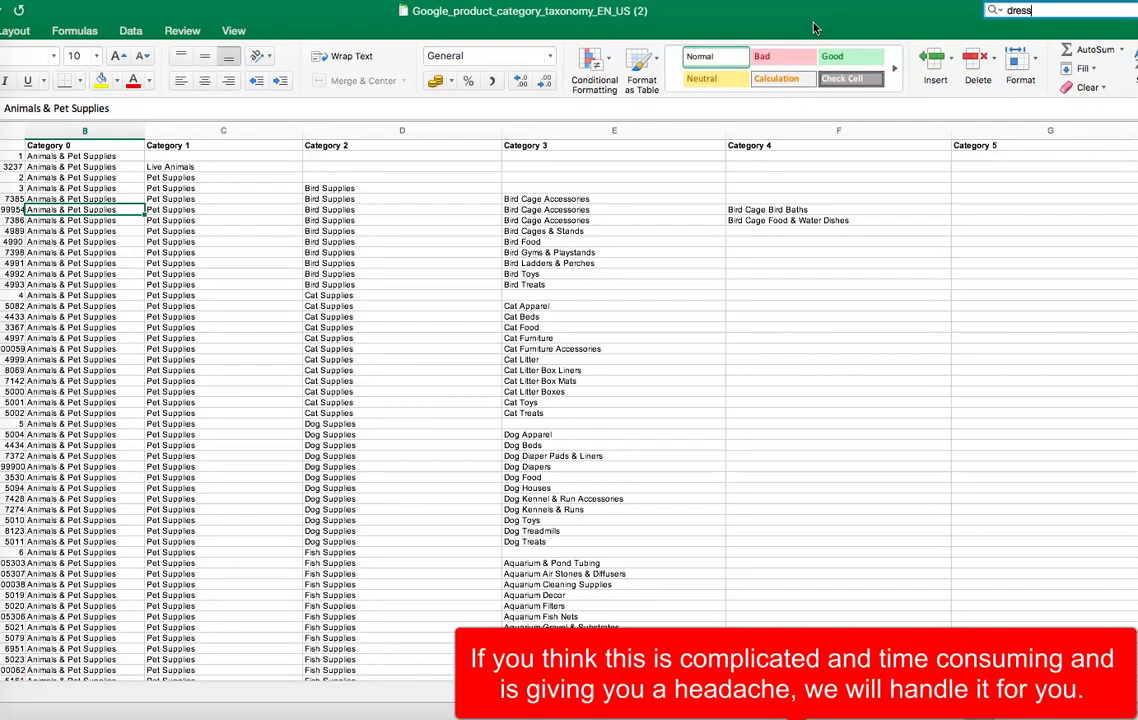
Search 'dress' and step through matches to Dresses, code 2271, in row 157.
key("Return")
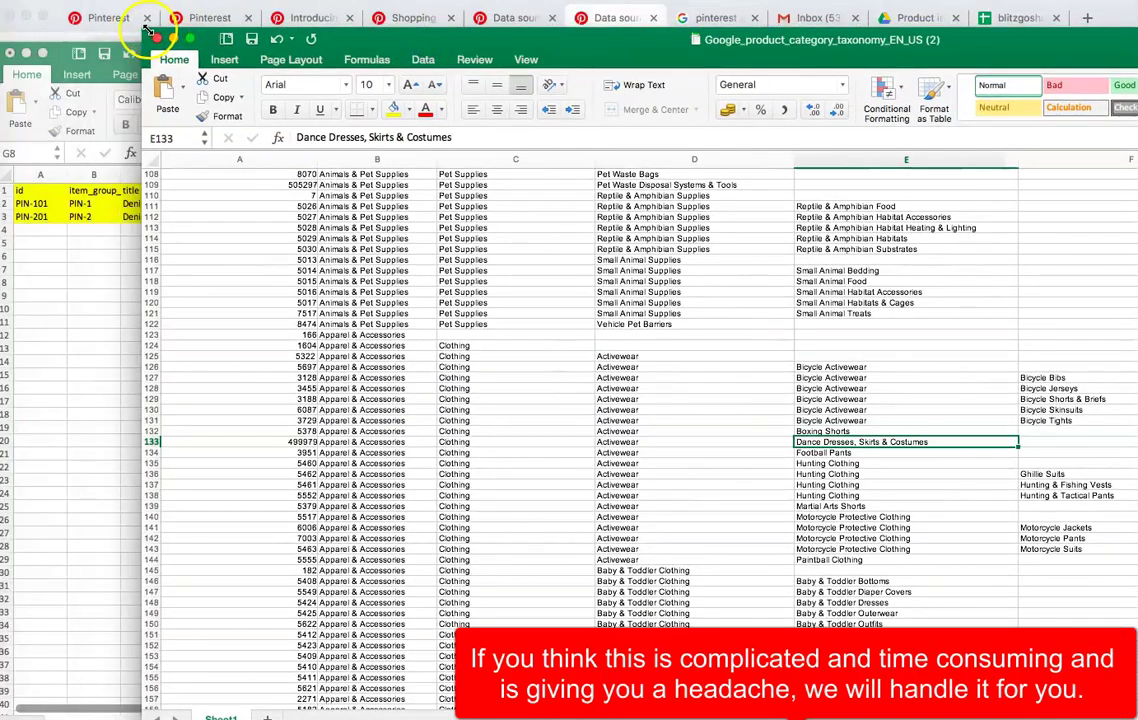
left_click_drag(147, 30, 347, 85)
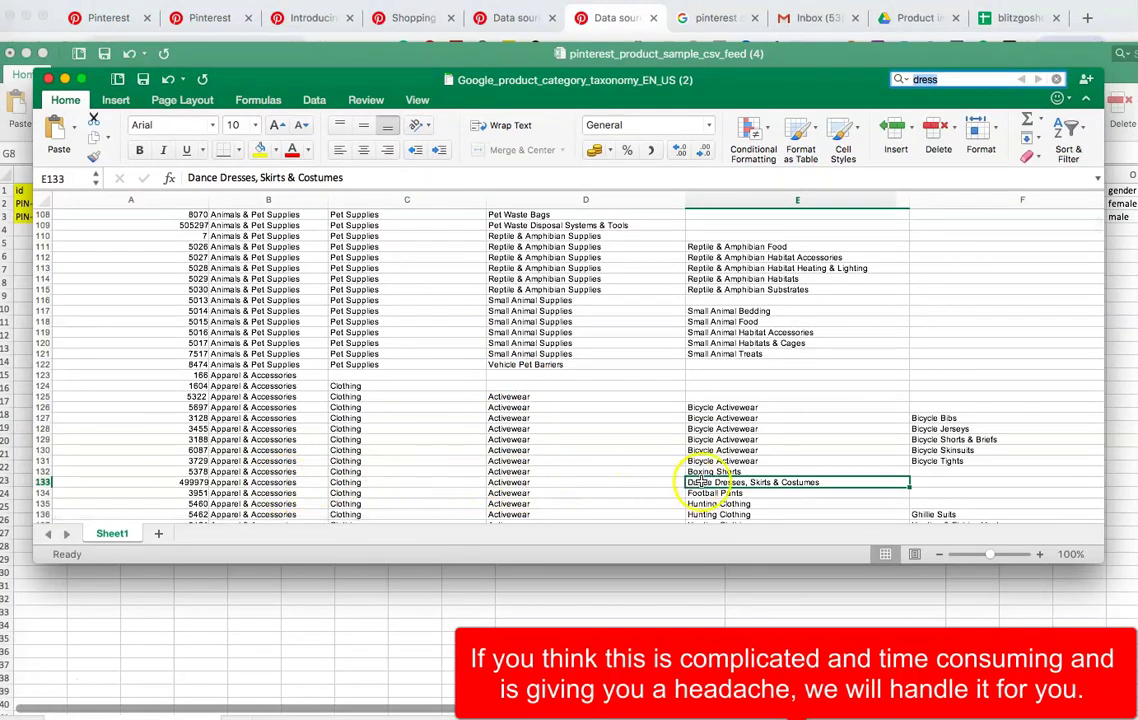
left_click(1039, 80)
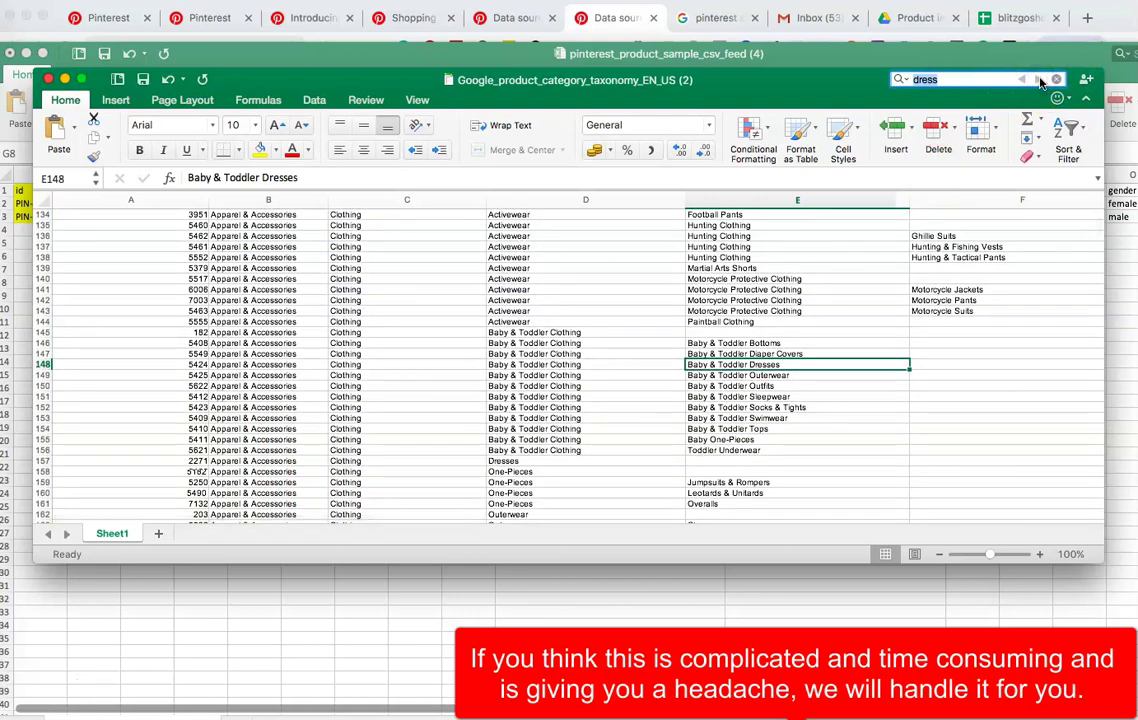
left_click(1039, 80)
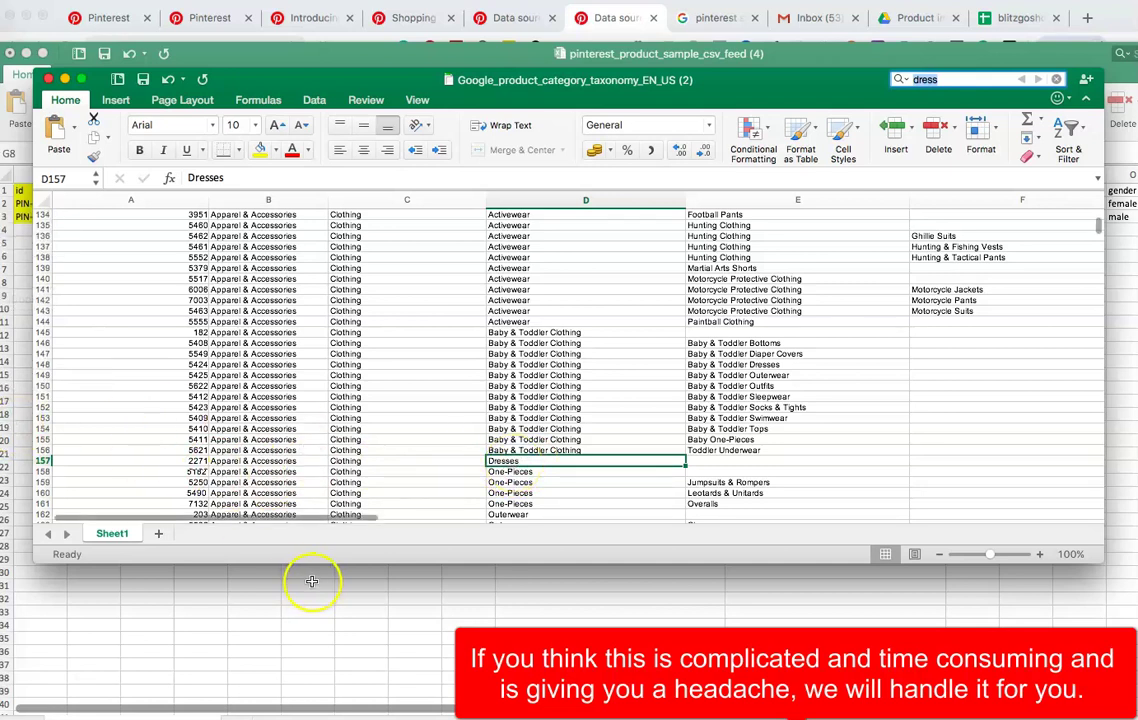
Glance at the TextEdit notes and both Excel sheets, then show the Pinterest data-source setup steps.
key("super+Tab")
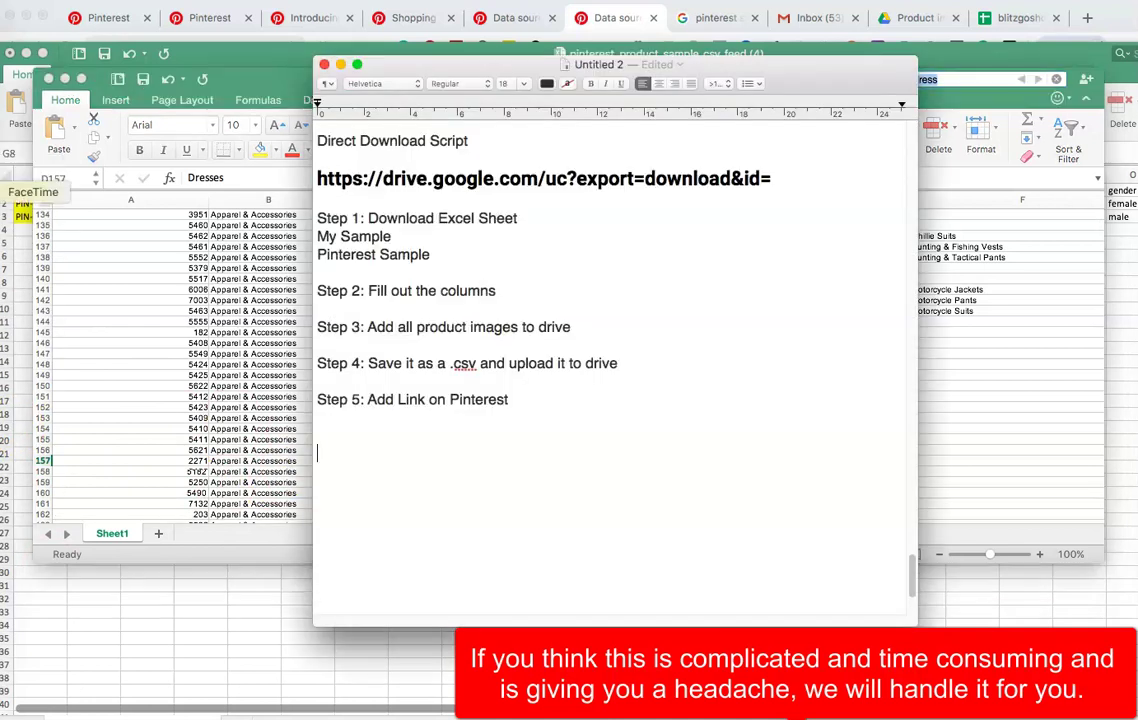
left_click(1024, 411)
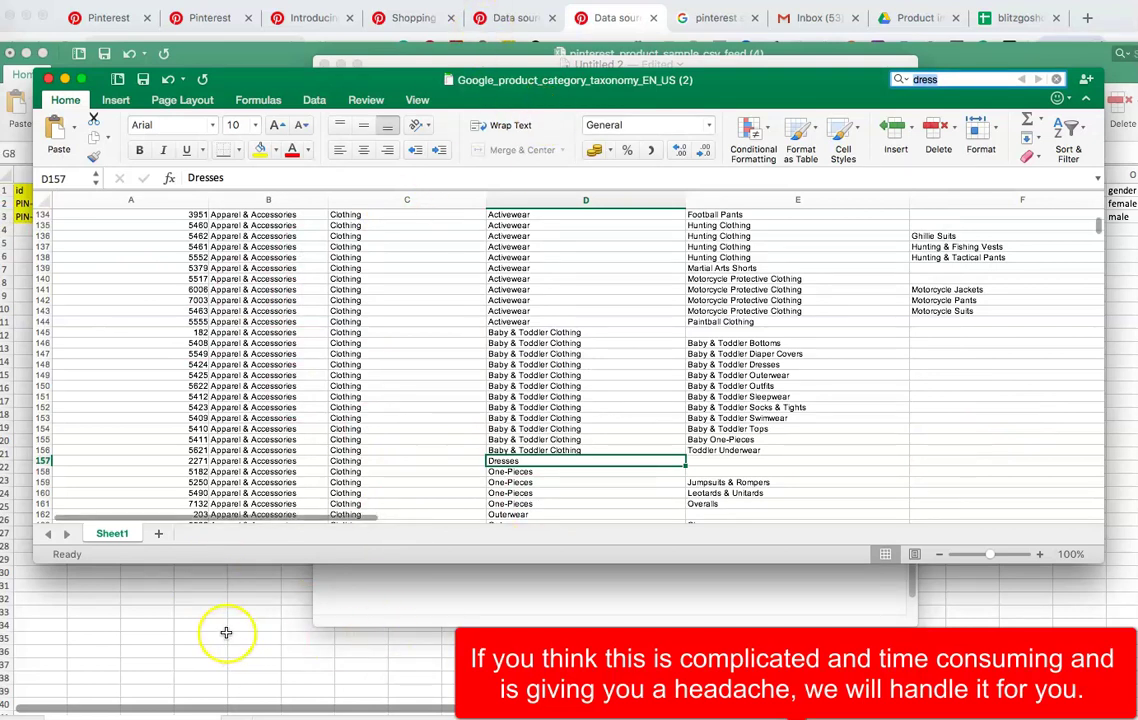
left_click(224, 630)
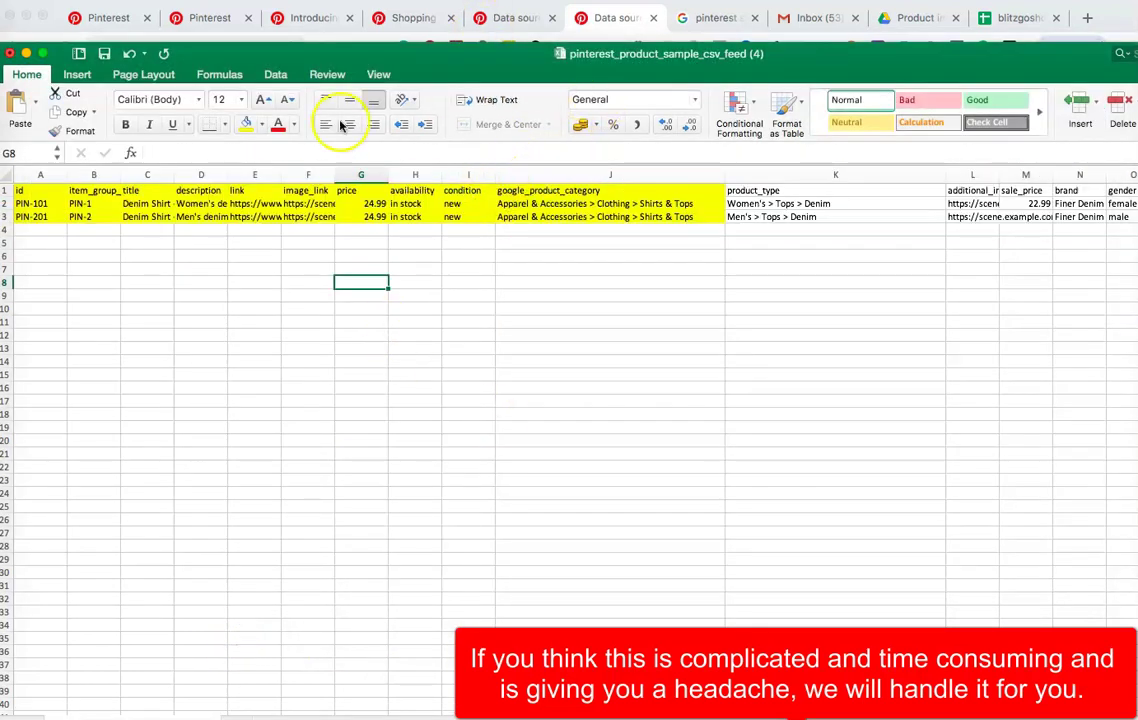
left_click(498, 25)
left_click(498, 25)
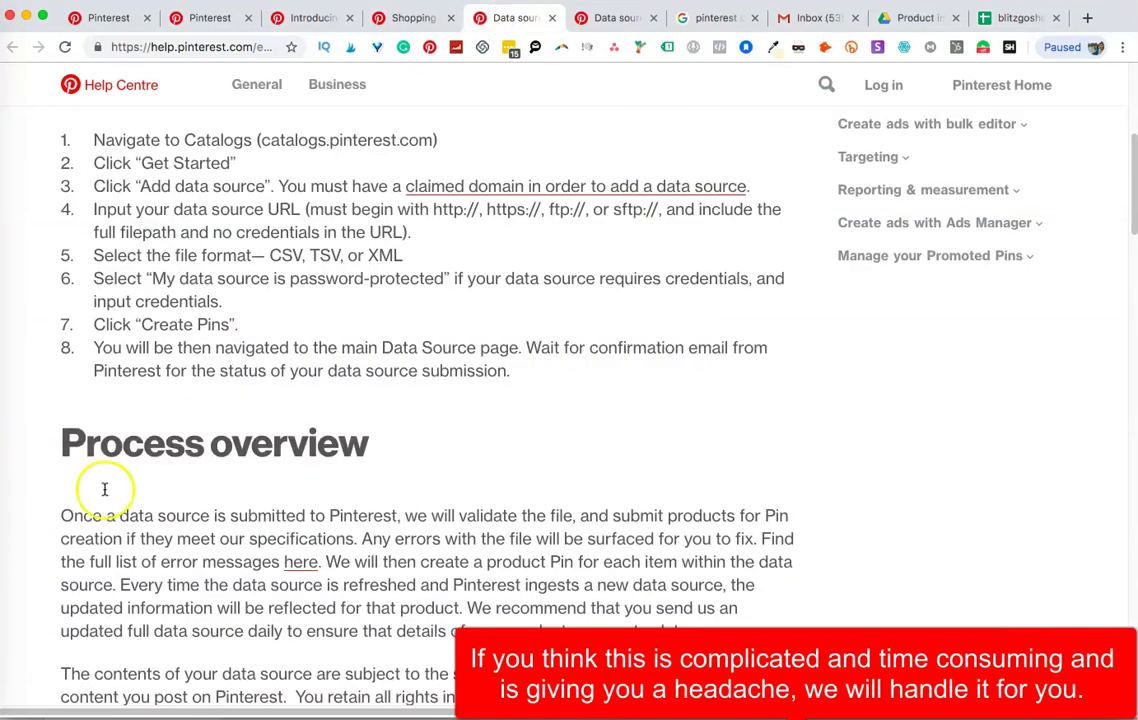
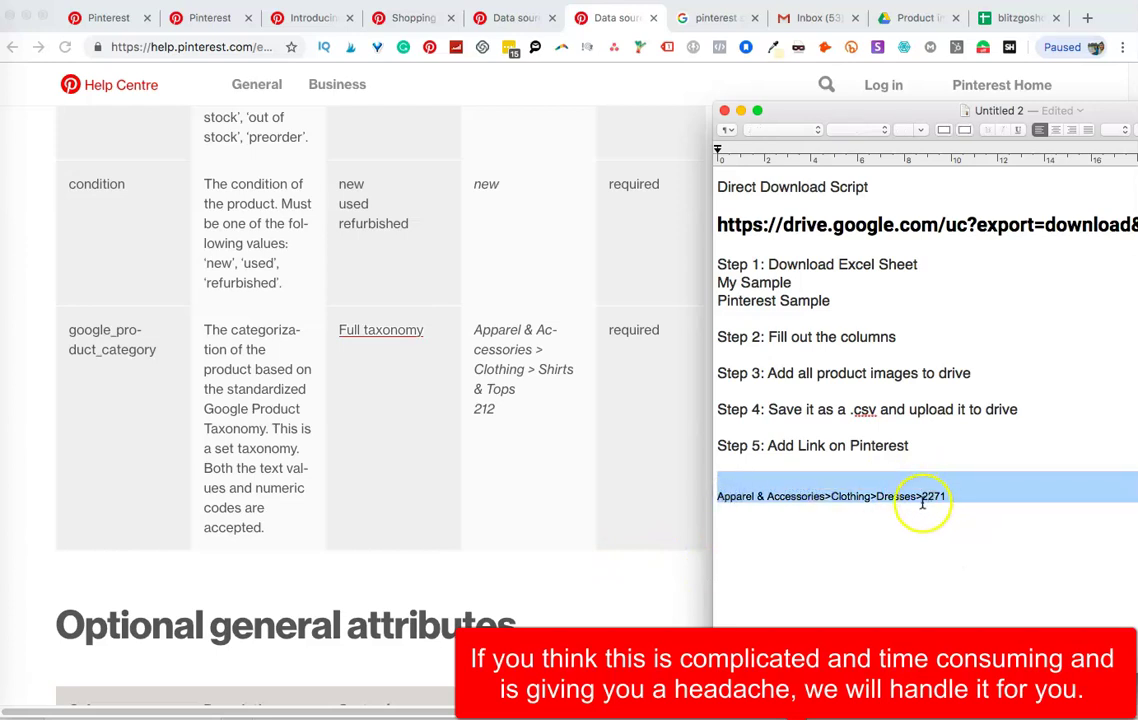
Bring the Pinterest Help Centre specification page, showing google_product_category, in front of the notes.
left_click(349, 522)
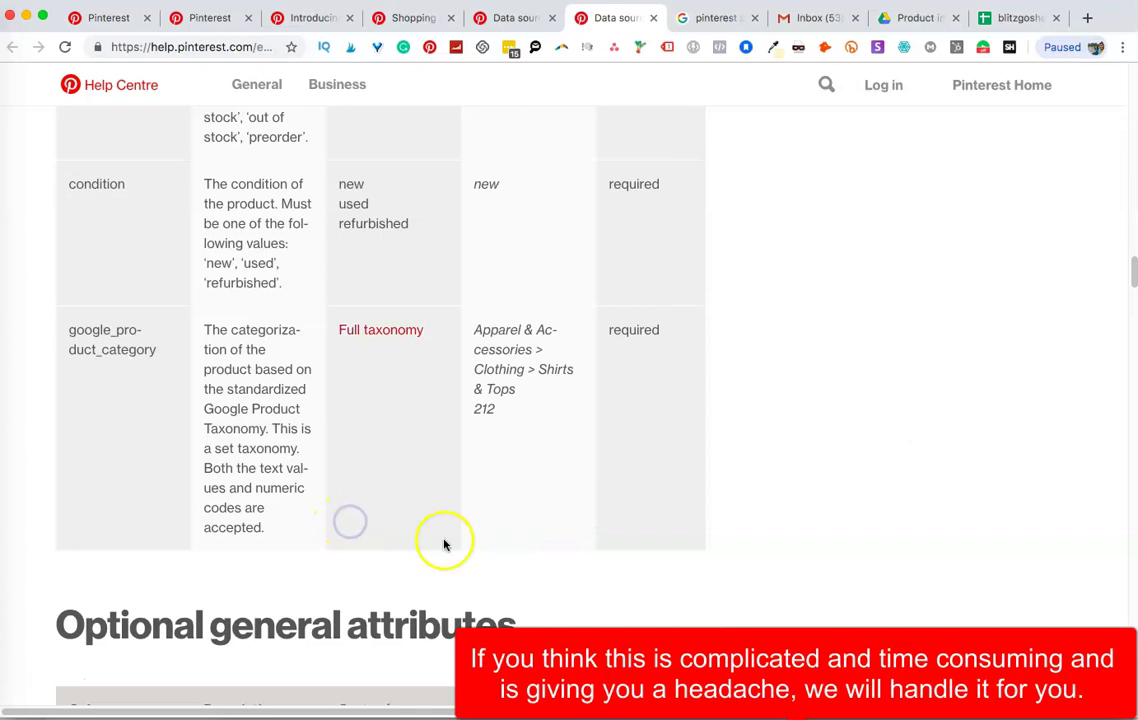
Review the sample Pinterest feed in Excel beside the notes, then switch to the Drive product folder.
left_click(3, 592)
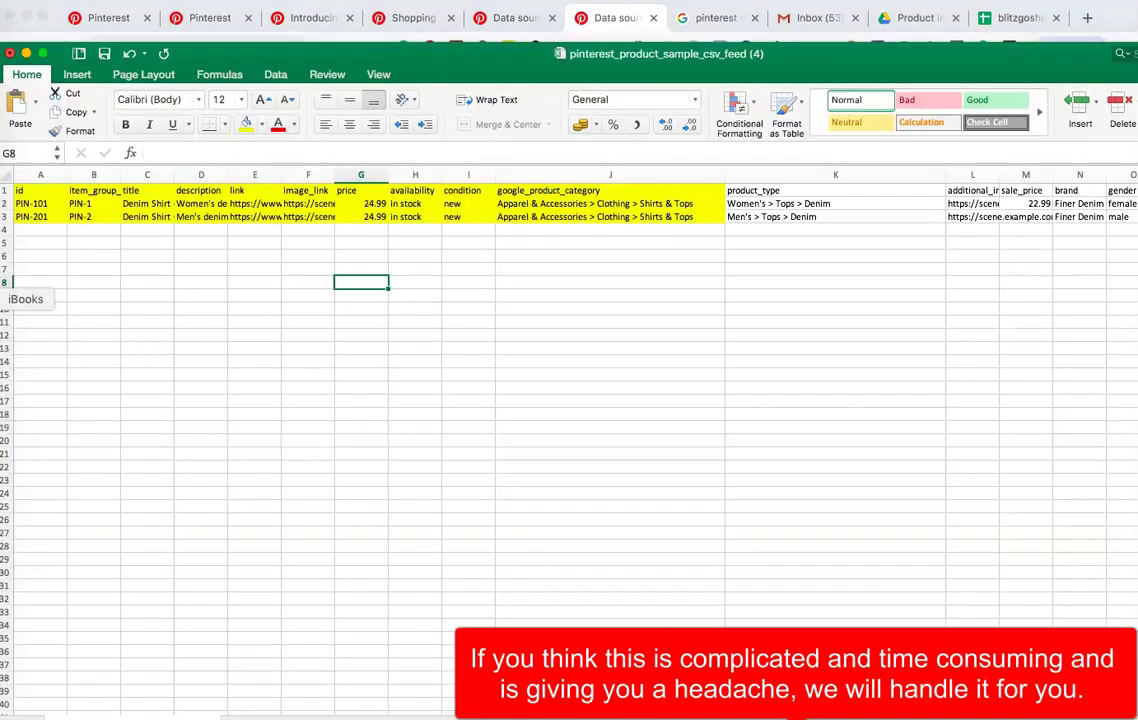
left_click(3, 166)
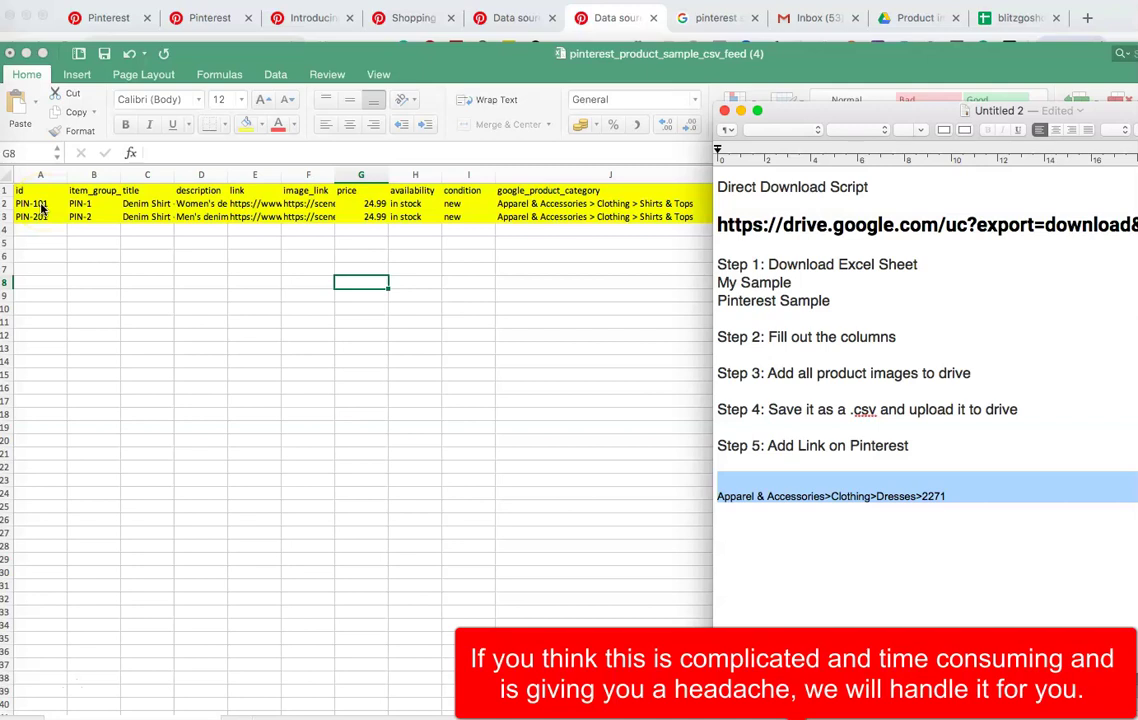
left_click(141, 193)
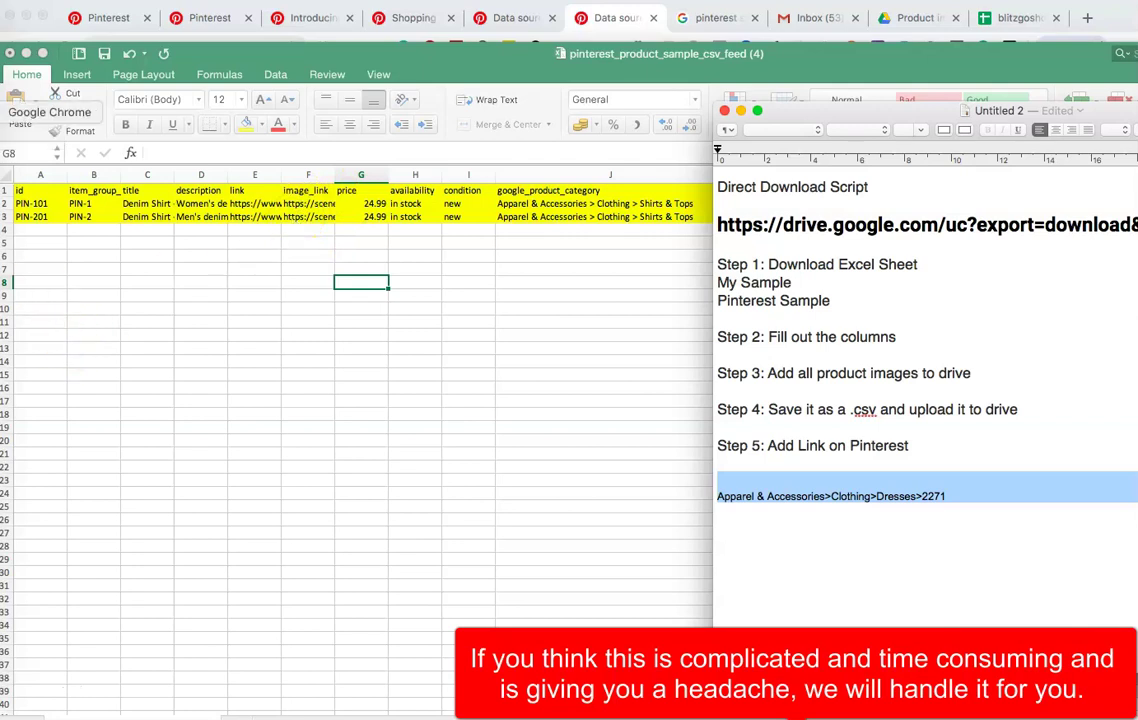
left_click(910, 18)
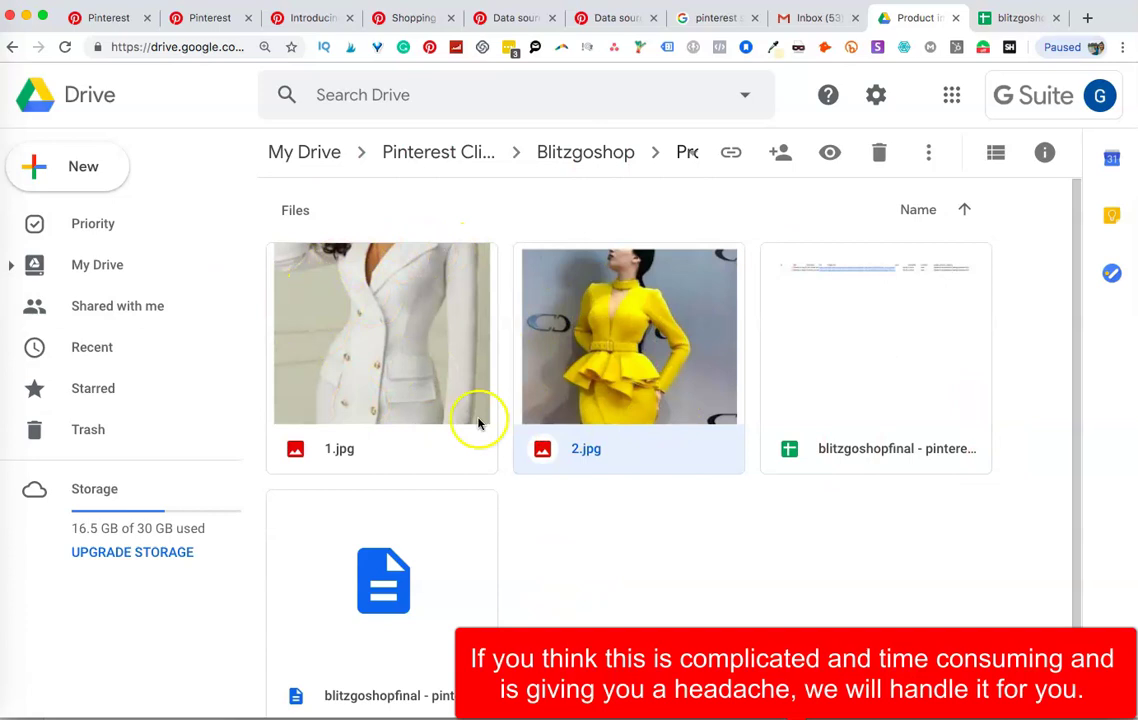
double_click(319, 336)
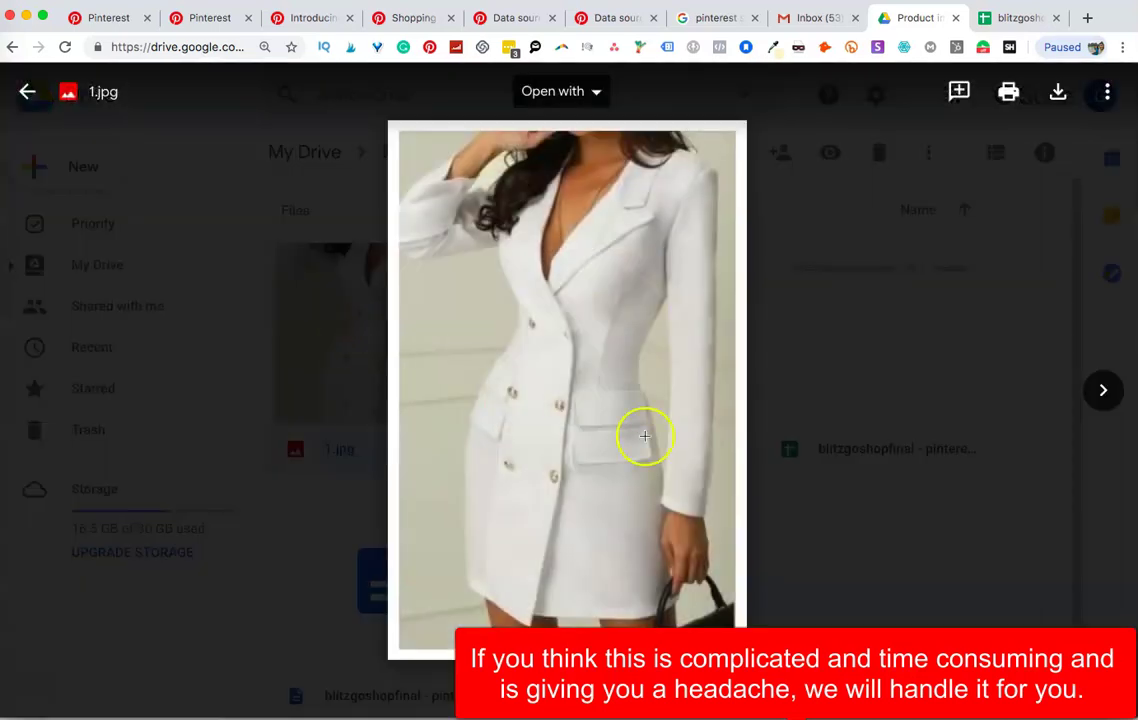
left_click(1100, 391)
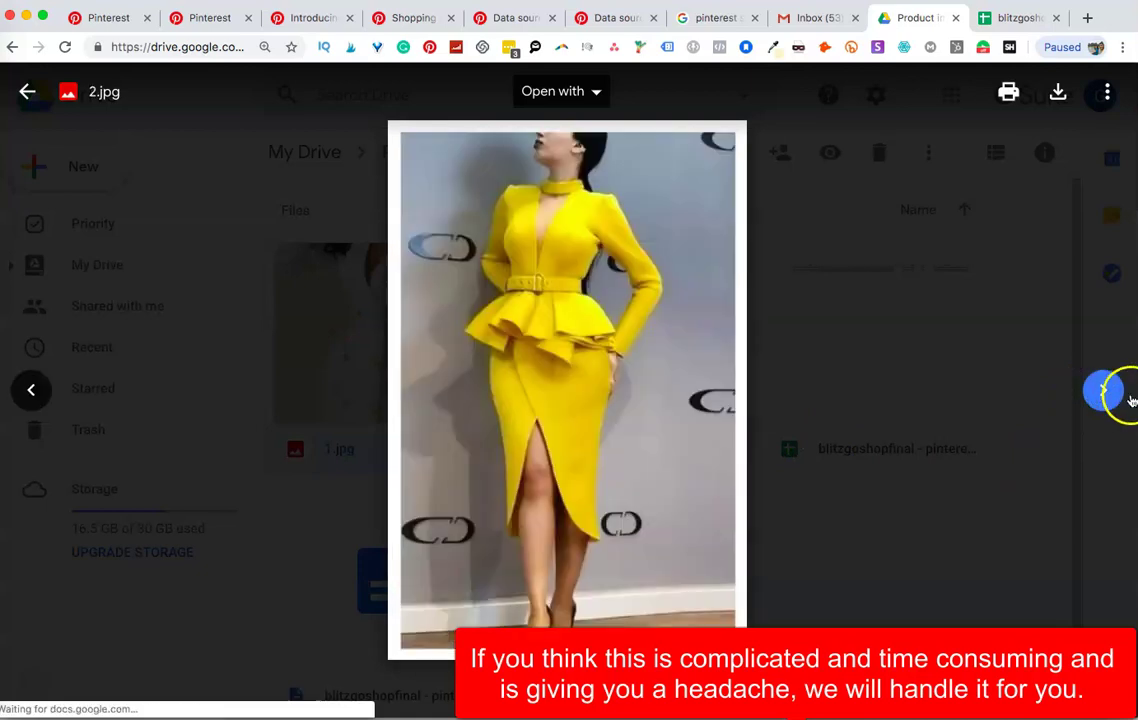
left_click(27, 91)
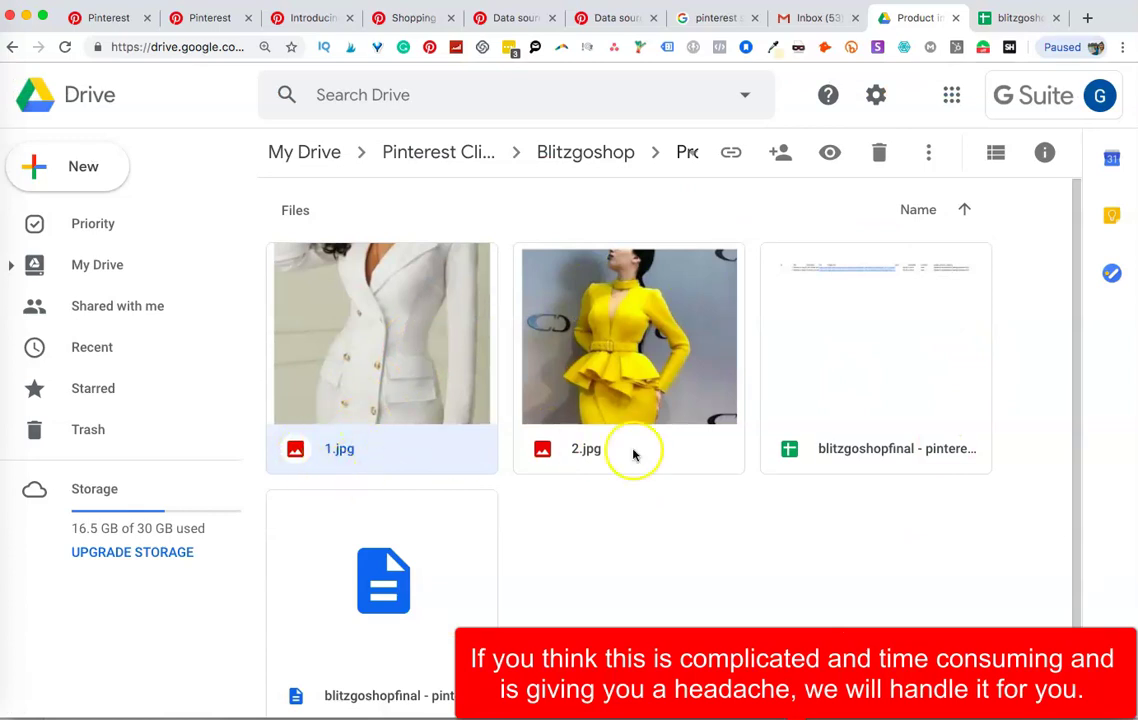
left_click(1011, 18)
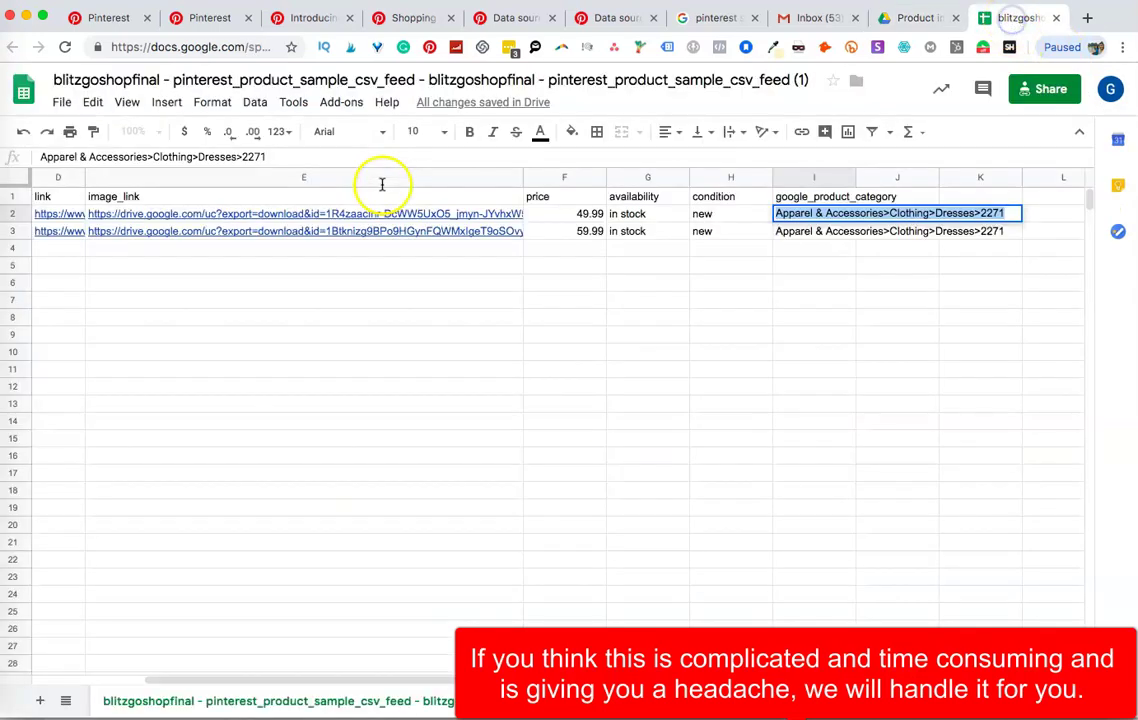
scroll(297, 348, "left", 5)
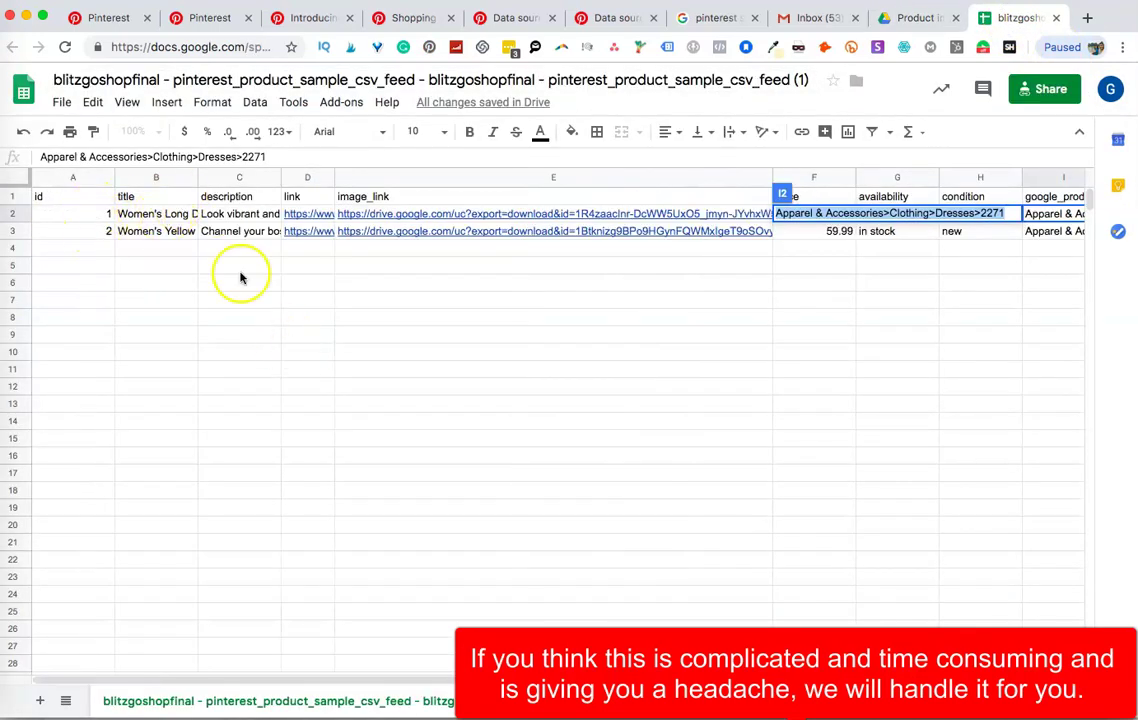
left_click(699, 352)
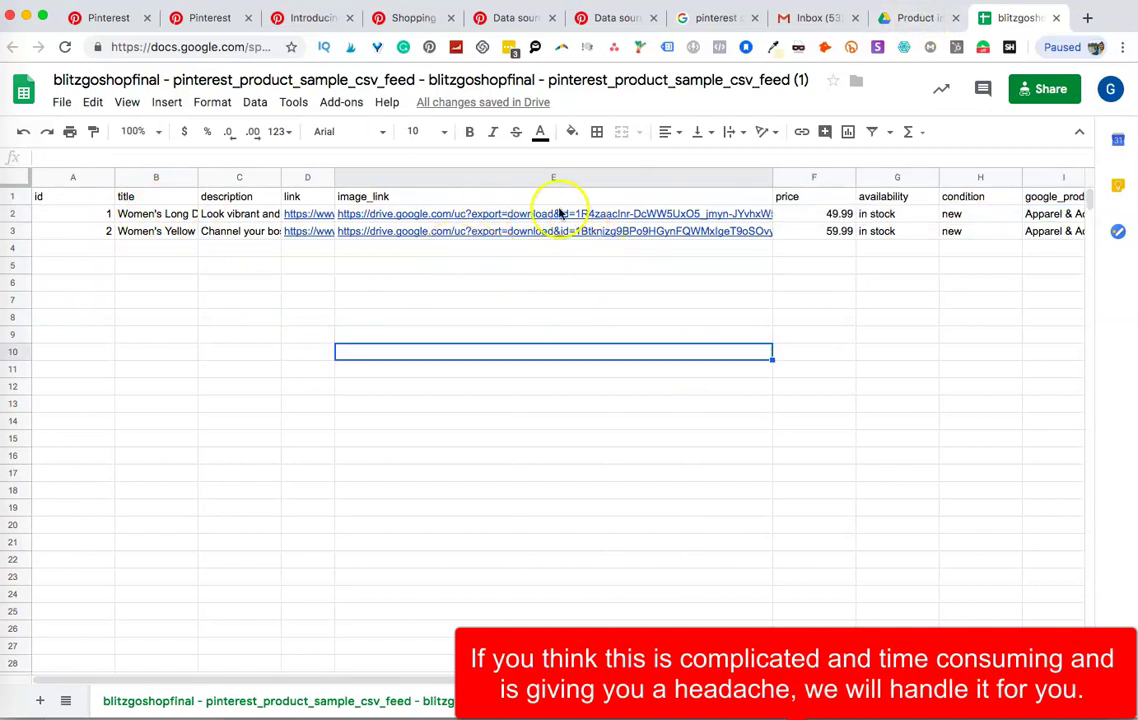
mouse_move(553, 221)
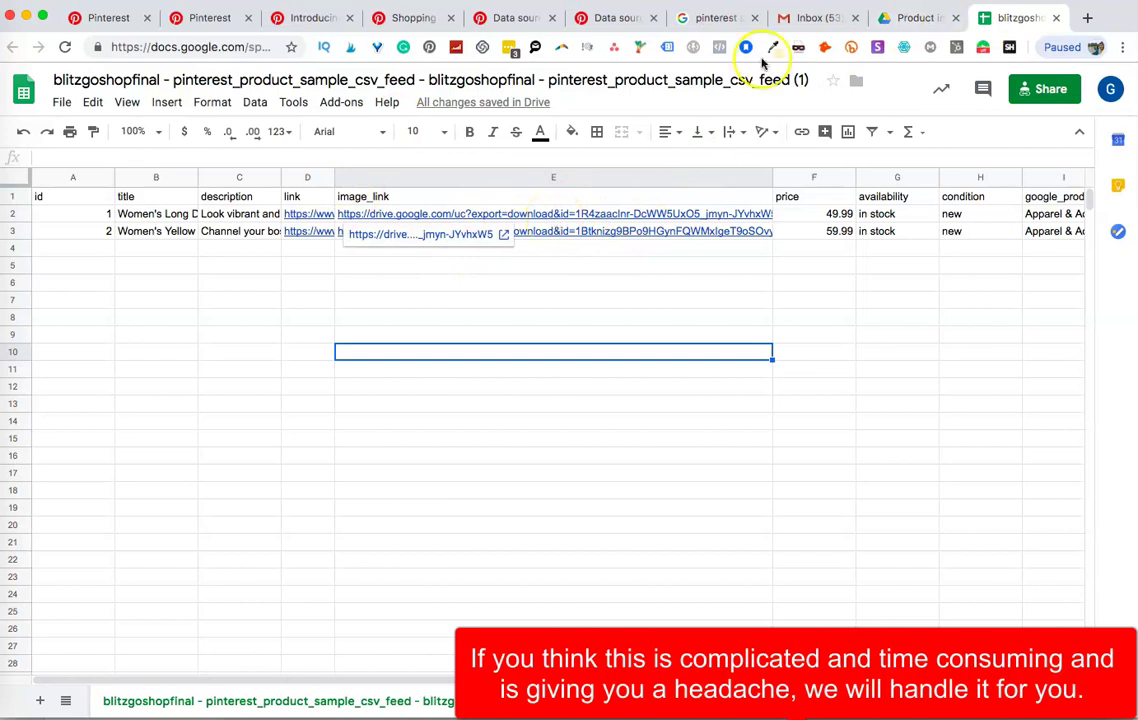
left_click(886, 17)
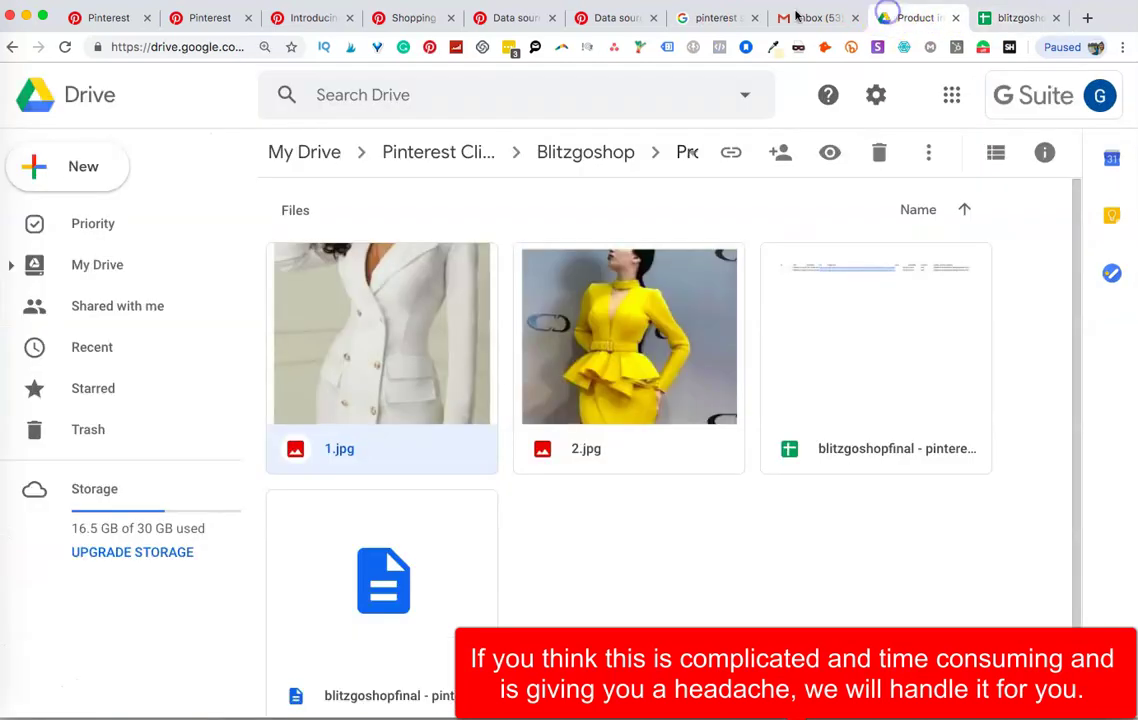
Copy the 1.jpg Drive share link and return to the notes below the category line.
double_click(371, 420)
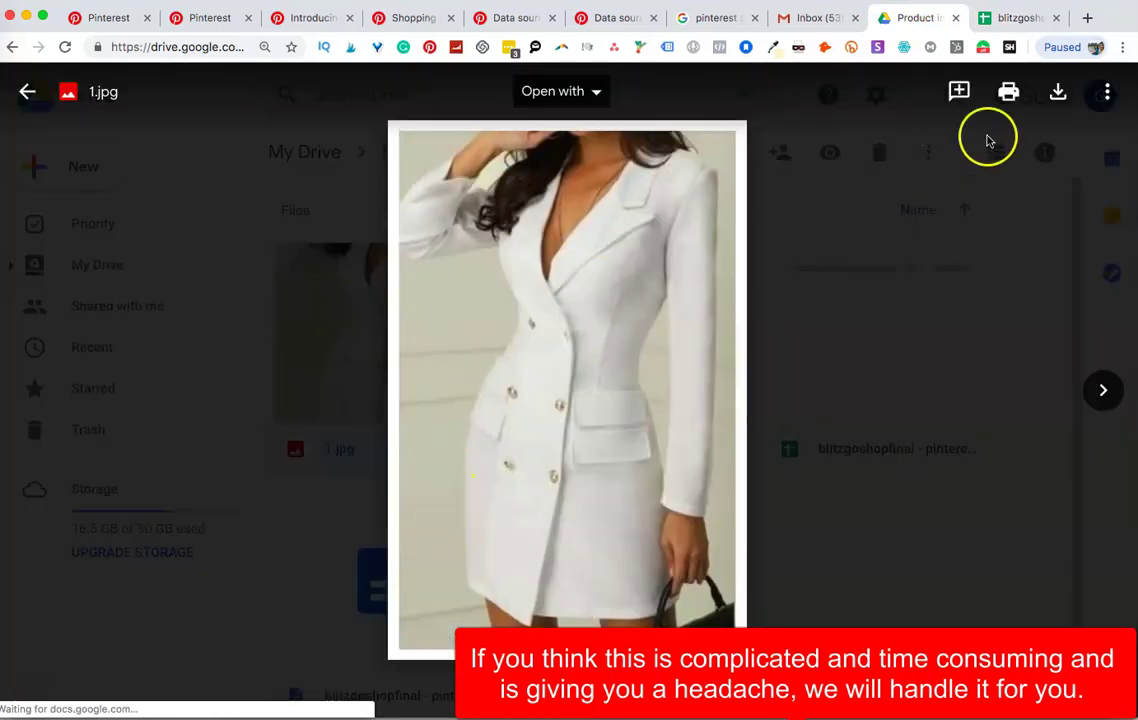
left_click(1107, 91)
left_click(996, 135)
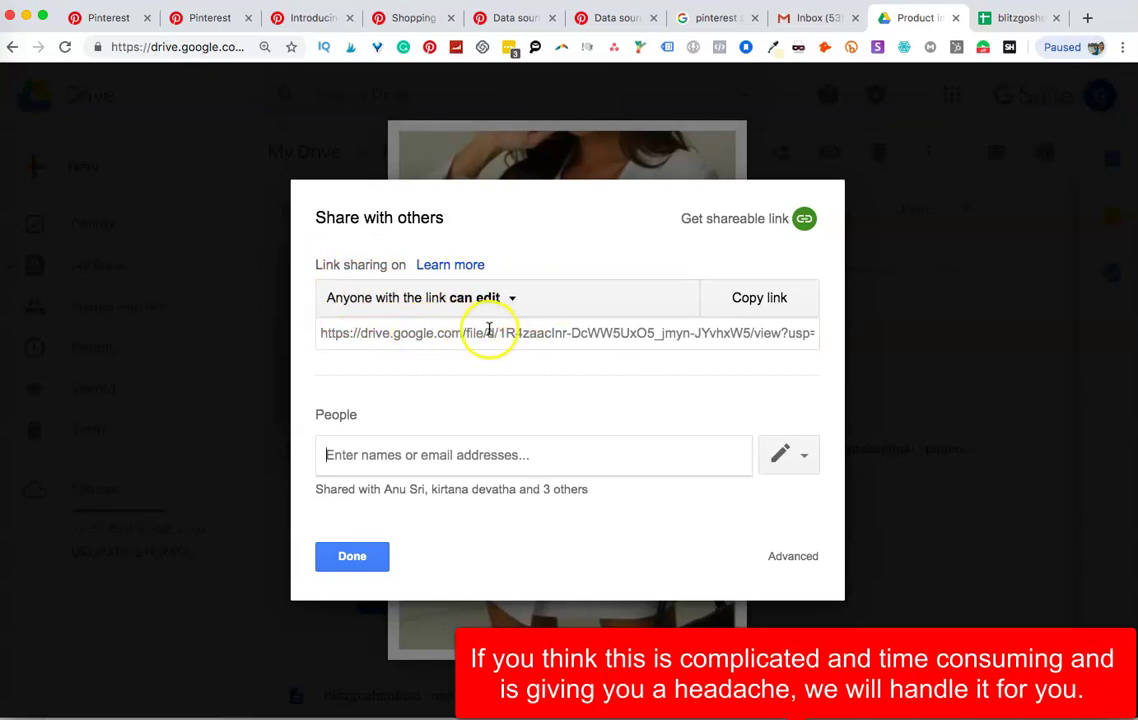
left_click_drag(323, 333, 637, 333)
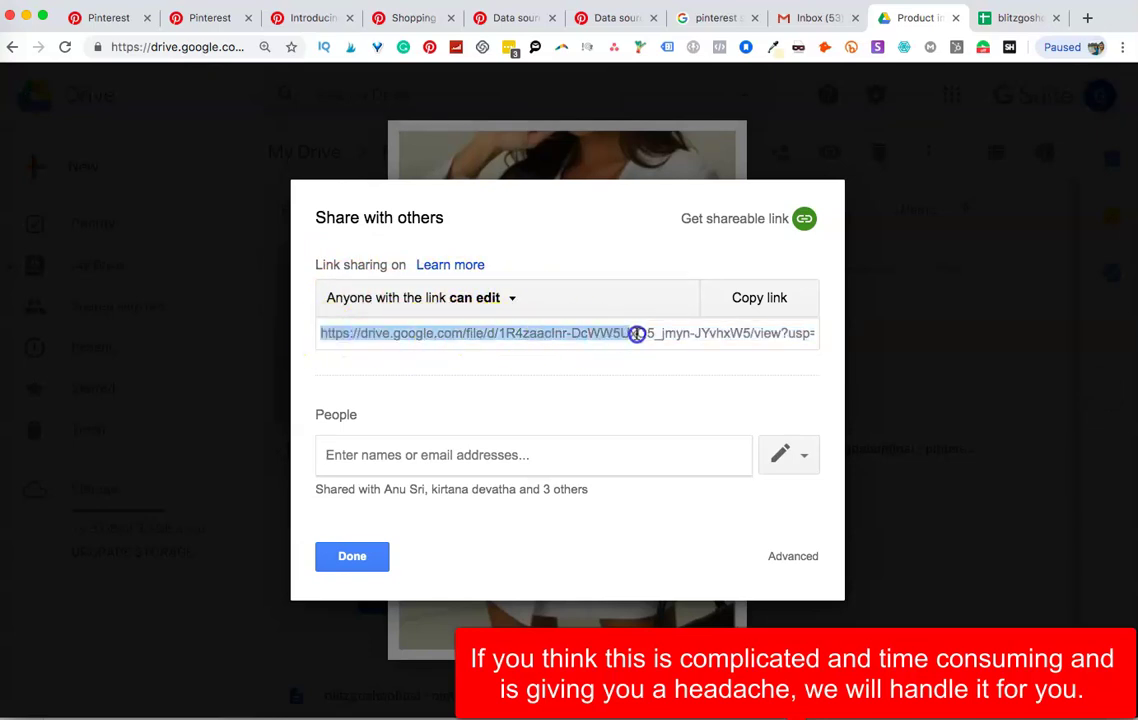
left_click(739, 326)
left_click(750, 333)
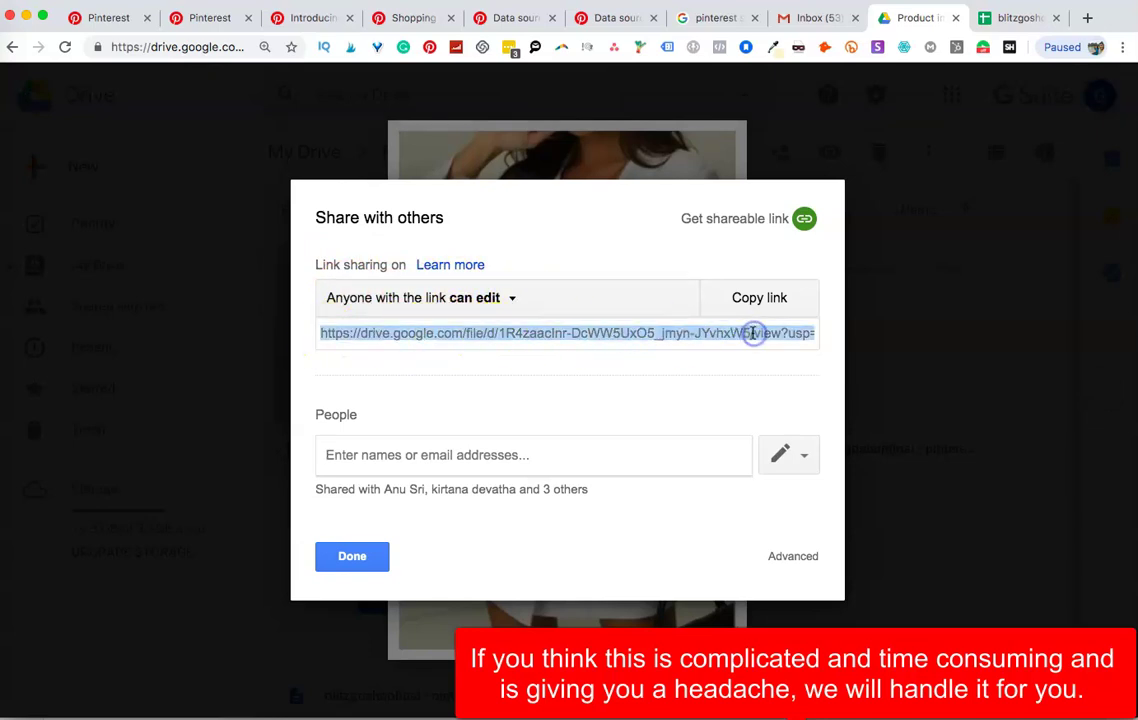
left_click(755, 297)
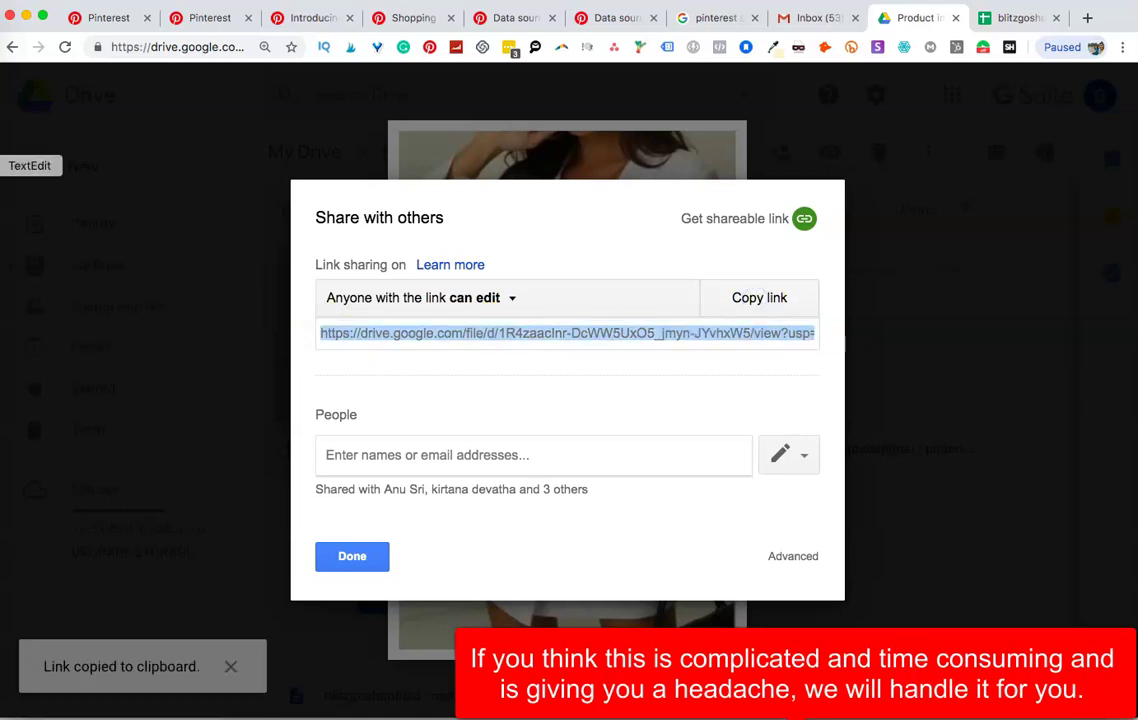
left_click(12, 185)
left_click(902, 579)
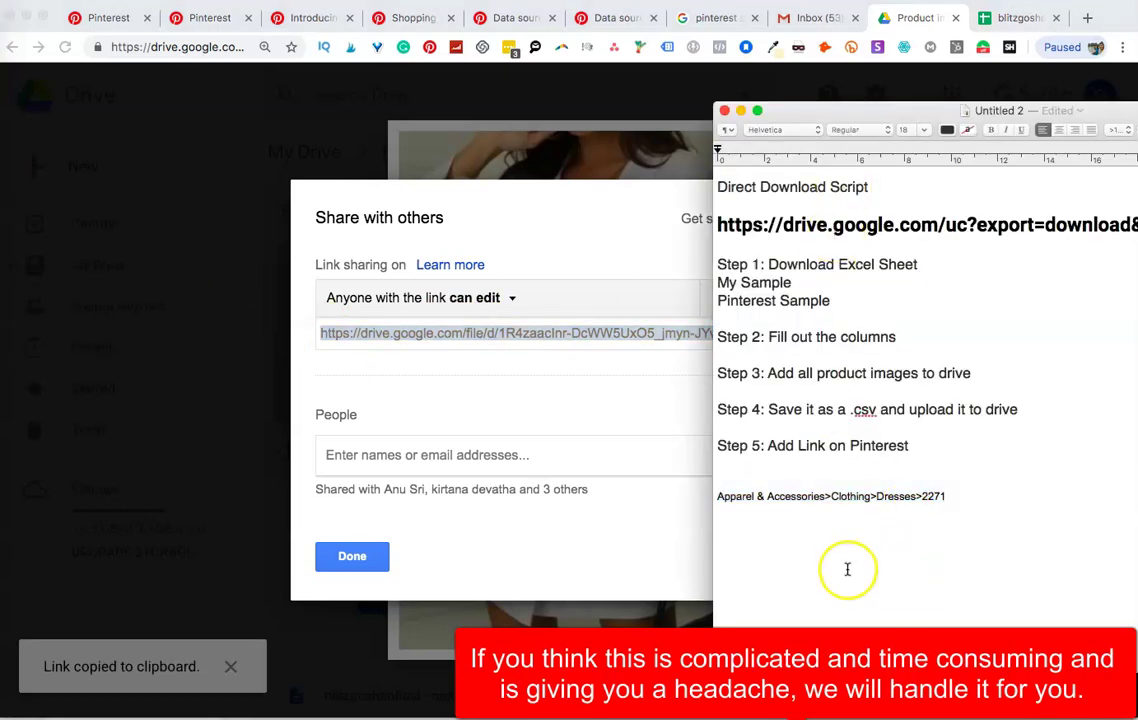
Paste the Drive share link into the notes with the uc?export=download&id= prefix above it.
key("super+v")
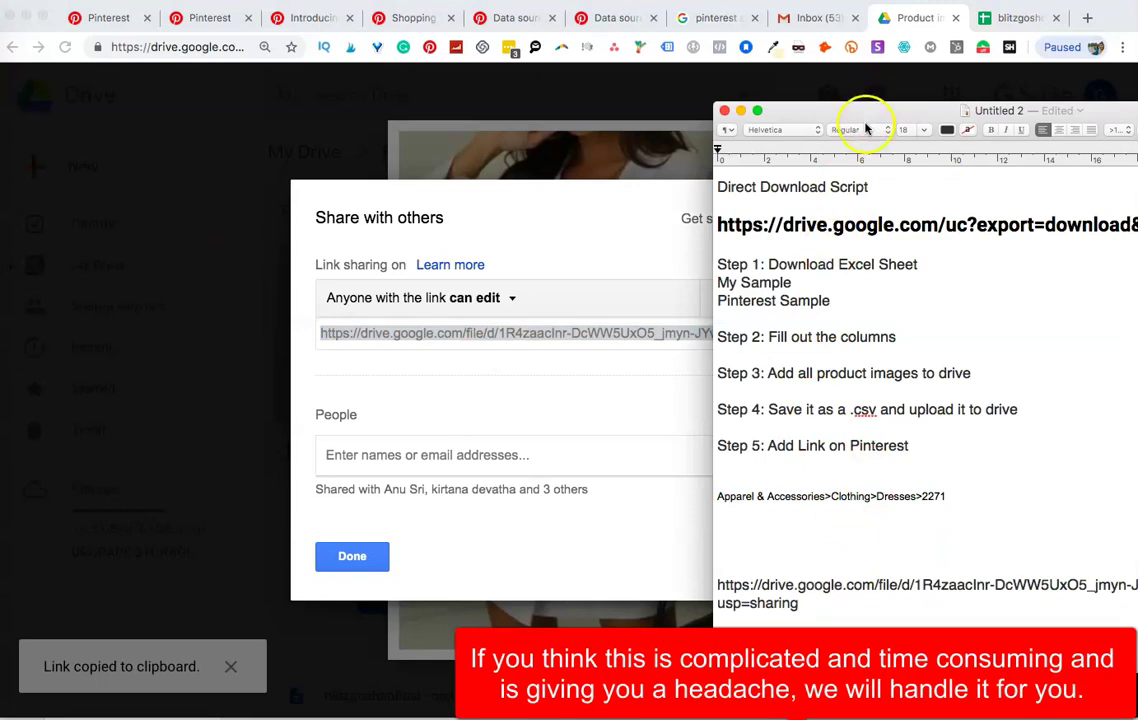
left_click(862, 130)
left_click(850, 110)
left_click_drag(850, 110, 637, 70)
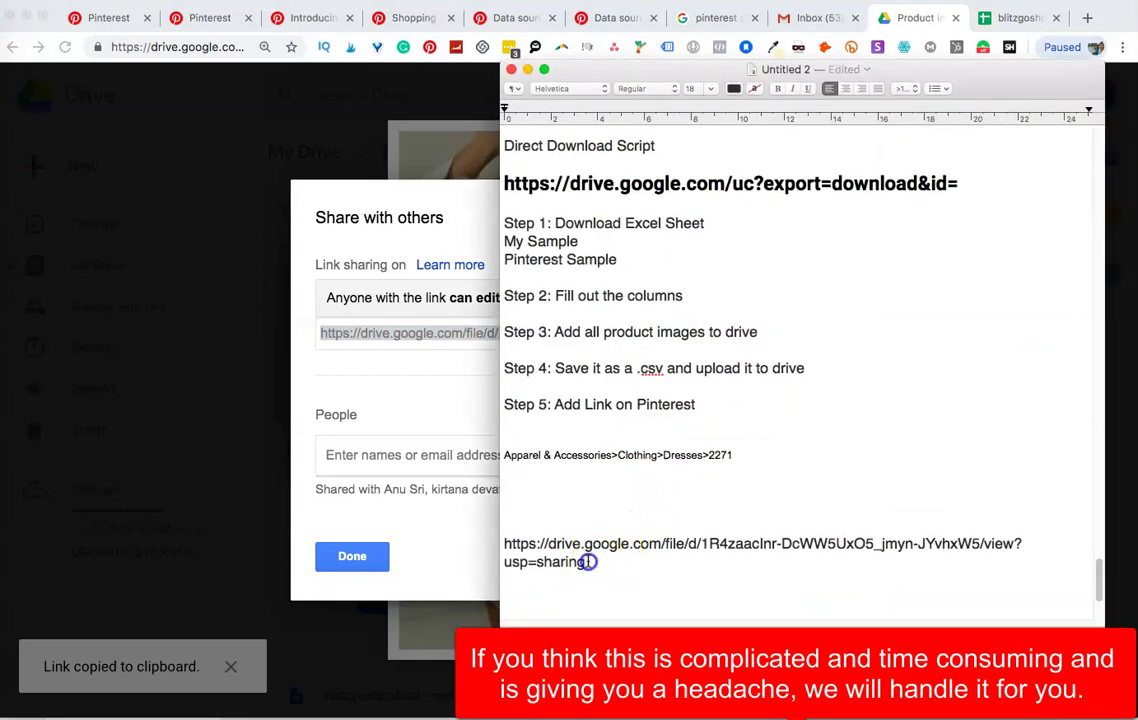
left_click_drag(585, 561, 506, 548)
left_click(686, 483)
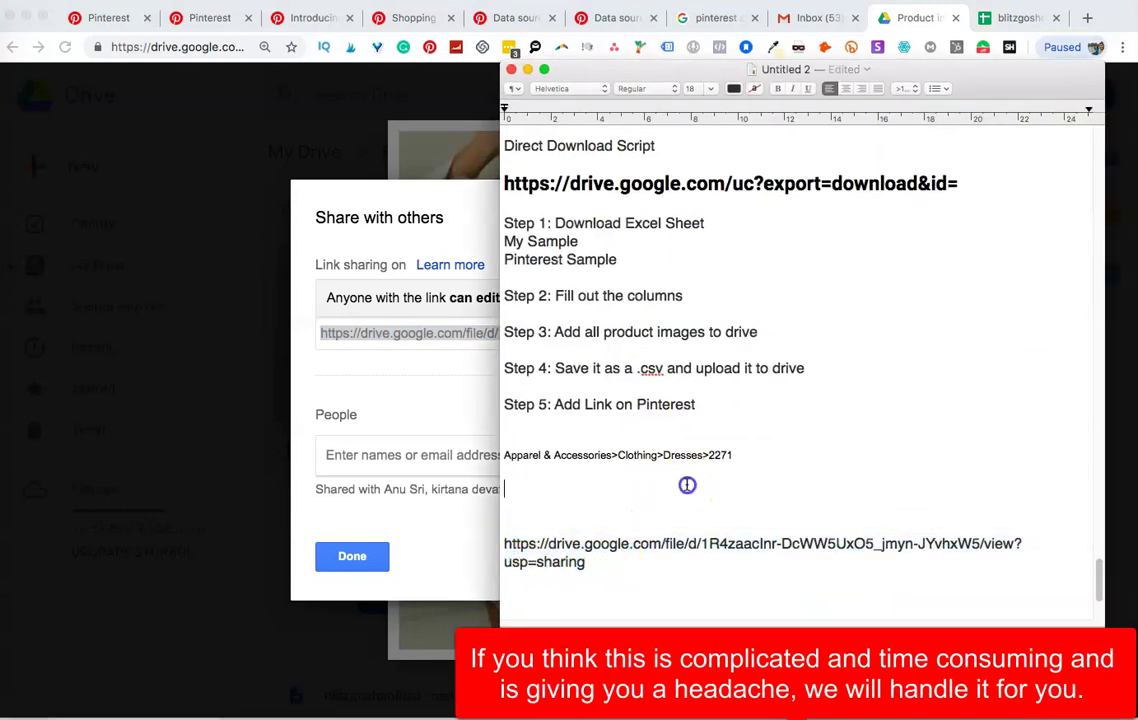
left_click_drag(503, 183, 957, 180)
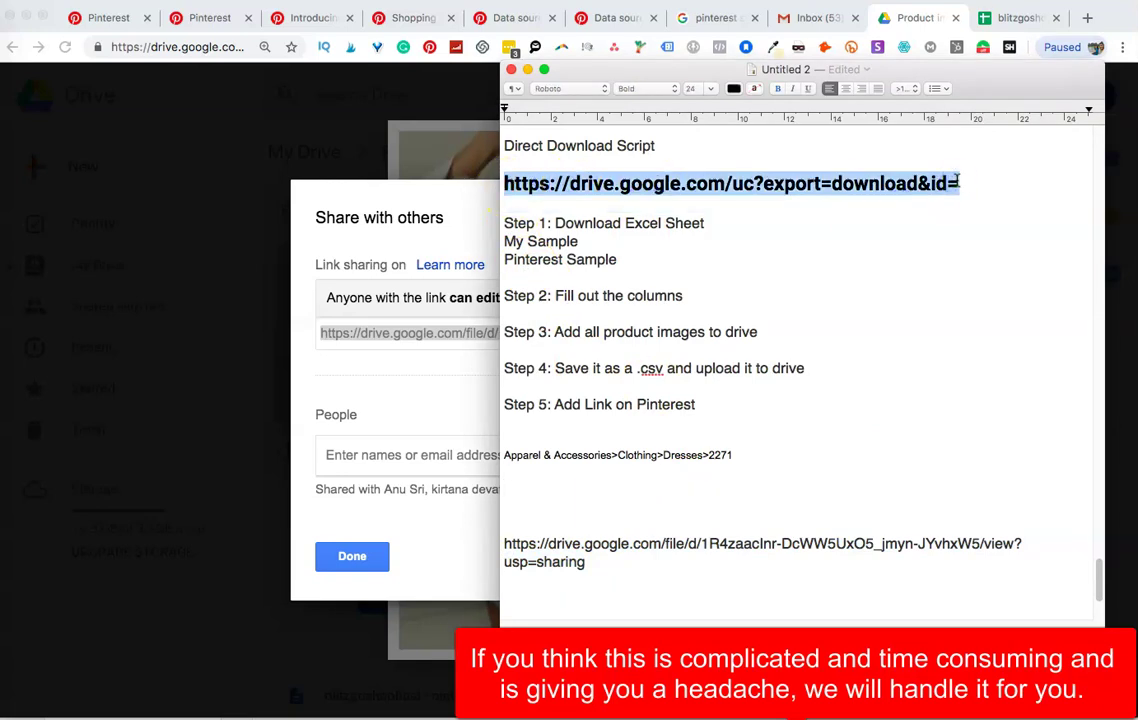
left_click(516, 524)
key("super+v")
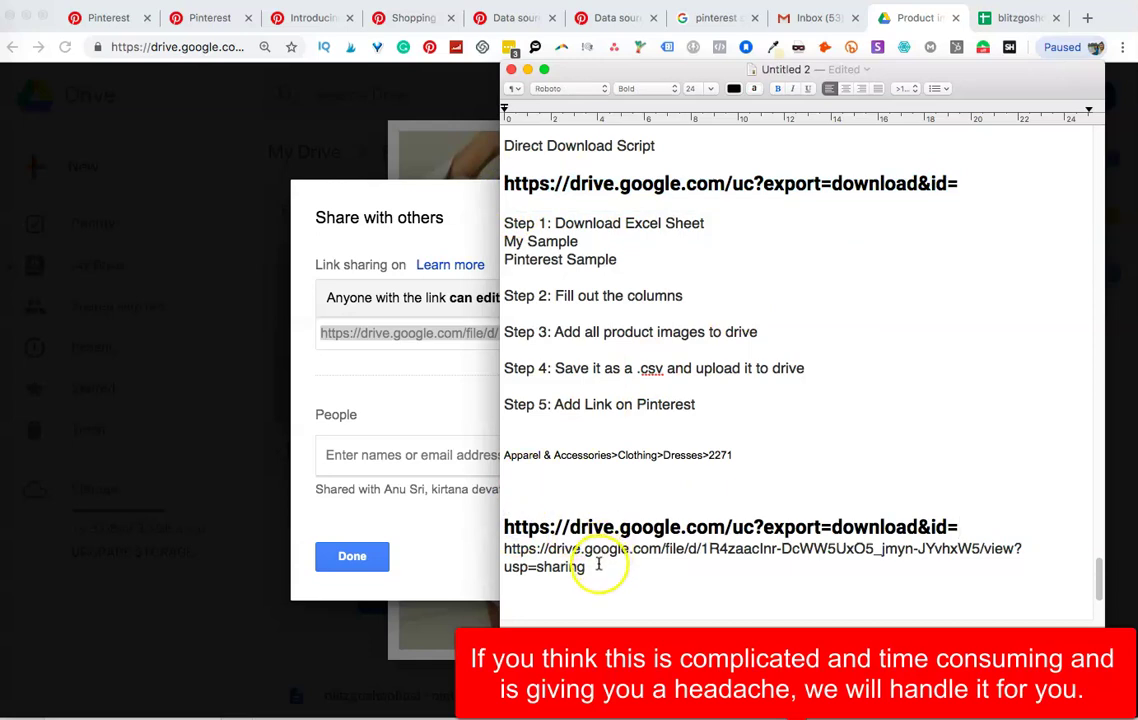
Delete 'file/d/' and '/view?usp=sharing' from the link, leaving only the file ID.
left_click(700, 549)
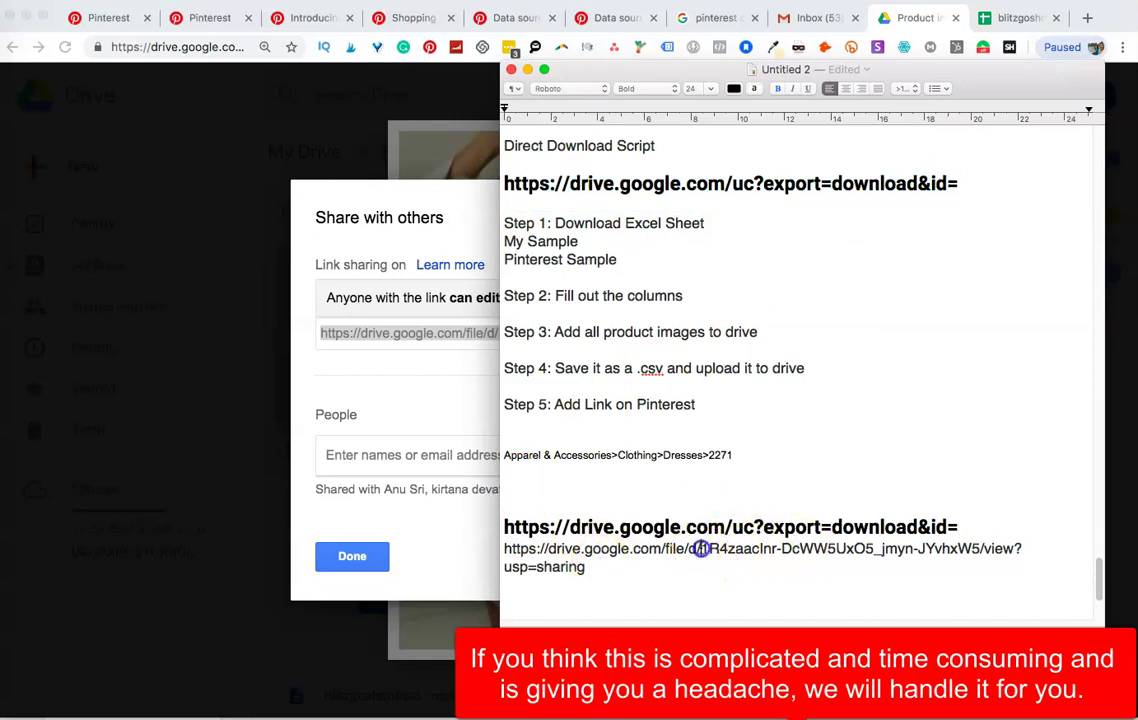
left_click_drag(700, 549, 496, 547)
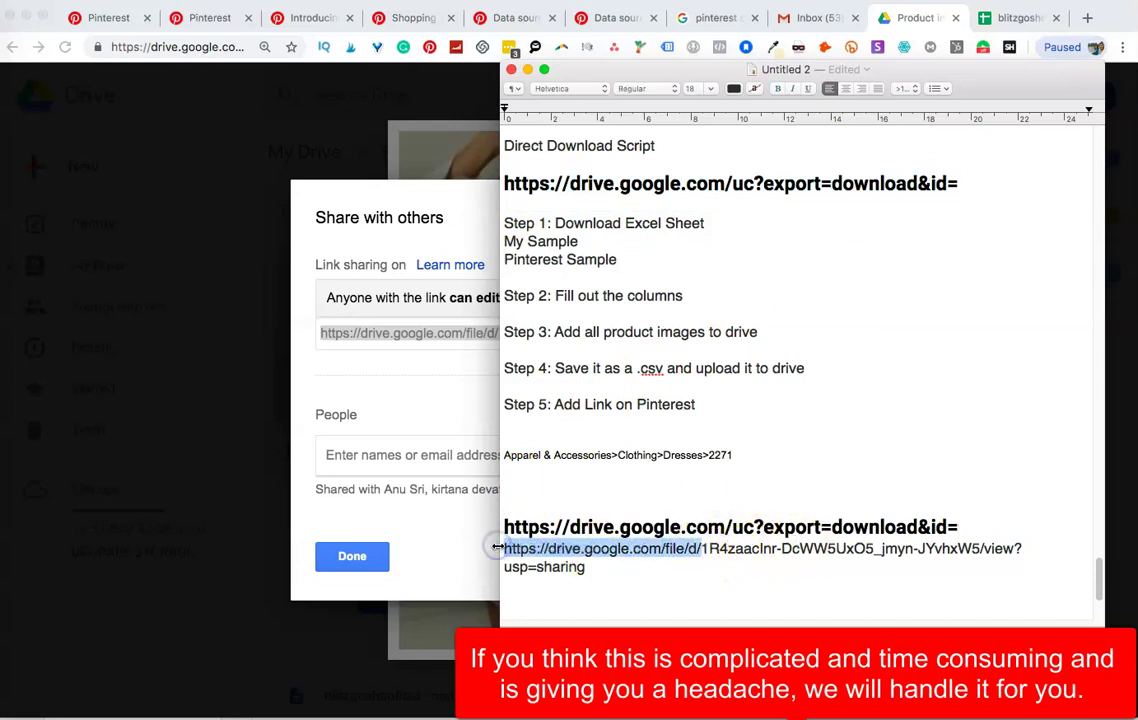
key("BackSpace")
key("BackSpace")
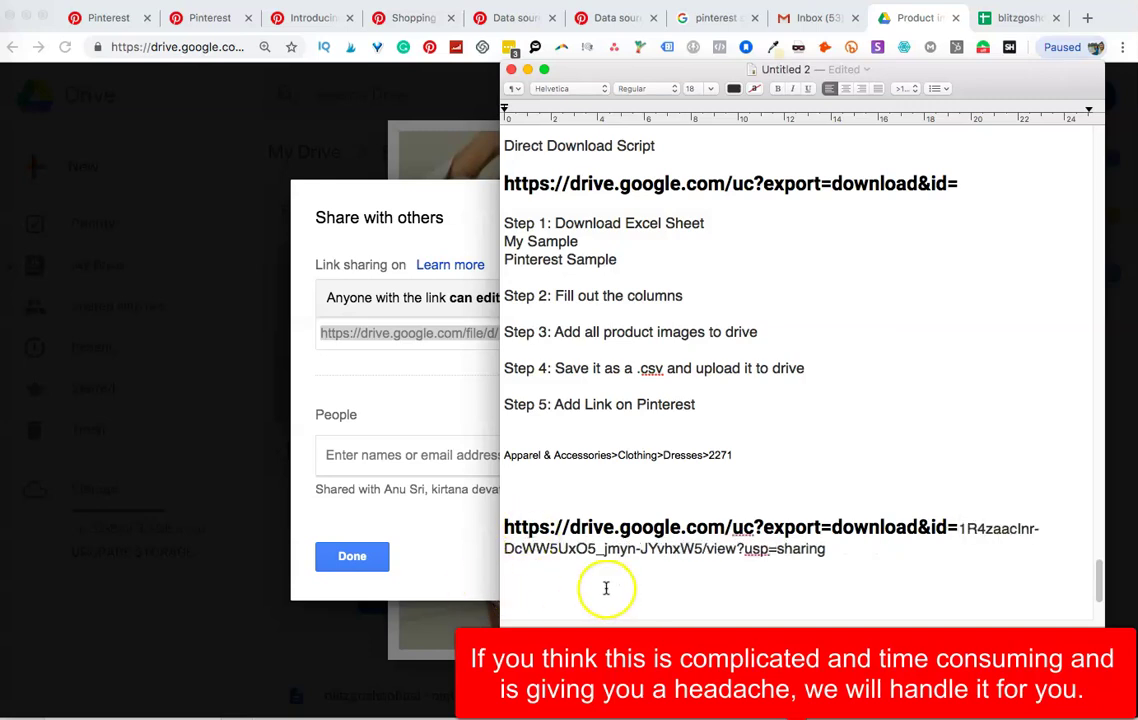
left_click_drag(705, 549, 843, 564)
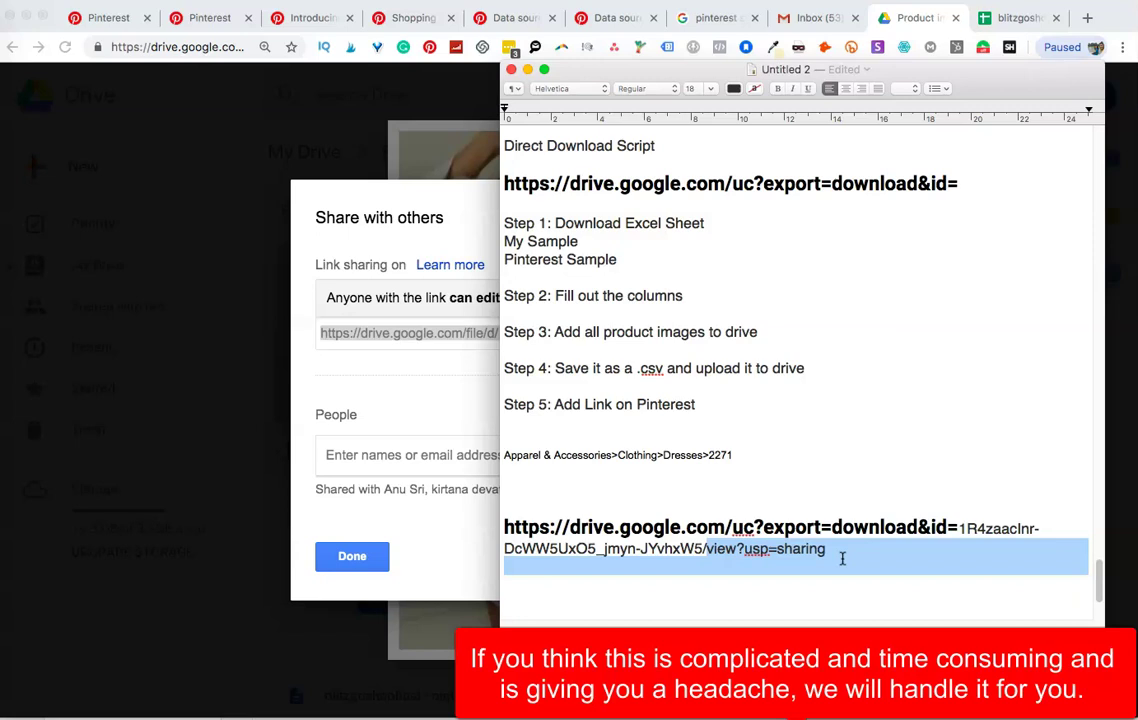
key("BackSpace")
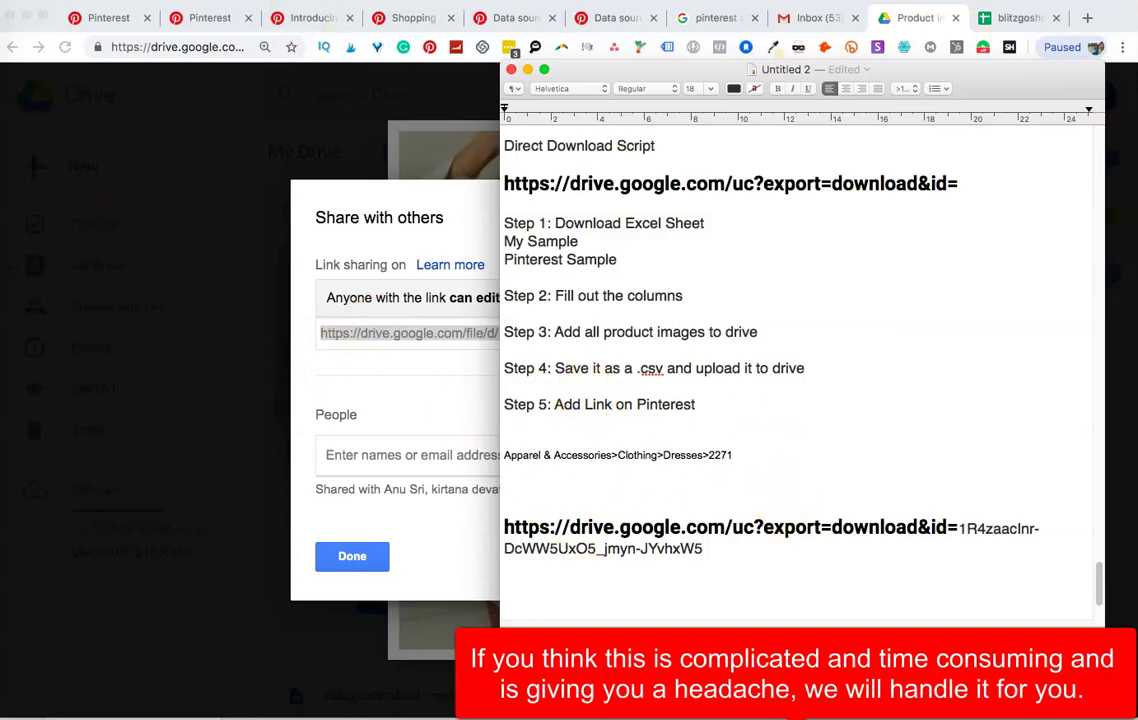
Widen the image_link column E and select the finished direct-download link in the notes.
left_click(1018, 20)
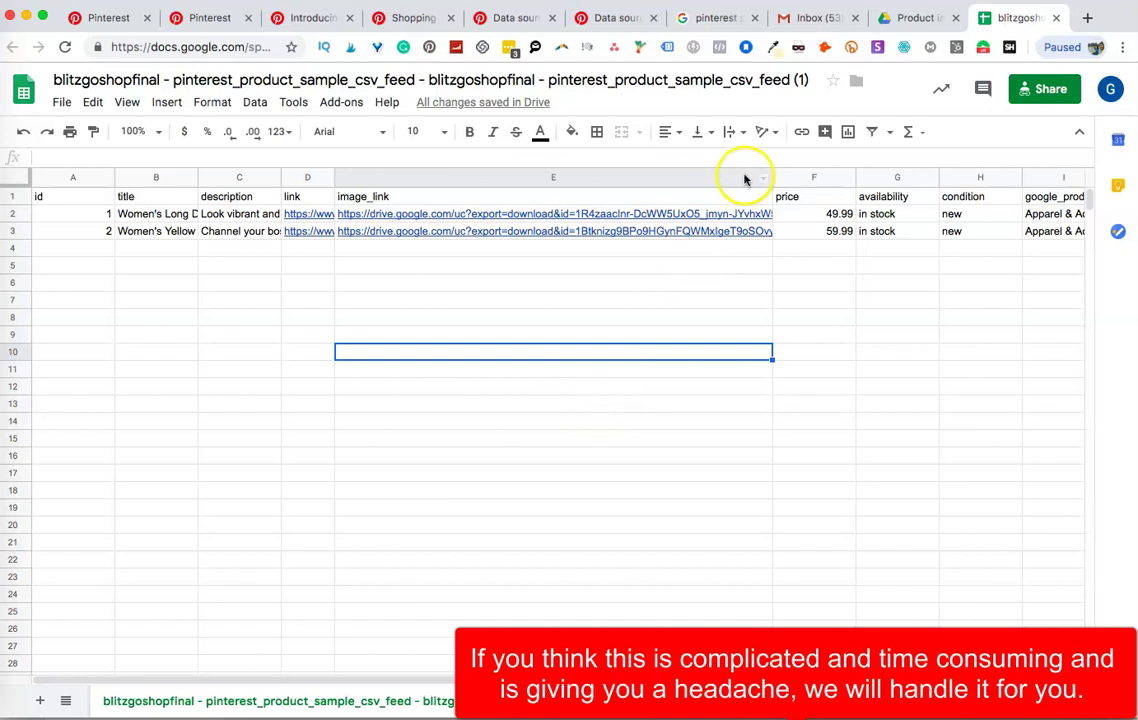
left_click_drag(772, 175, 888, 183)
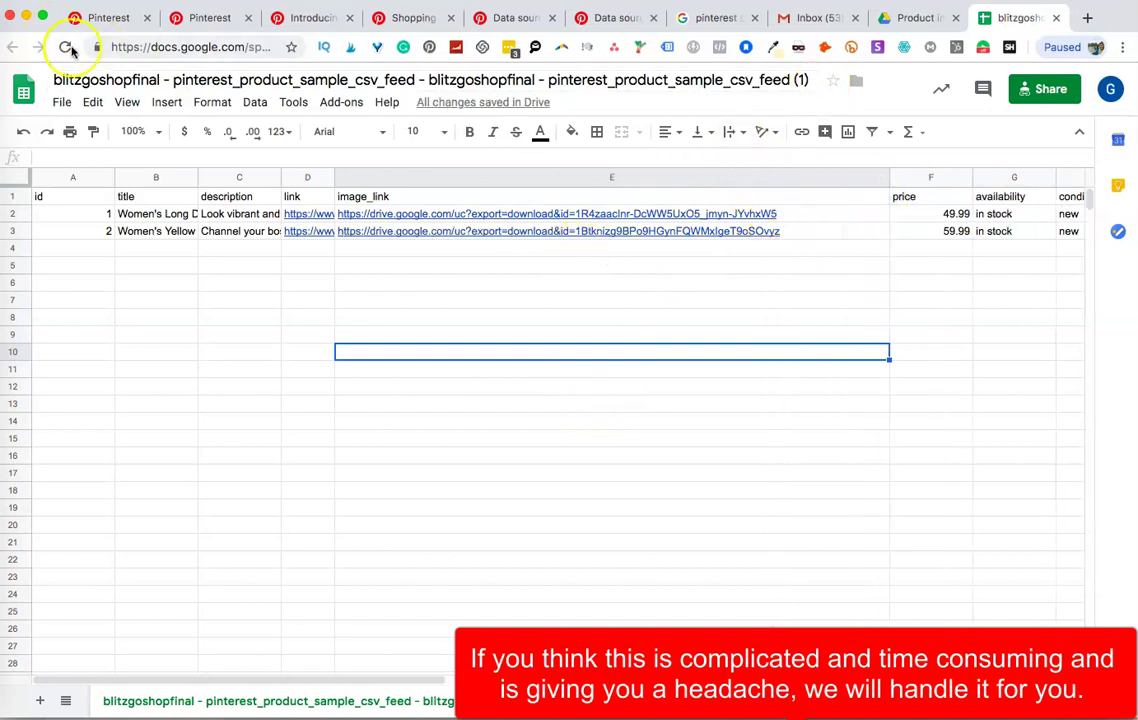
left_click(10, 165)
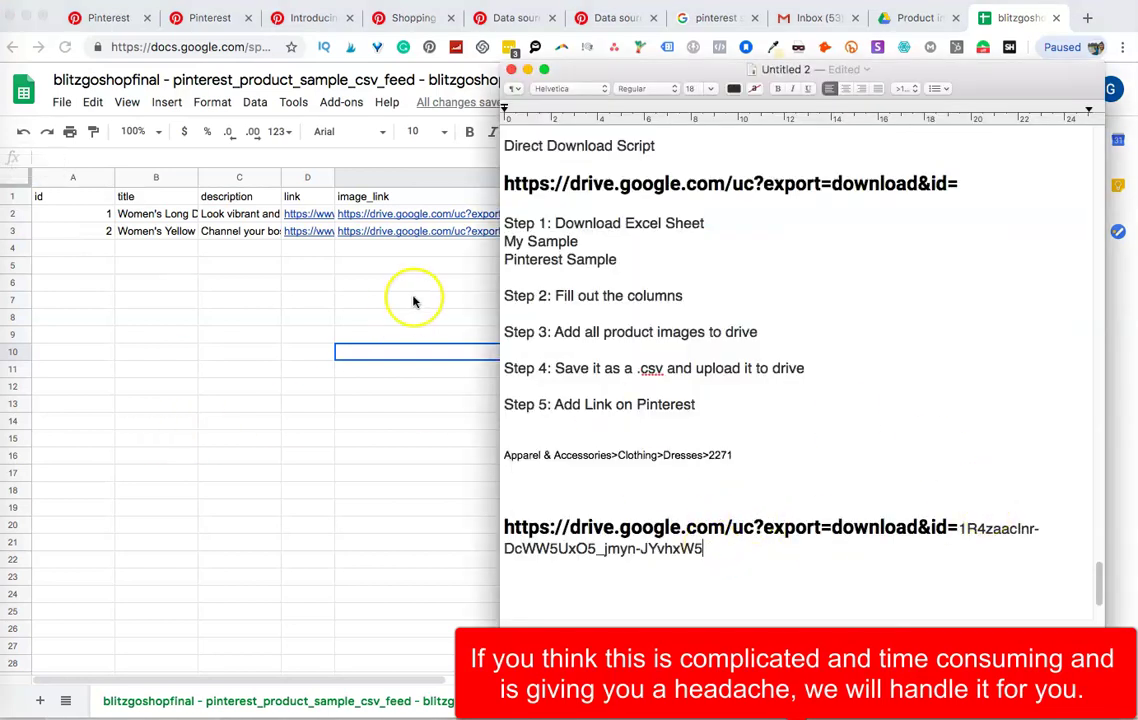
left_click(350, 280)
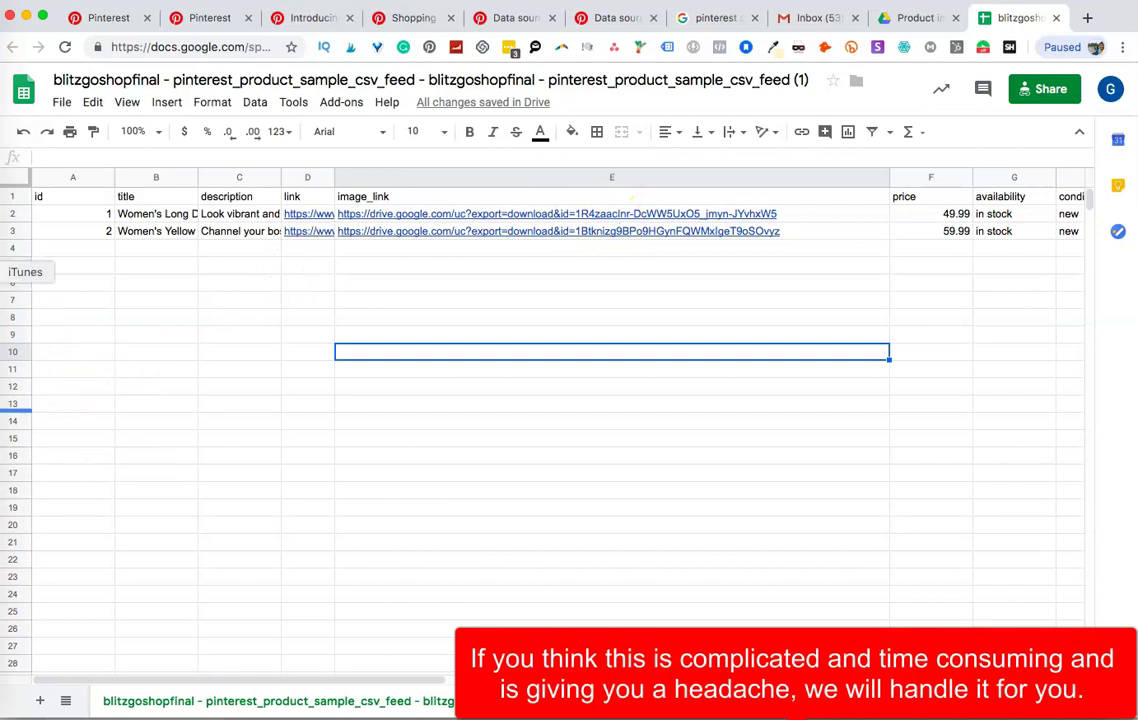
left_click(10, 168)
left_click_drag(951, 540, 539, 505)
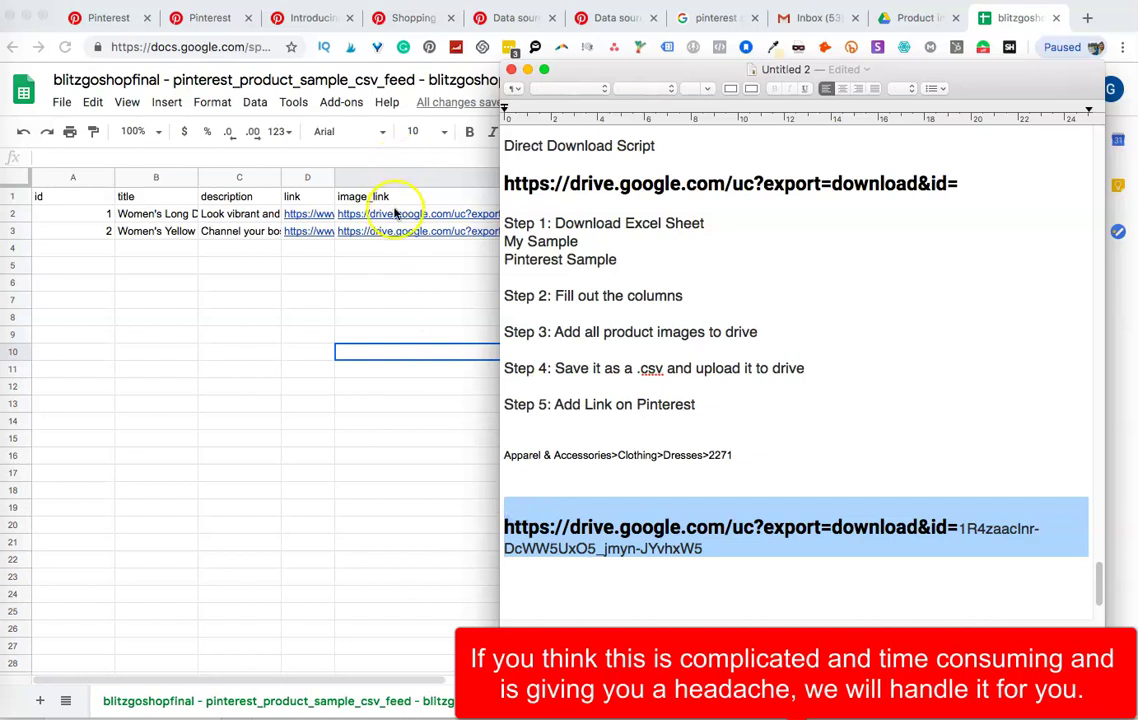
left_click(429, 308)
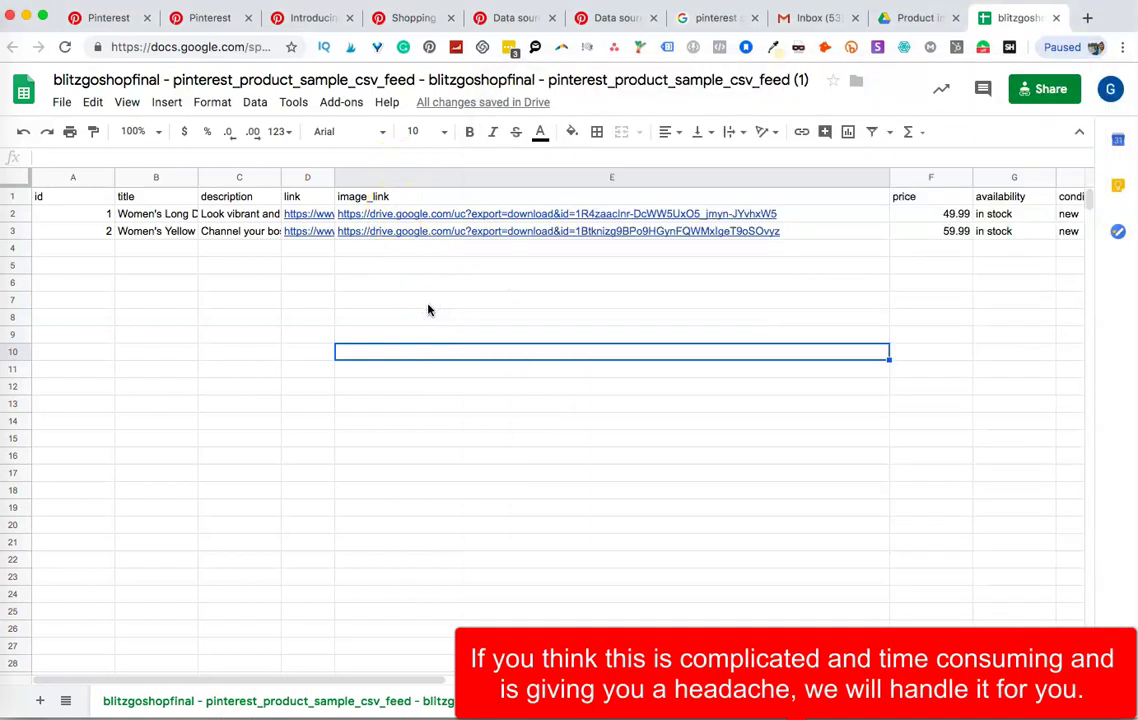
Test the direct-download image link in cell E2.
left_click(527, 214)
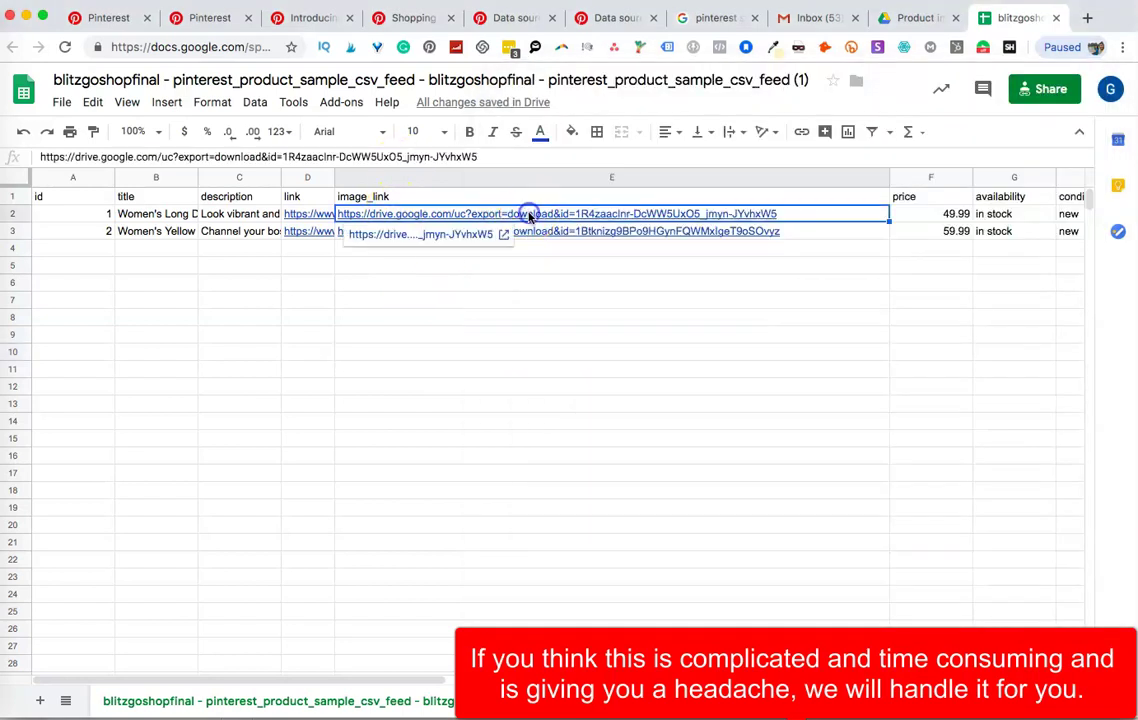
left_click(457, 234)
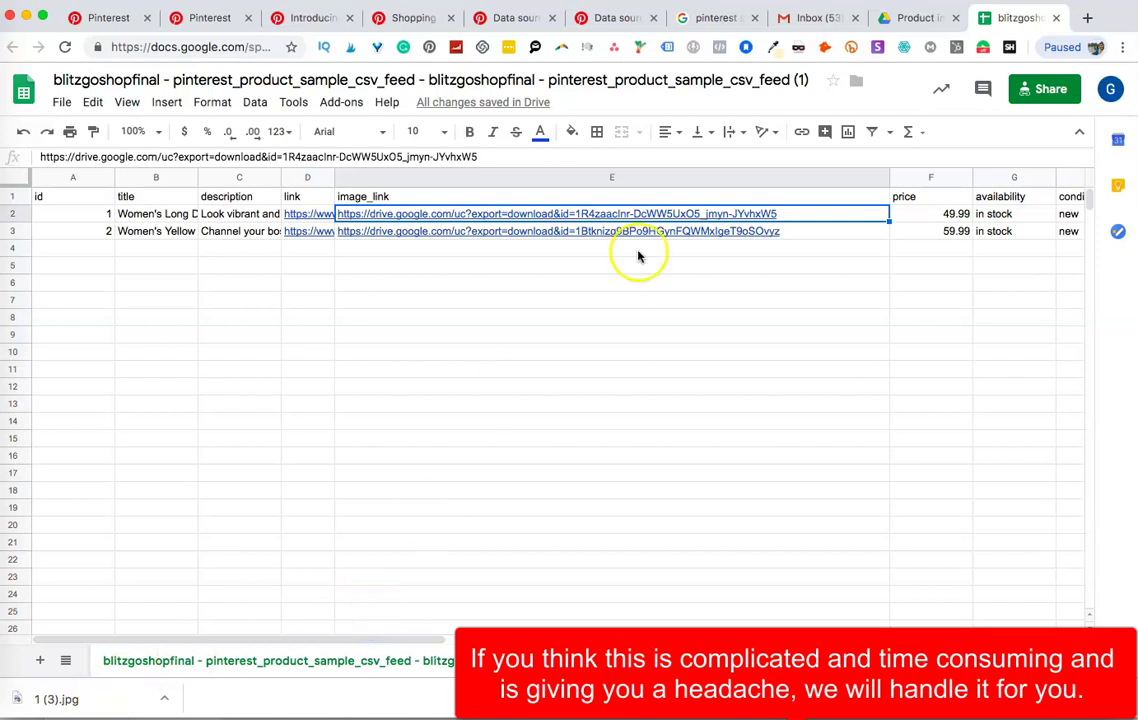
left_click(805, 210)
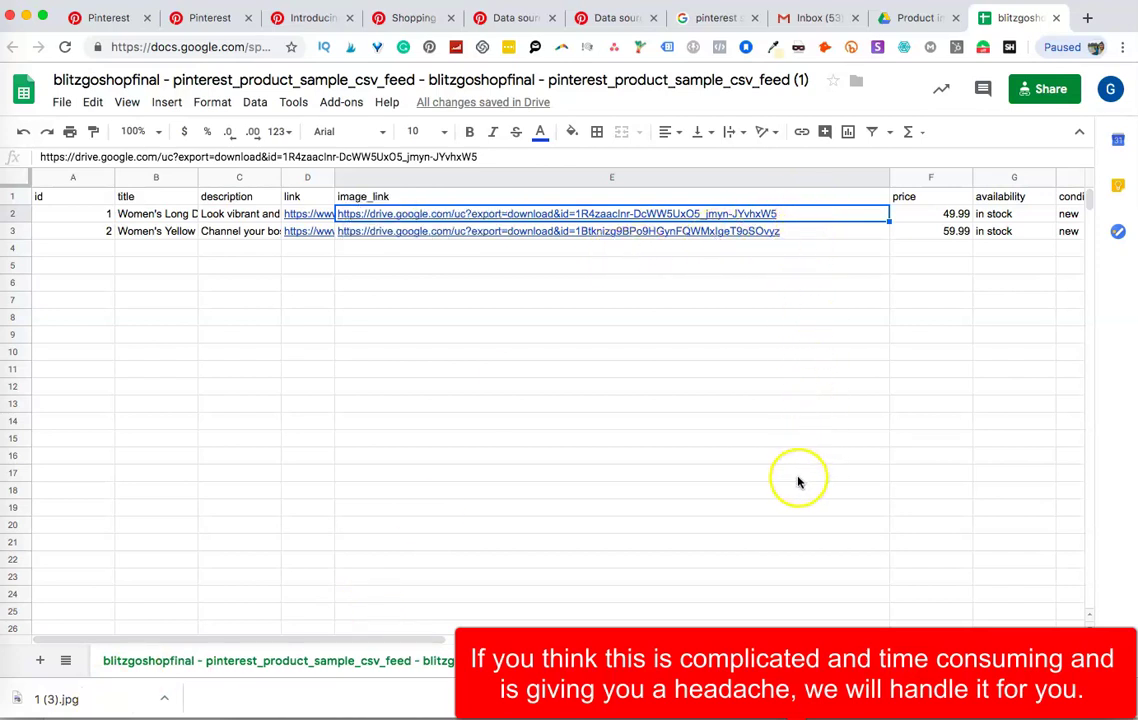
Select cells E5 through E18 and bring up the File download formats, including Comma-separated values (.csv).
left_click(792, 266)
left_click_drag(793, 376, 800, 496)
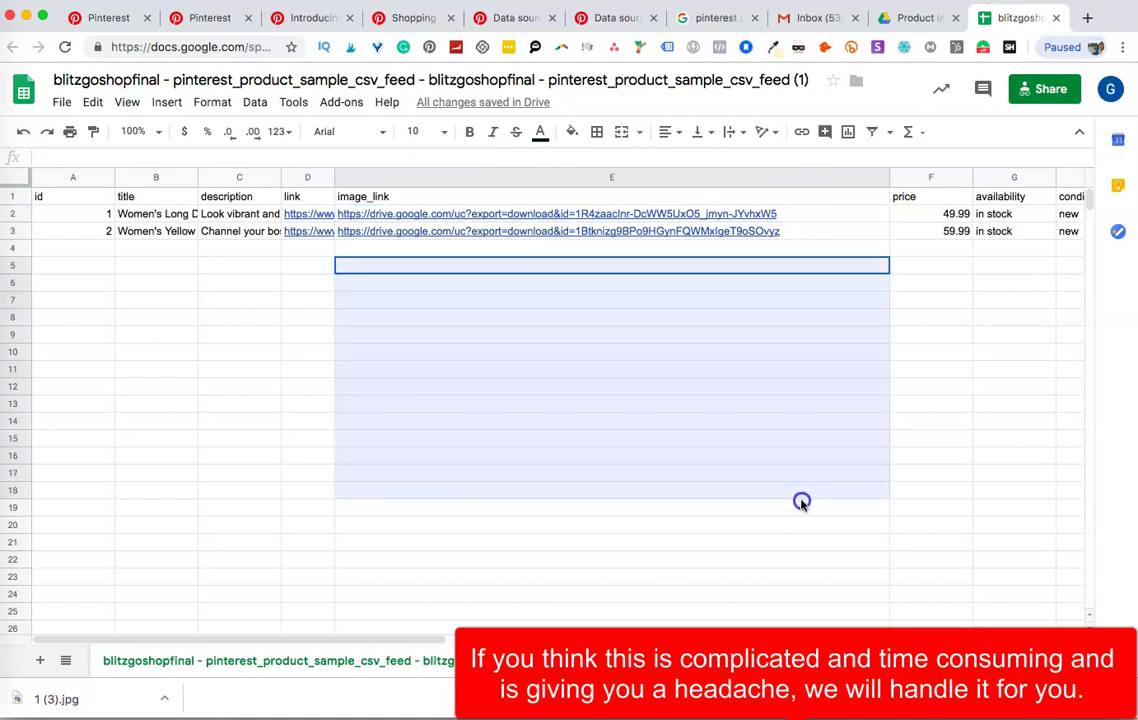
left_click(64, 103)
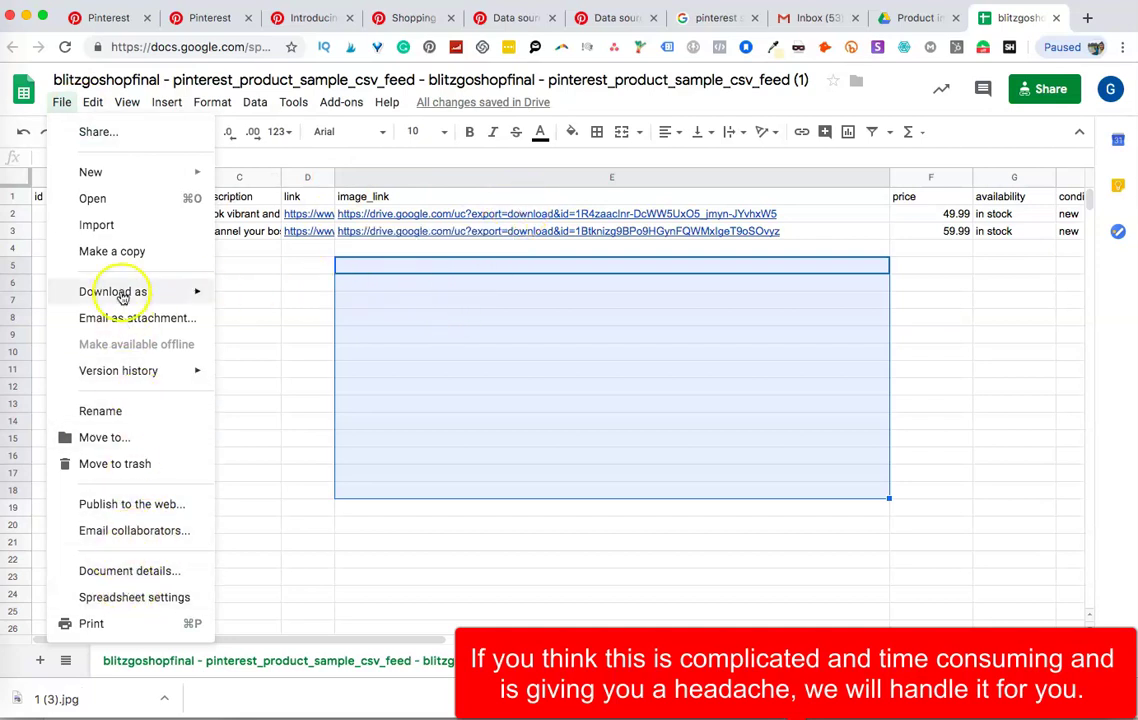
mouse_move(137, 294)
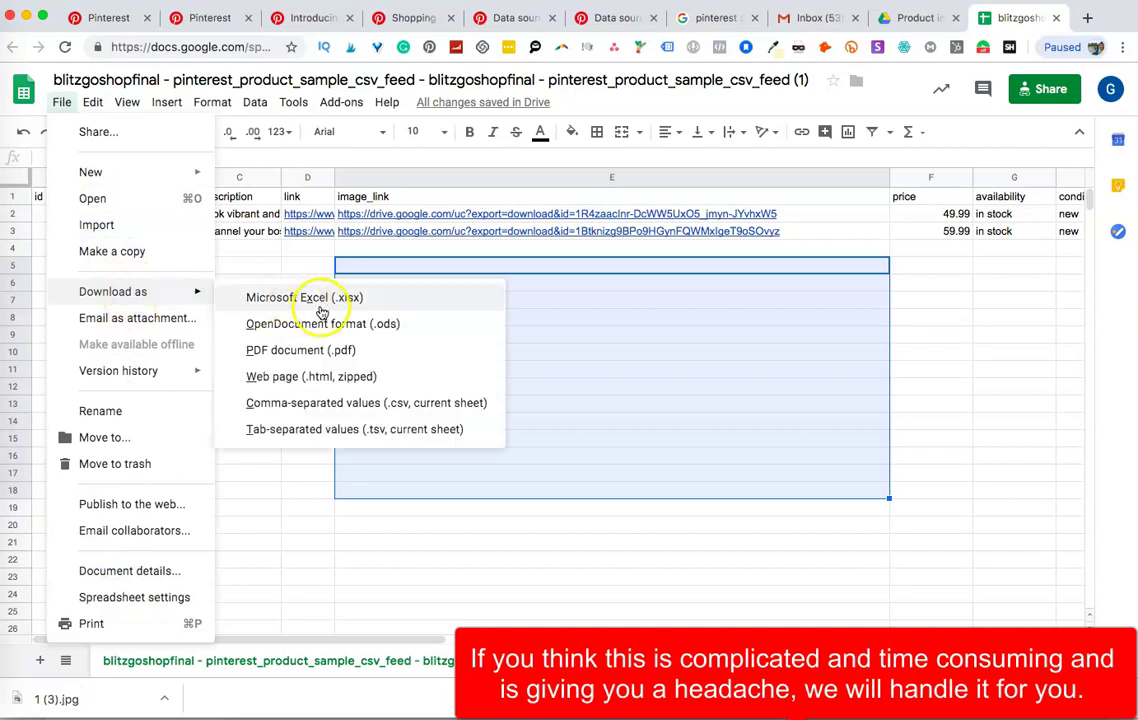
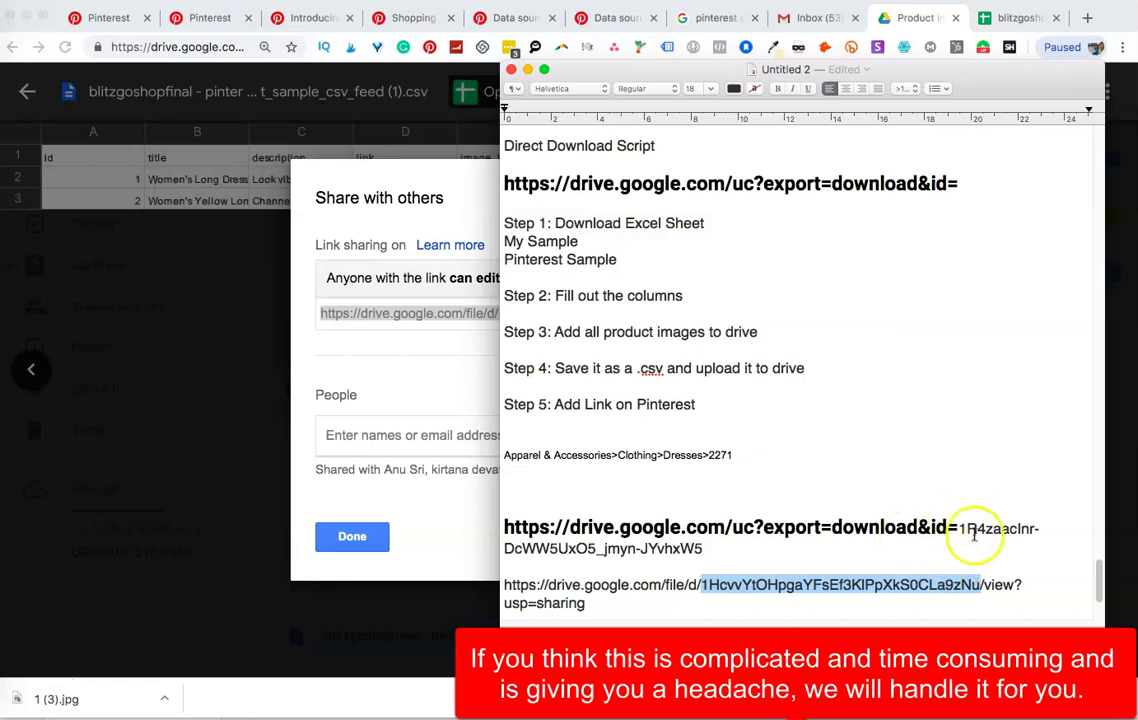
Replace the old ID after 'id=' with the shared CSV's file ID and delete the leftover sharing link.
left_click_drag(960, 529, 991, 557)
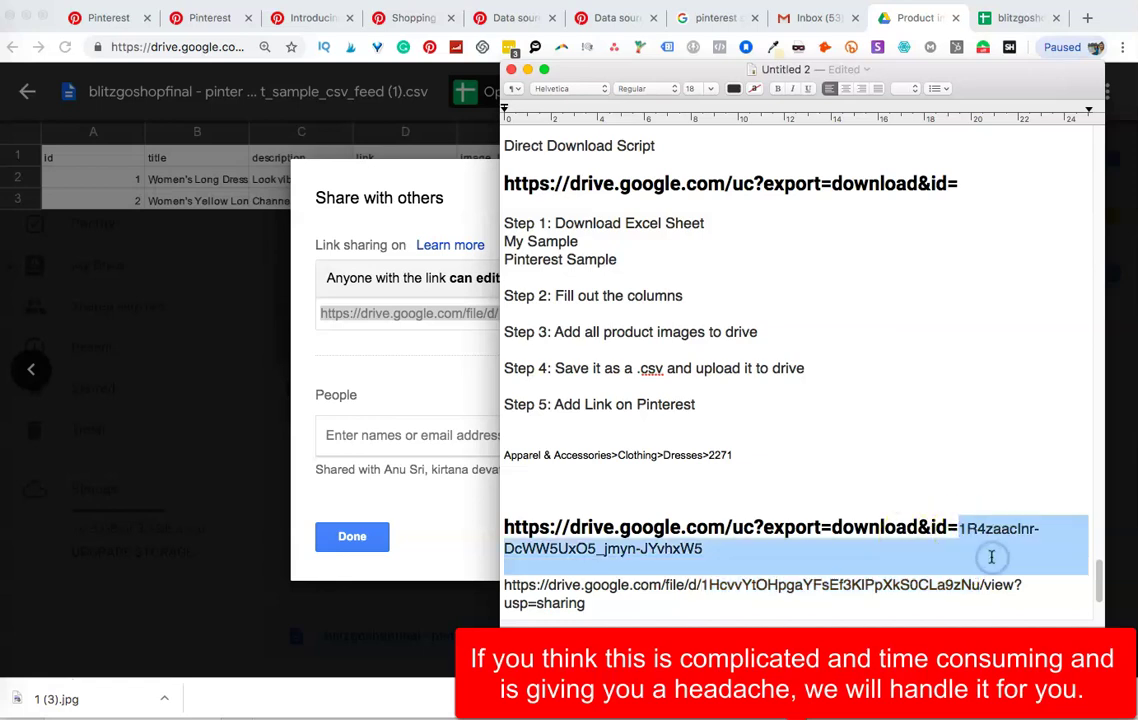
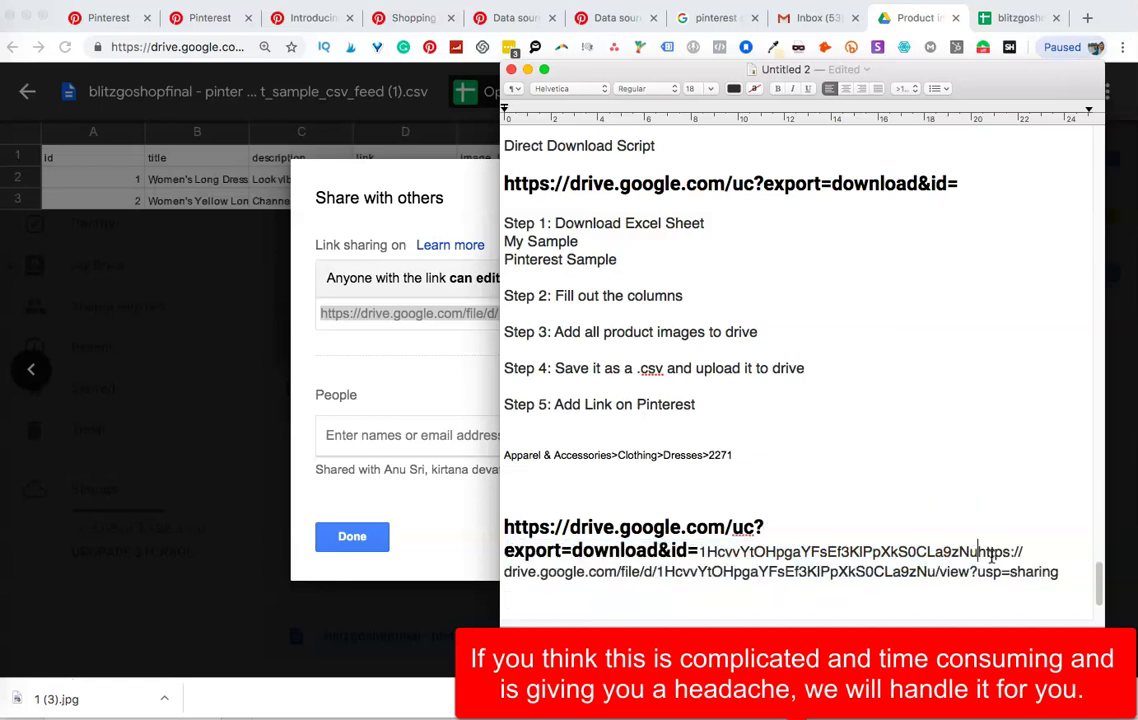
key("shift+super+Down")
key("BackSpace")
left_click(907, 540)
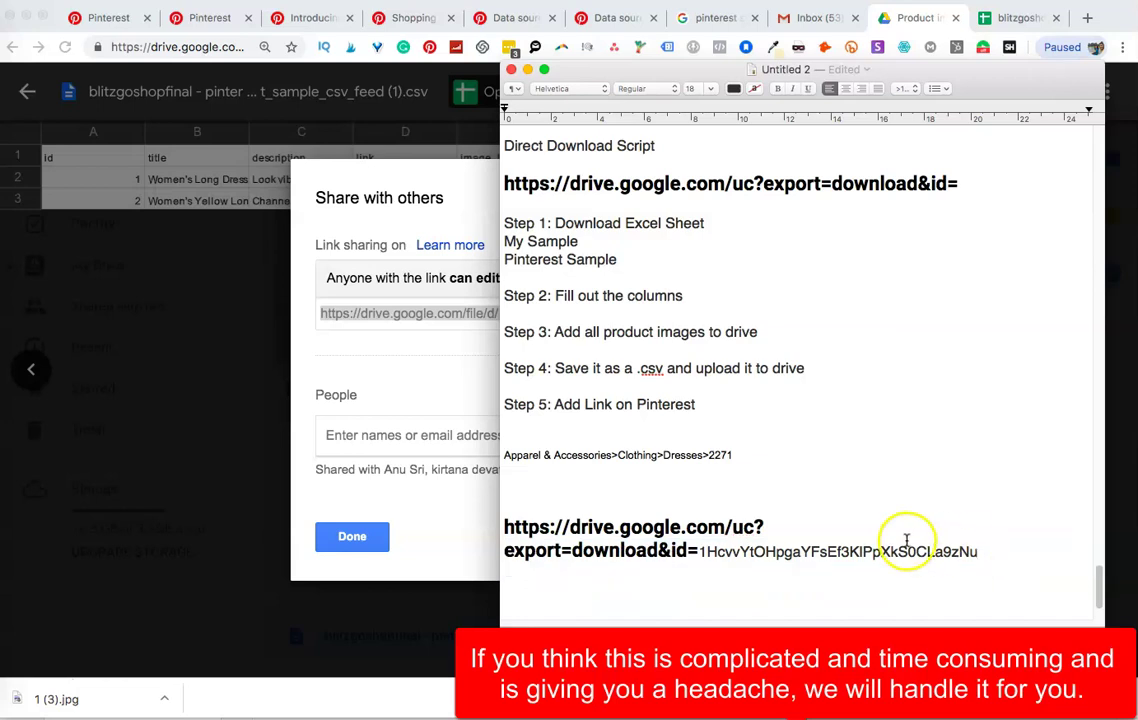
left_click_drag(986, 554, 503, 511)
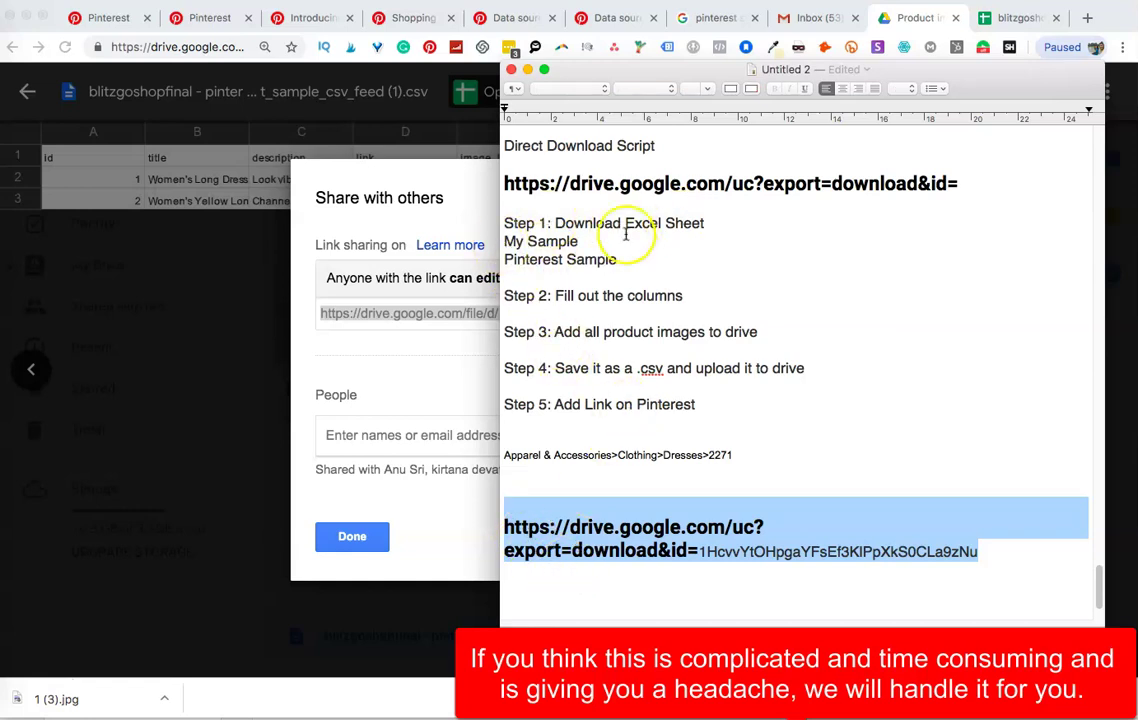
Highlight the My Sample and Pinterest Sample lines and the Step 2 and Step 3 instructions in the notes.
left_click_drag(579, 241, 506, 240)
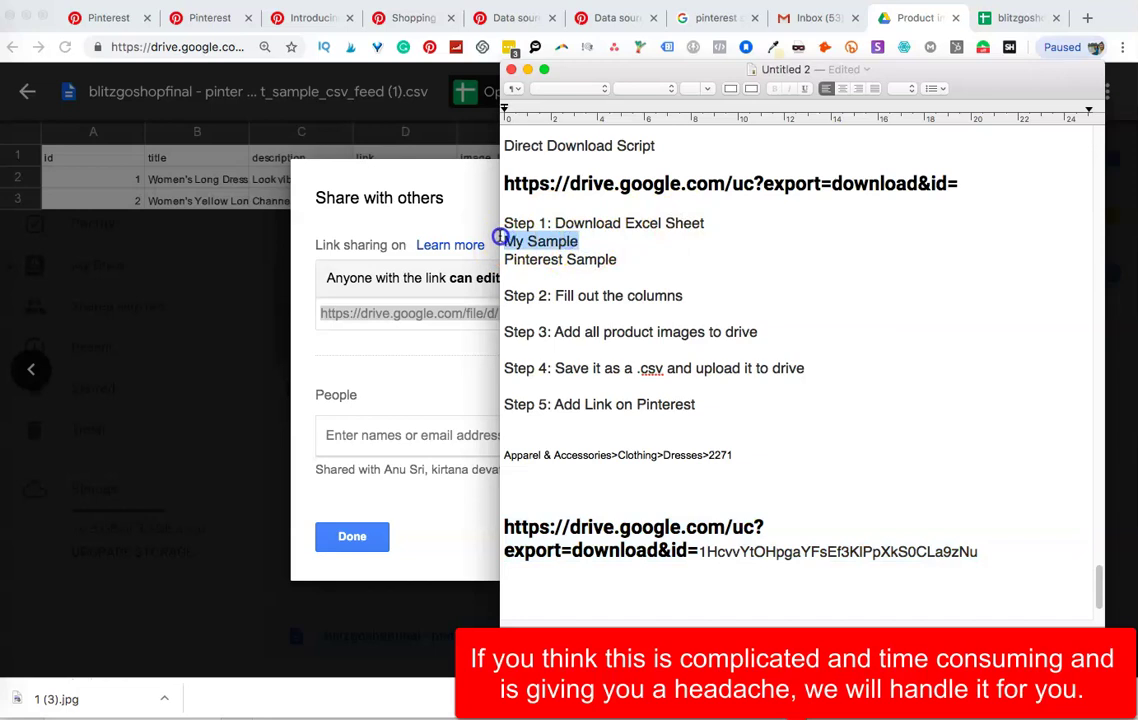
left_click_drag(617, 260, 506, 259)
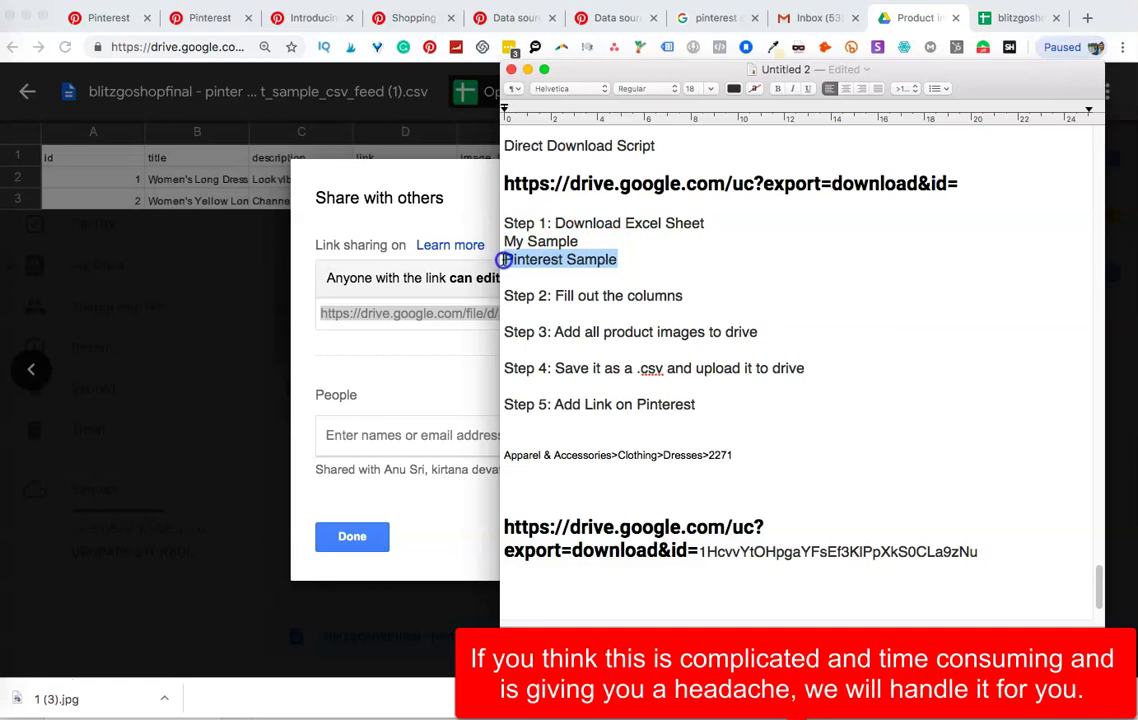
left_click_drag(555, 295, 688, 294)
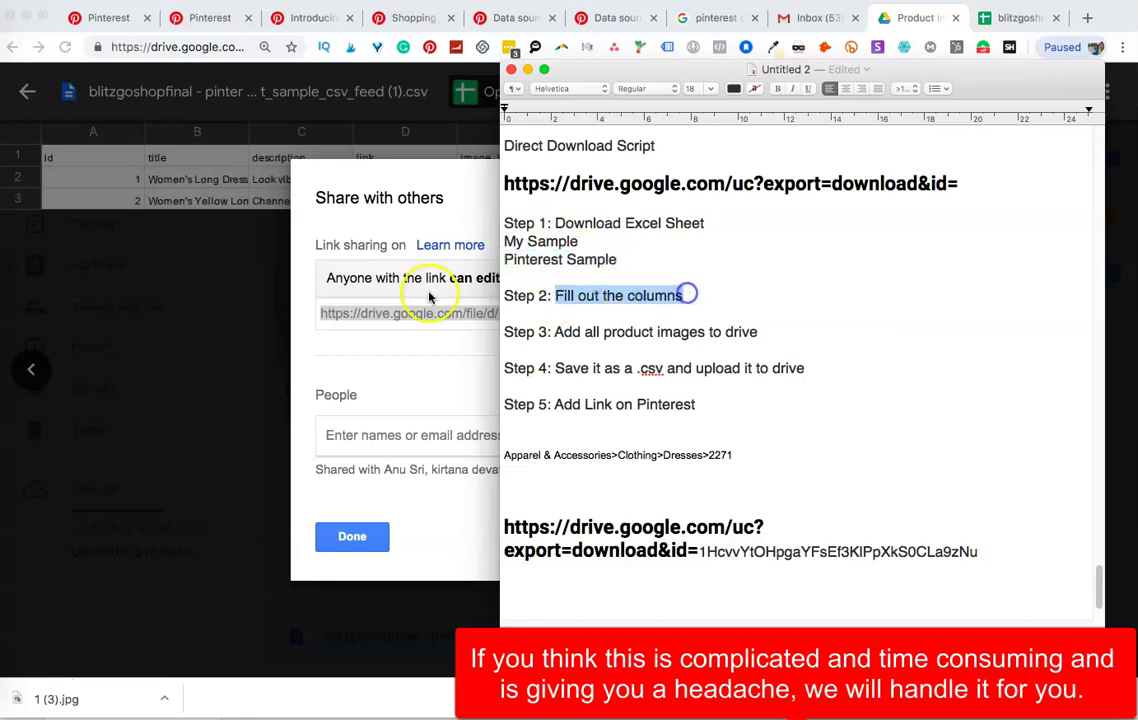
left_click(554, 331)
left_click_drag(554, 331, 759, 333)
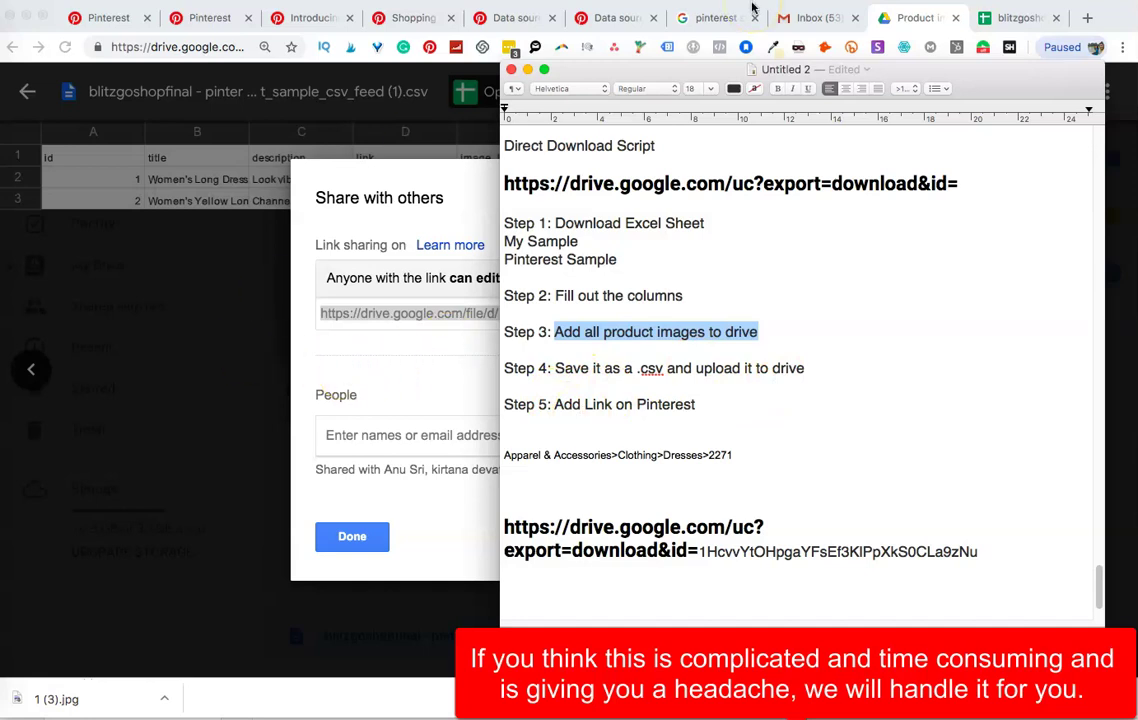
Download the product feed spreadsheet as a comma-separated values (CSV) file.
left_click(1010, 27)
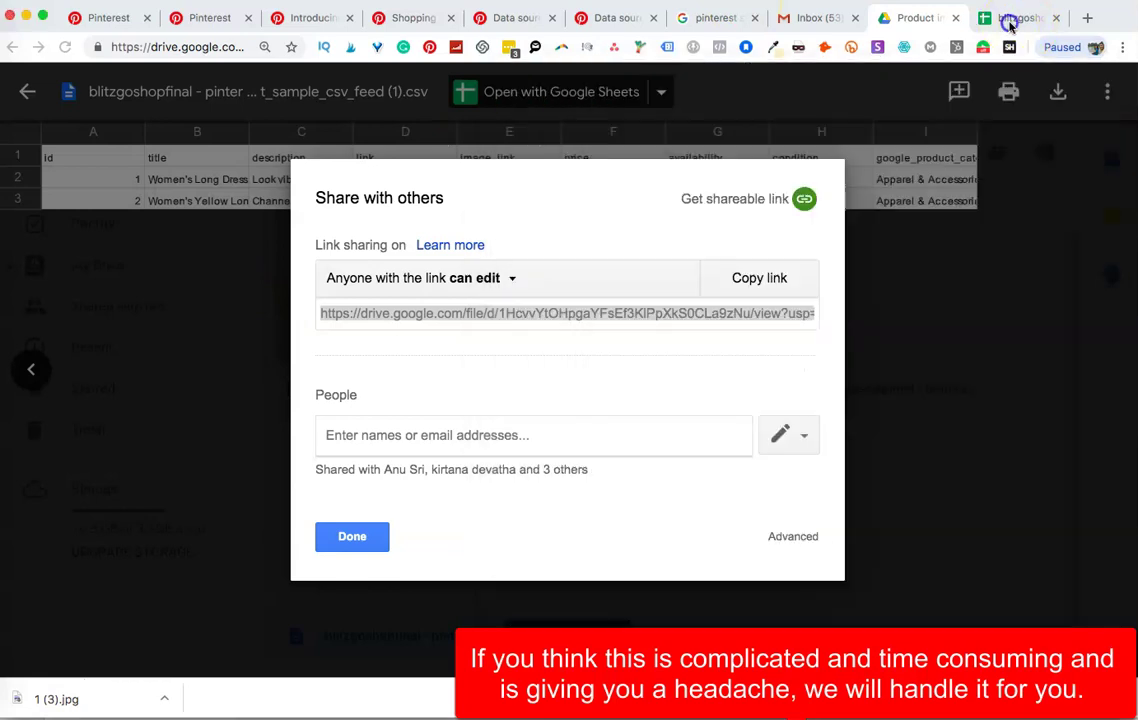
left_click(1009, 22)
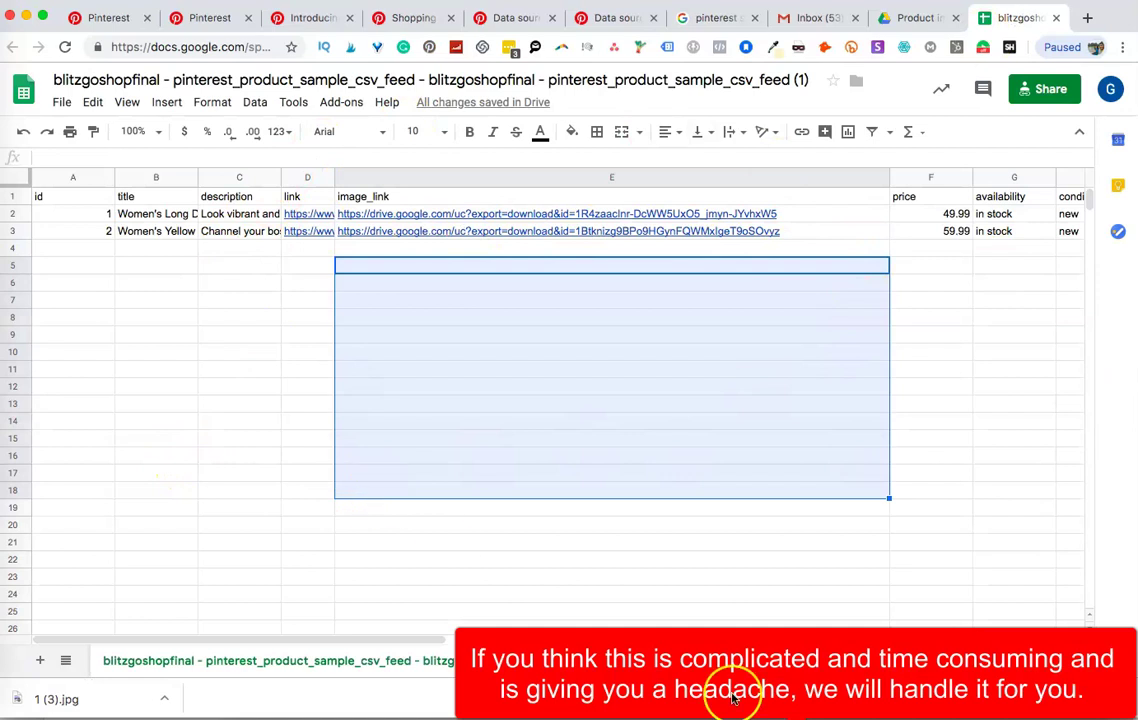
left_click(61, 102)
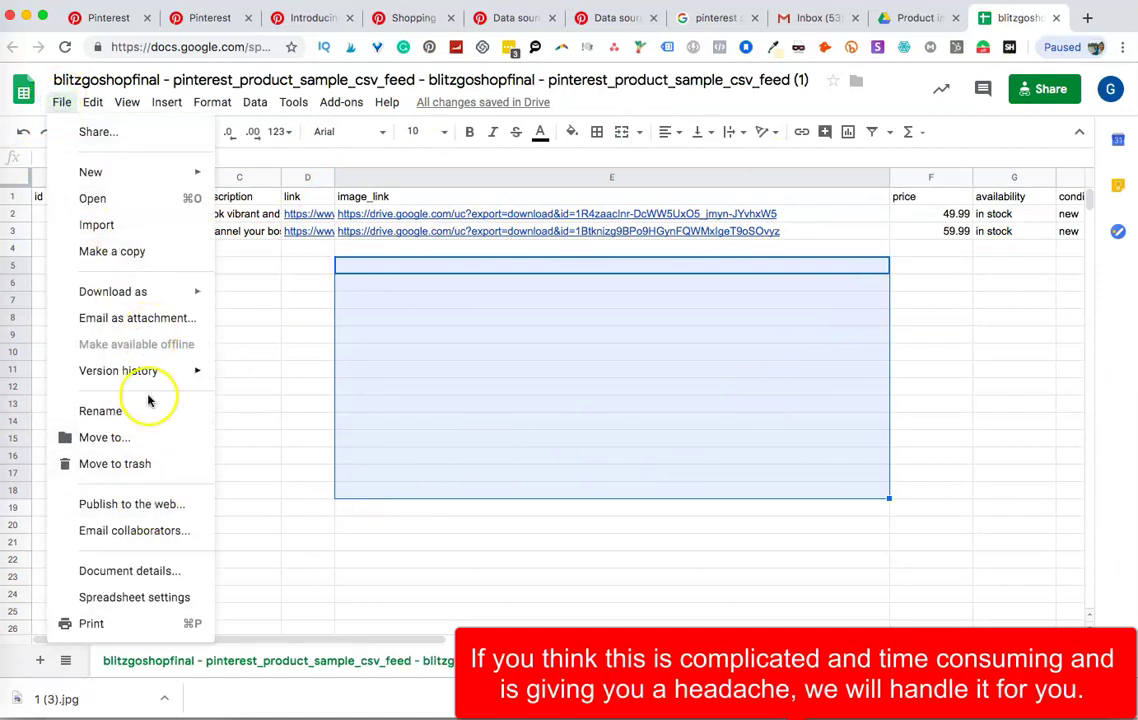
mouse_move(155, 291)
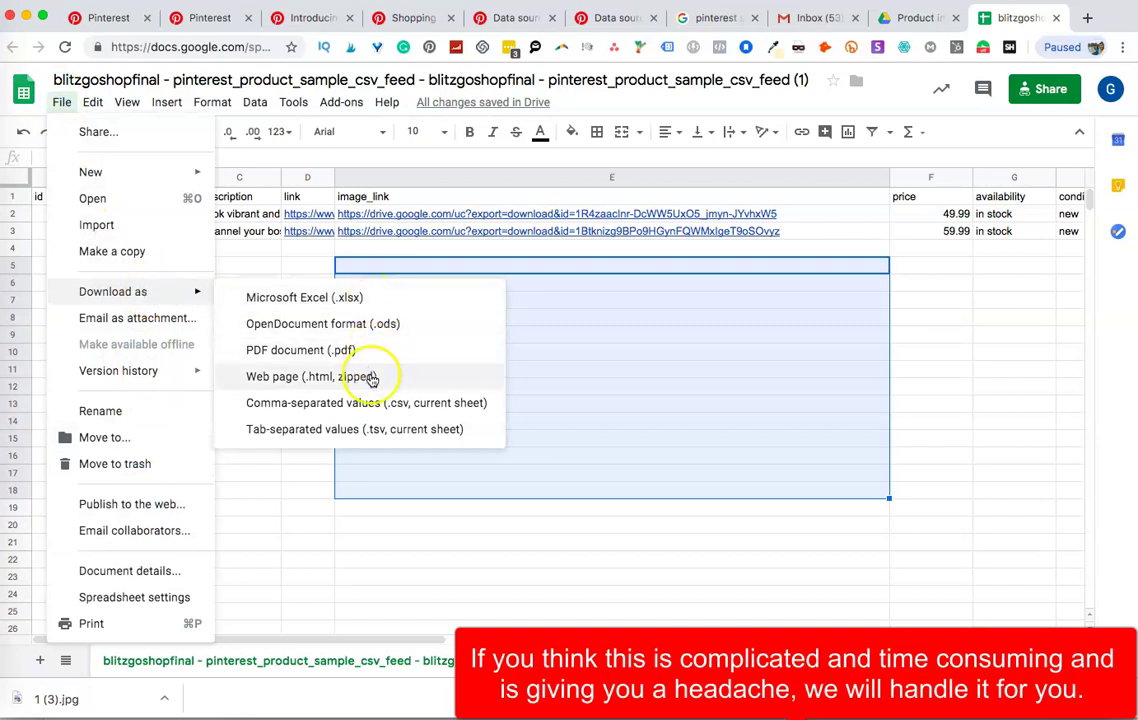
left_click(380, 402)
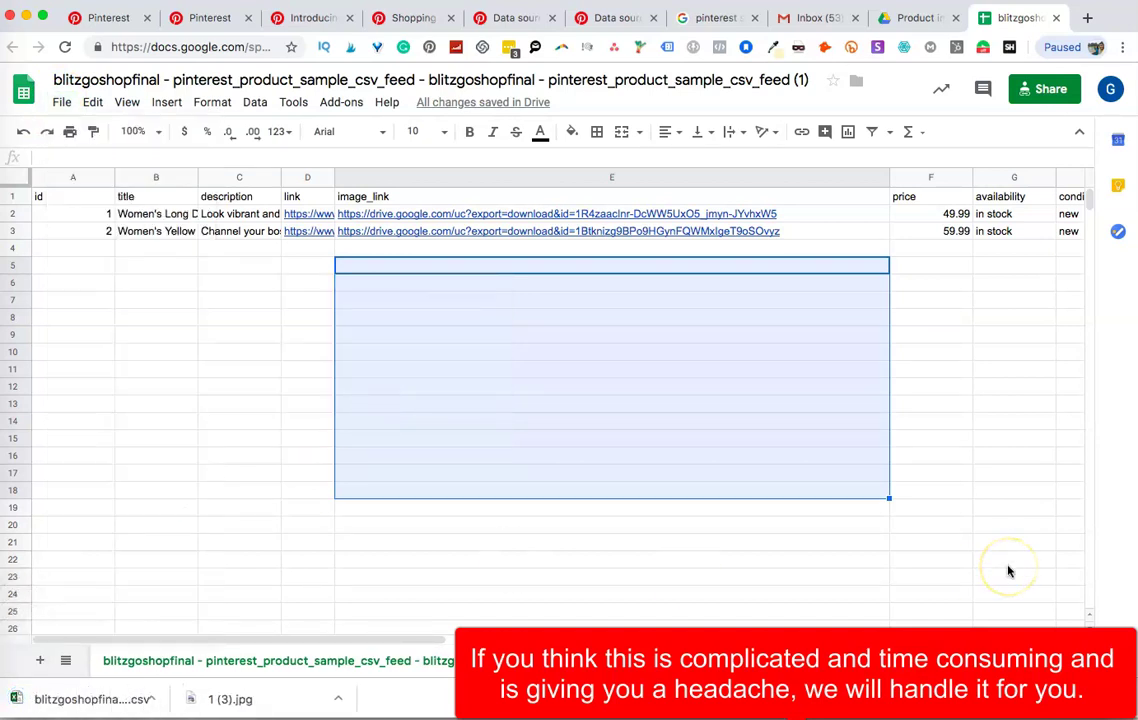
Close the Drive file's sharing settings and return to the product folder view.
left_click(907, 24)
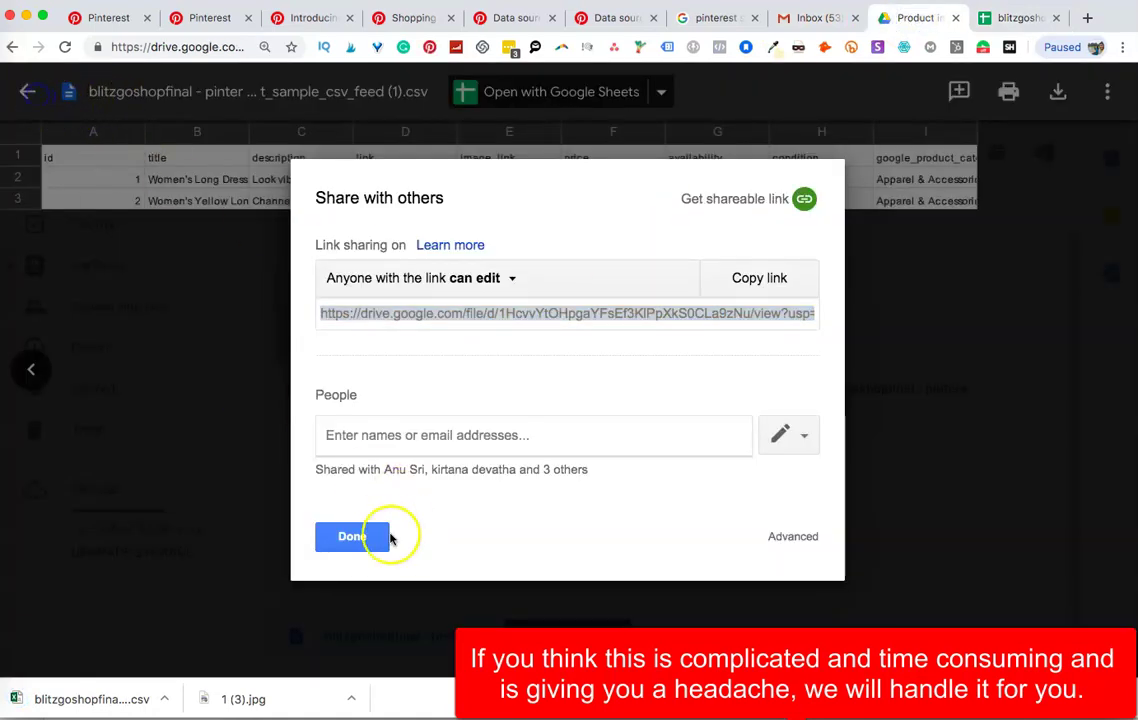
left_click(388, 538)
left_click(27, 90)
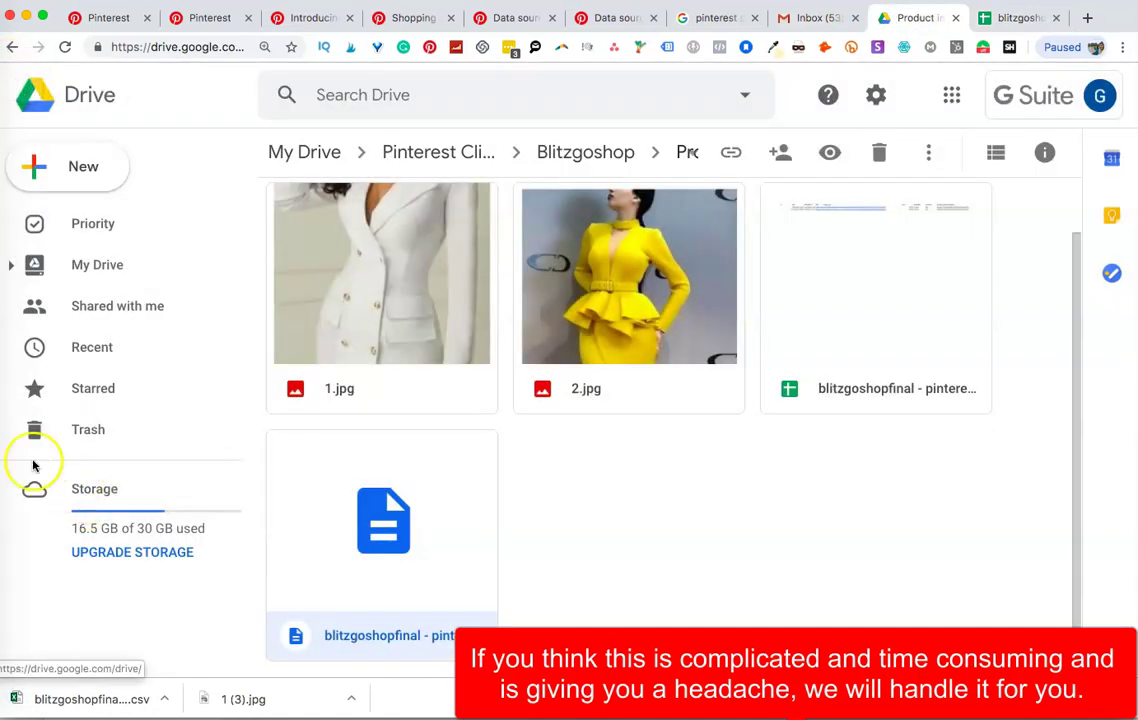
Preview the uploaded CSV feed in Drive and select its anyone-with-the-link sharing link.
left_click(124, 701)
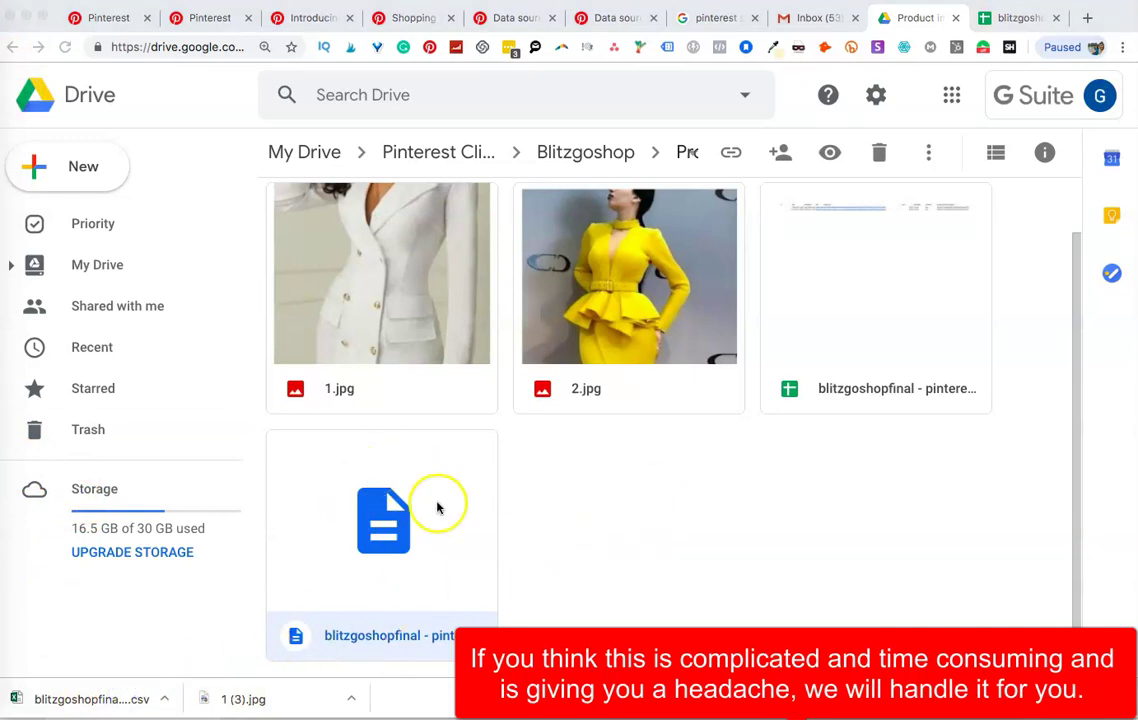
left_click(423, 554)
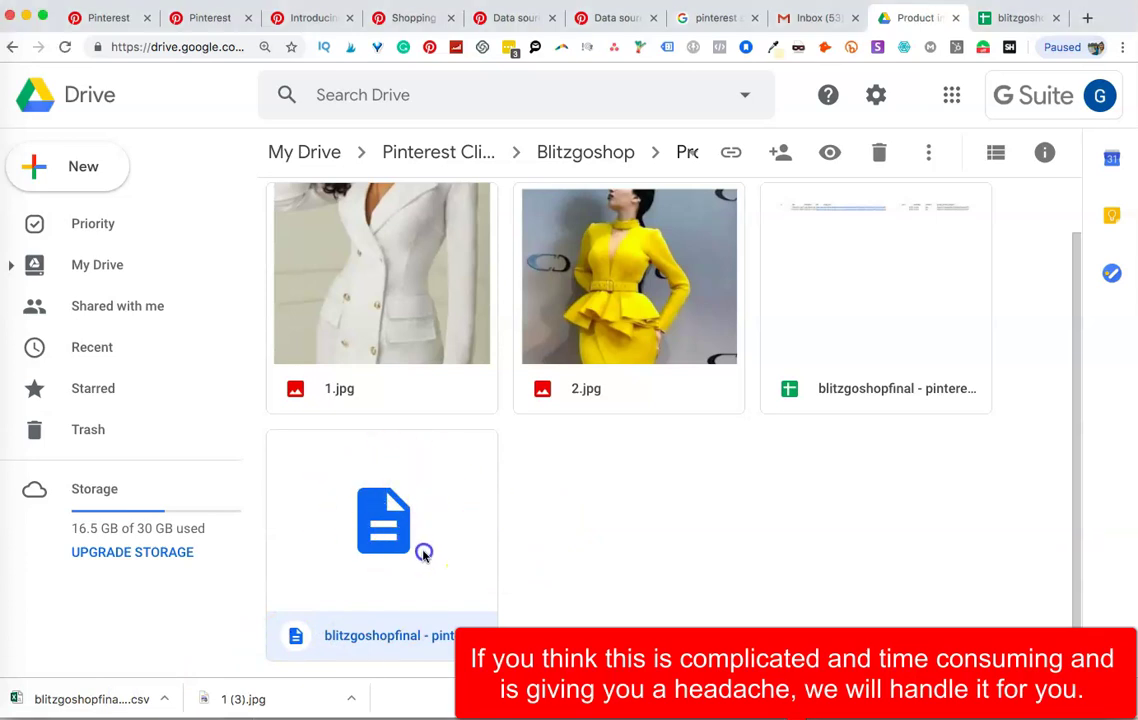
double_click(411, 562)
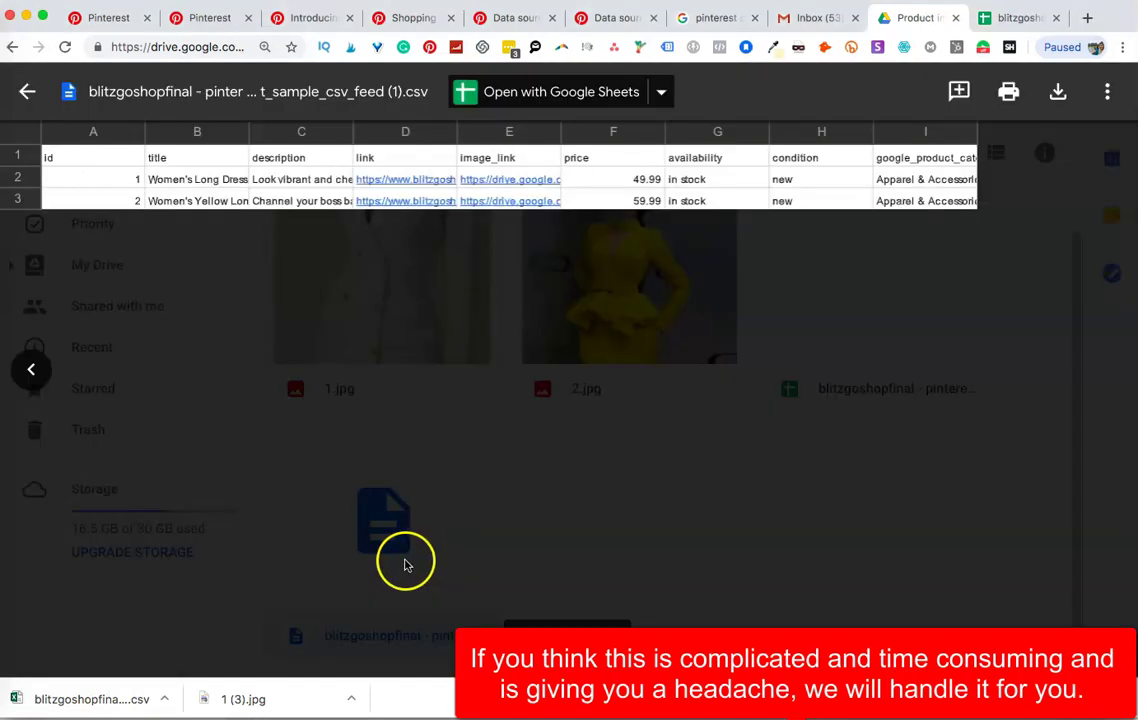
left_click(1107, 91)
left_click(948, 145)
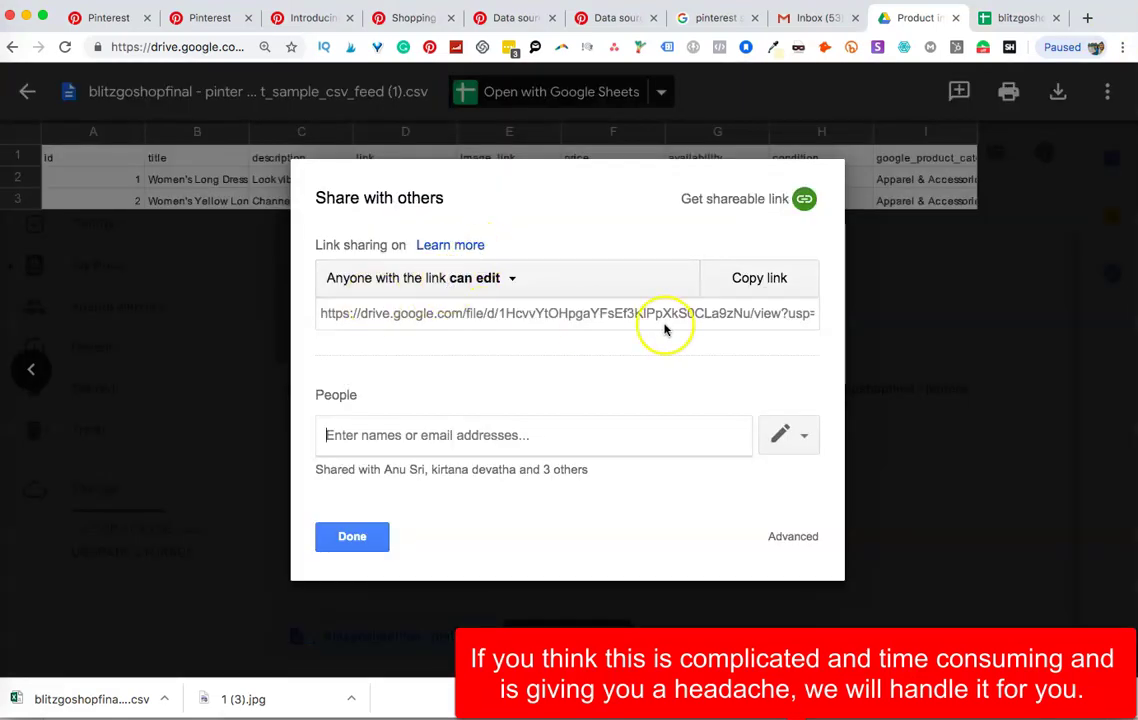
left_click_drag(322, 313, 745, 313)
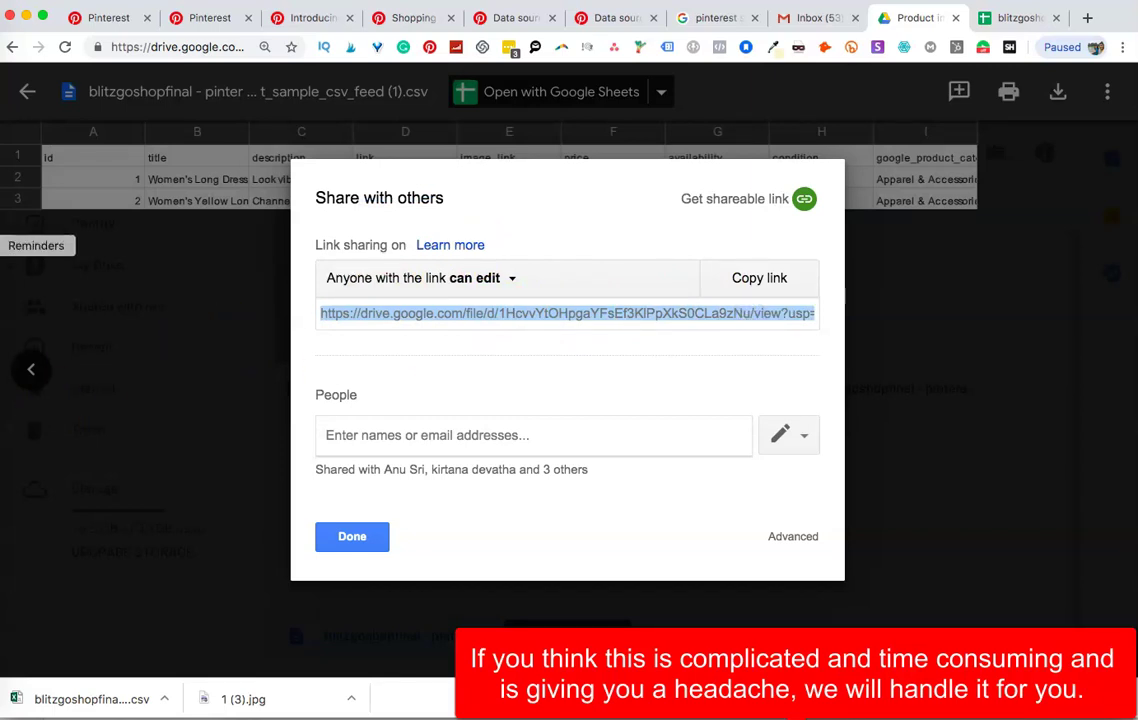
Compare the direct-download link in the TextEdit notes with the Drive sharing settings.
left_click(15, 166)
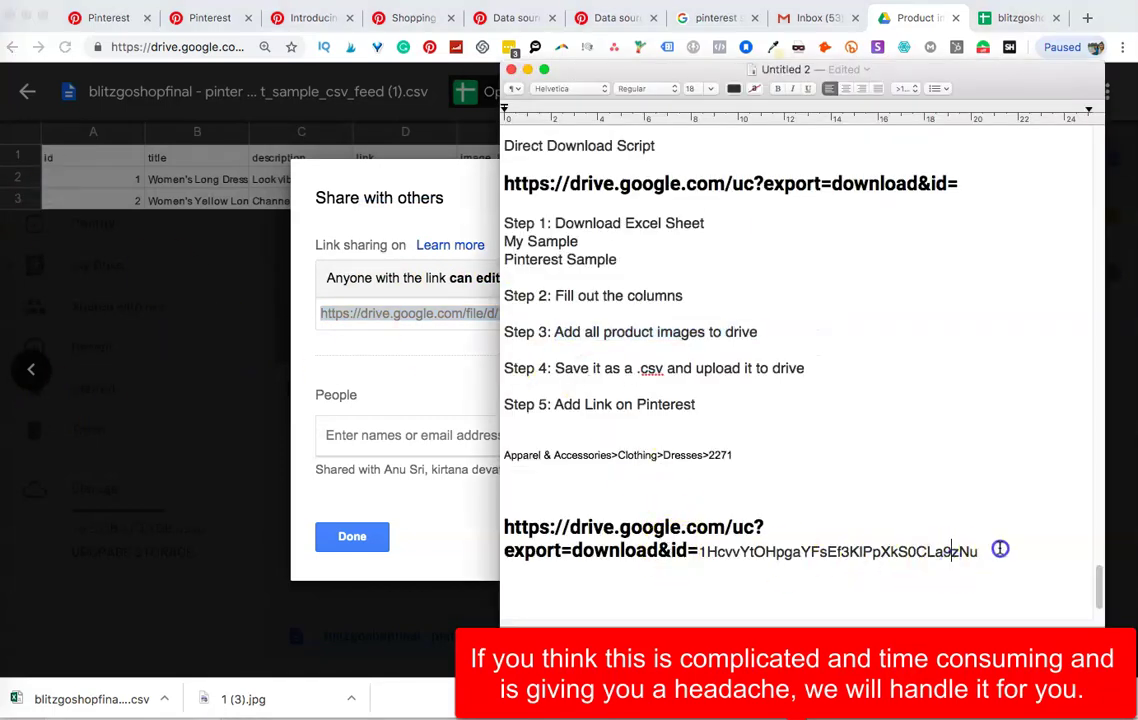
left_click_drag(990, 551, 483, 496)
left_click(142, 370)
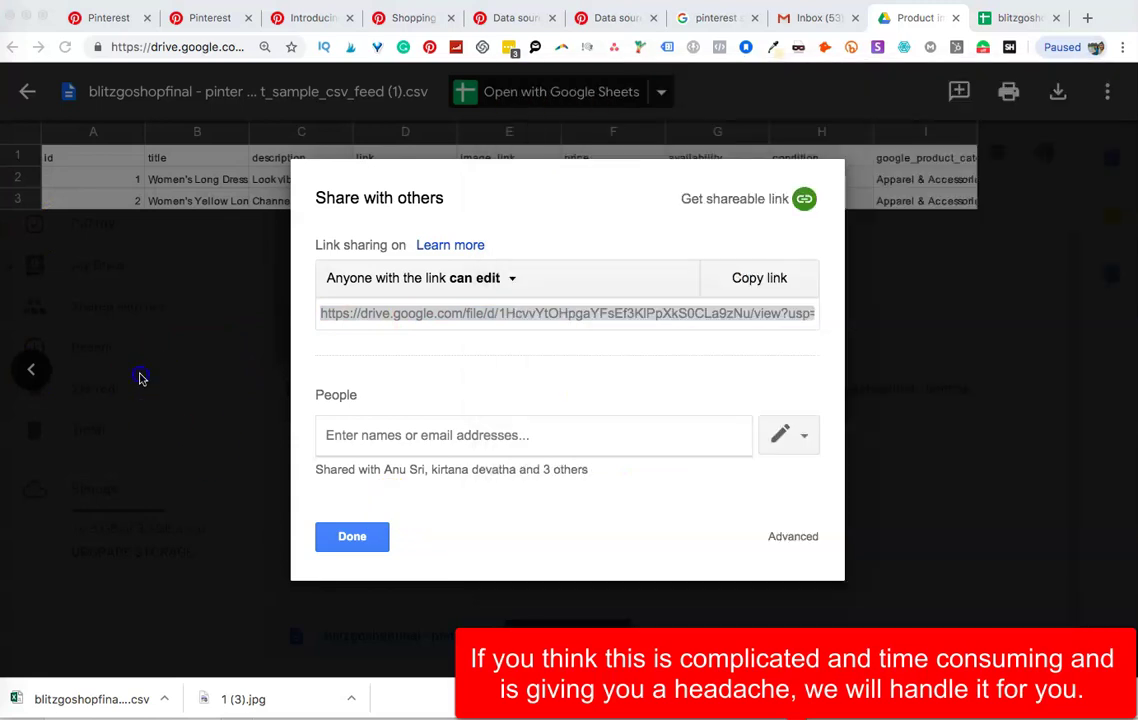
Go to the Pinterest Catalogs page through the ads tools menu.
left_click(316, 18)
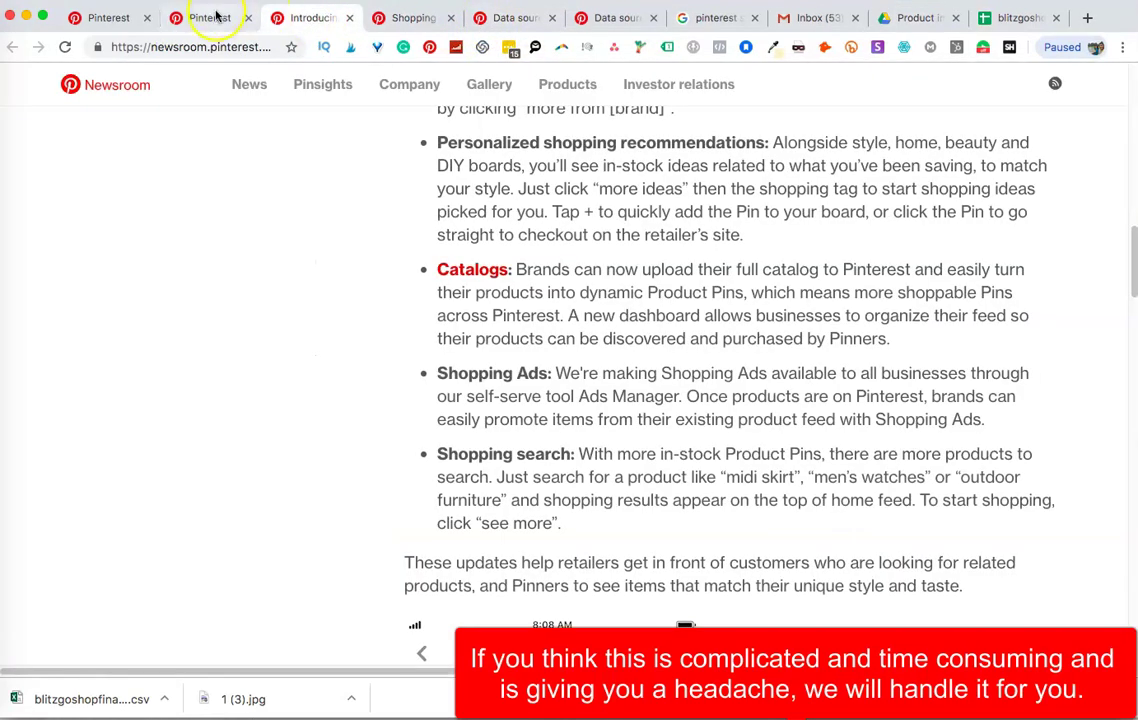
left_click(212, 18)
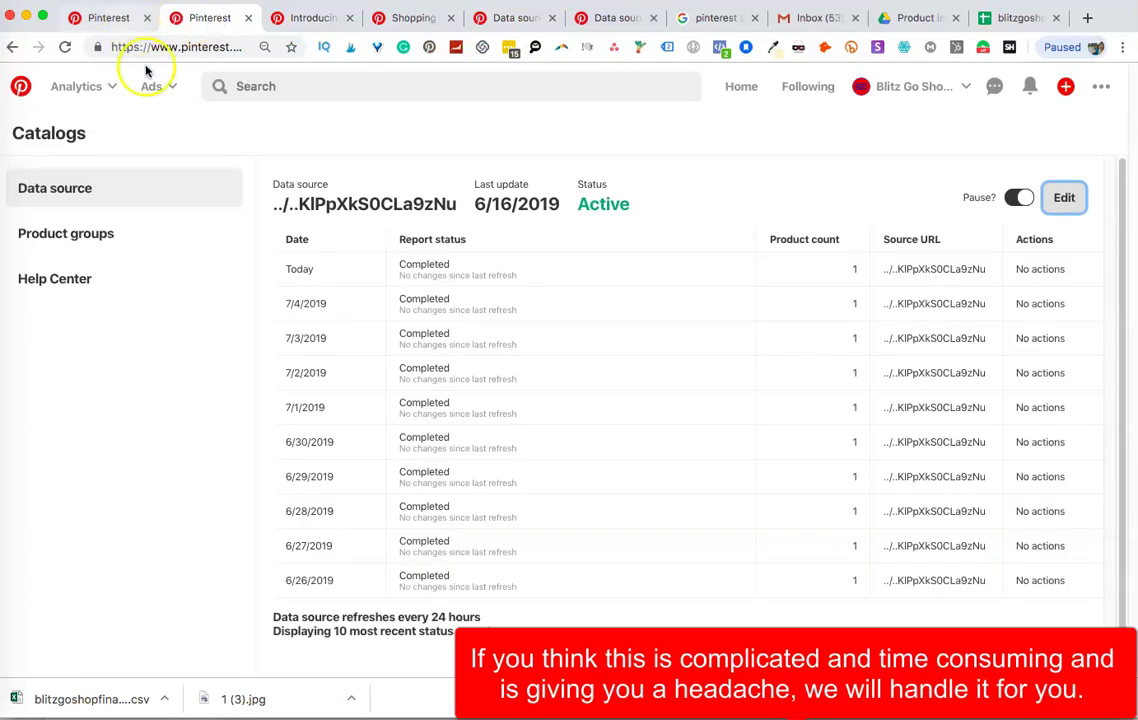
left_click(167, 88)
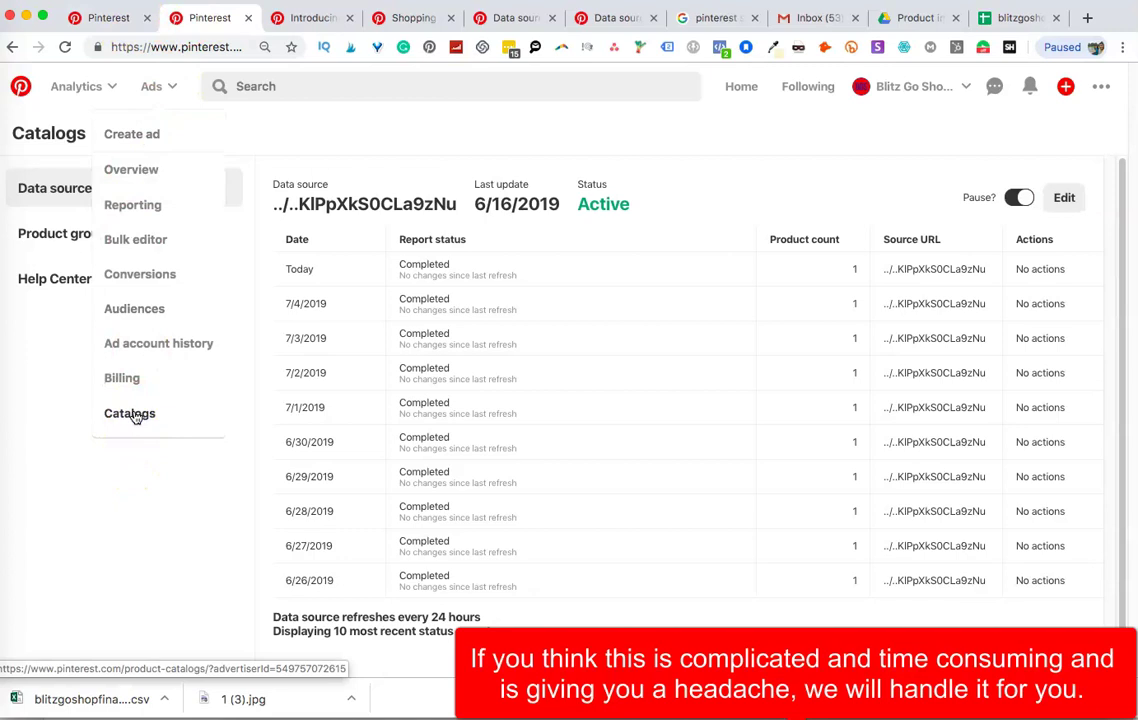
left_click(136, 416)
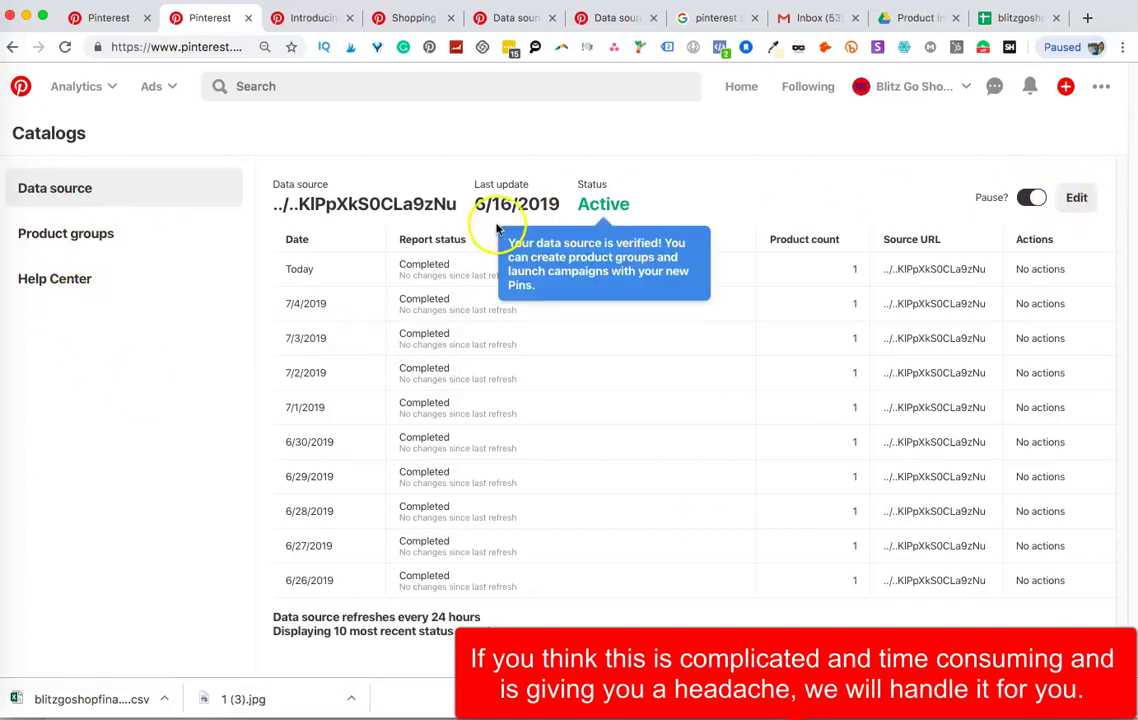
Review the catalog's data source URL in the edit form, then close it without submitting.
left_click(1076, 197)
left_click_drag(491, 358, 780, 356)
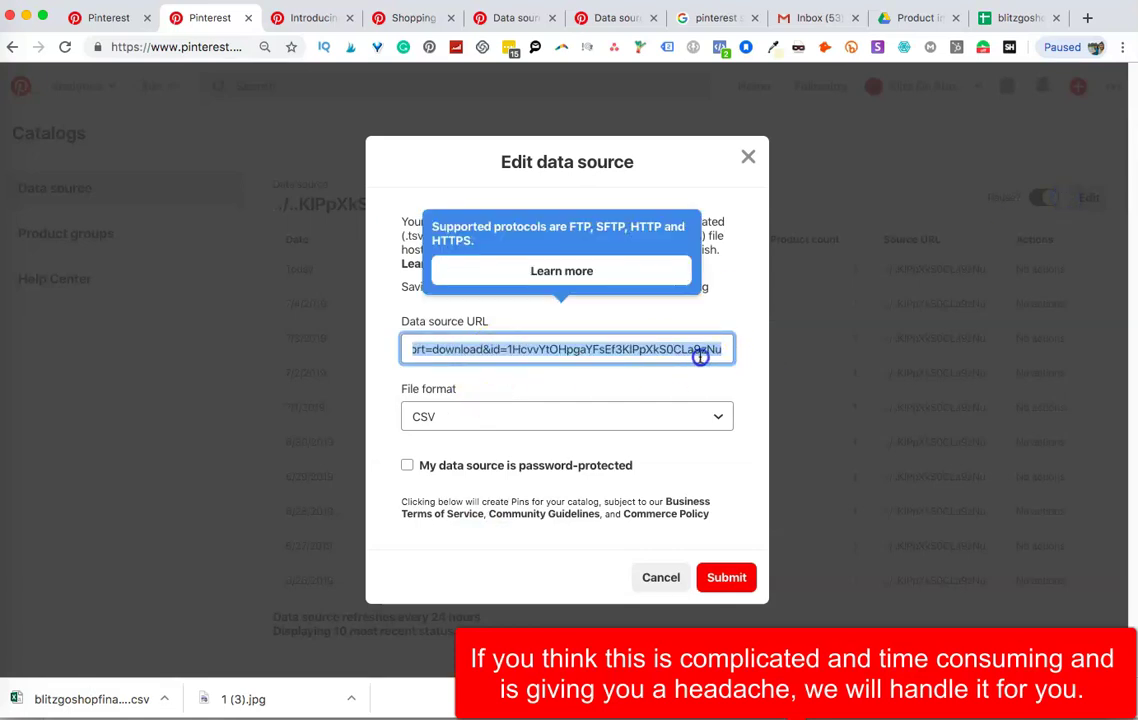
left_click_drag(700, 356, 528, 349)
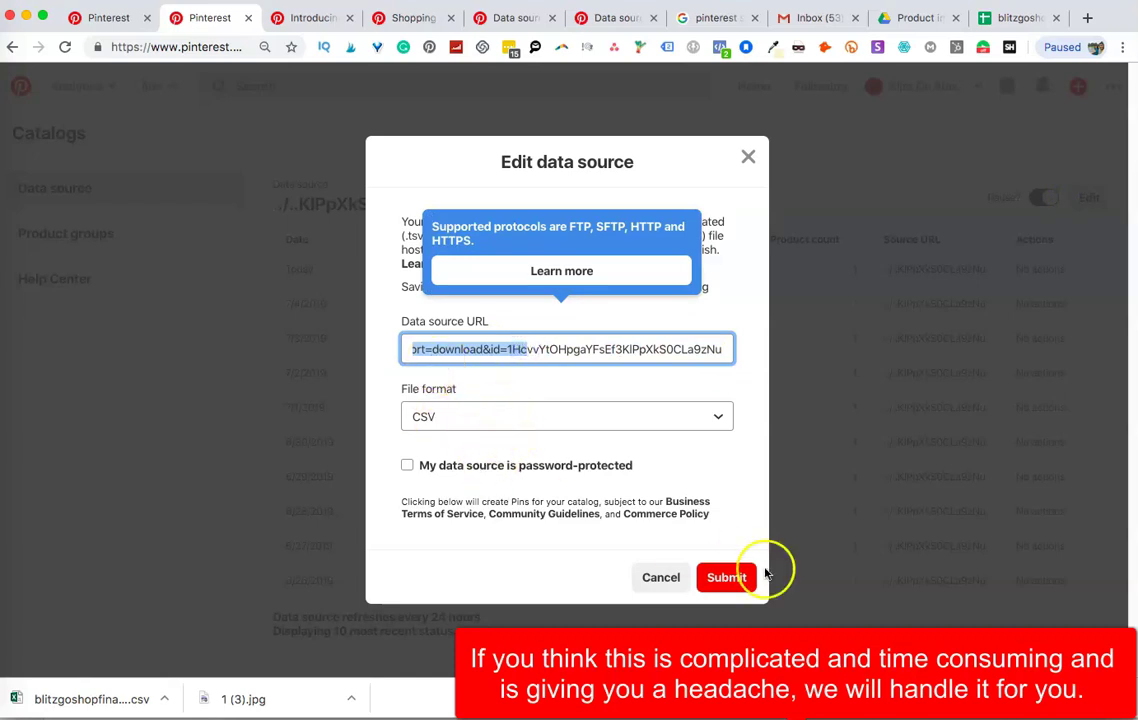
left_click(730, 309)
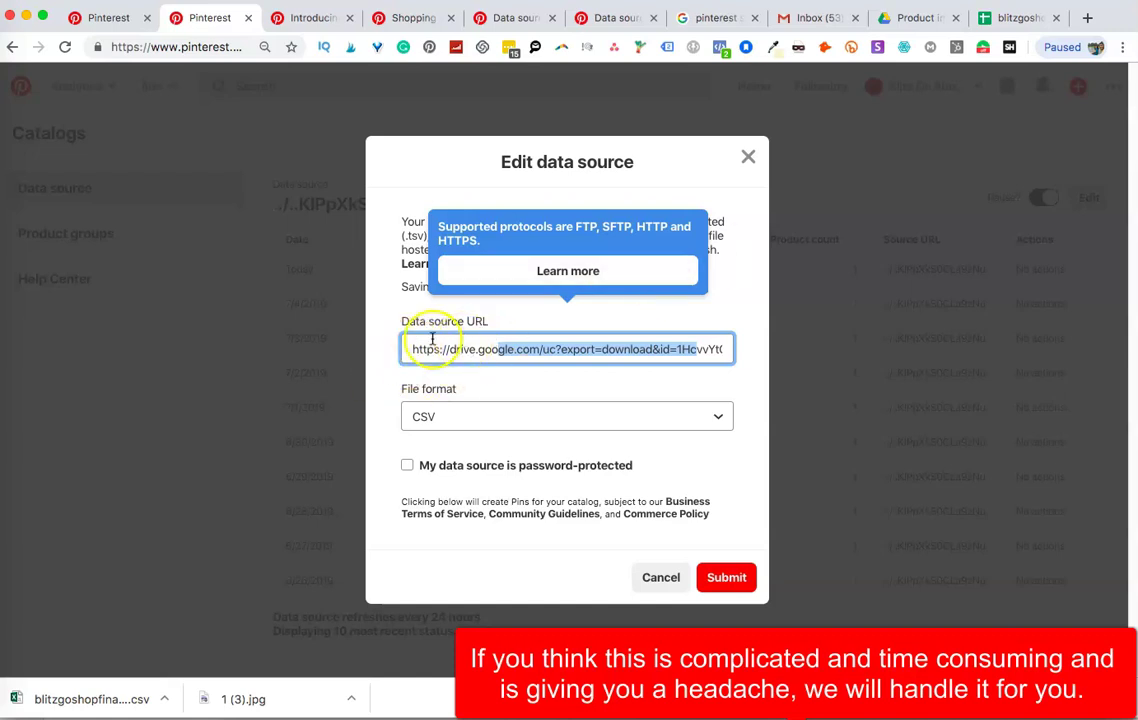
left_click_drag(530, 345, 519, 350)
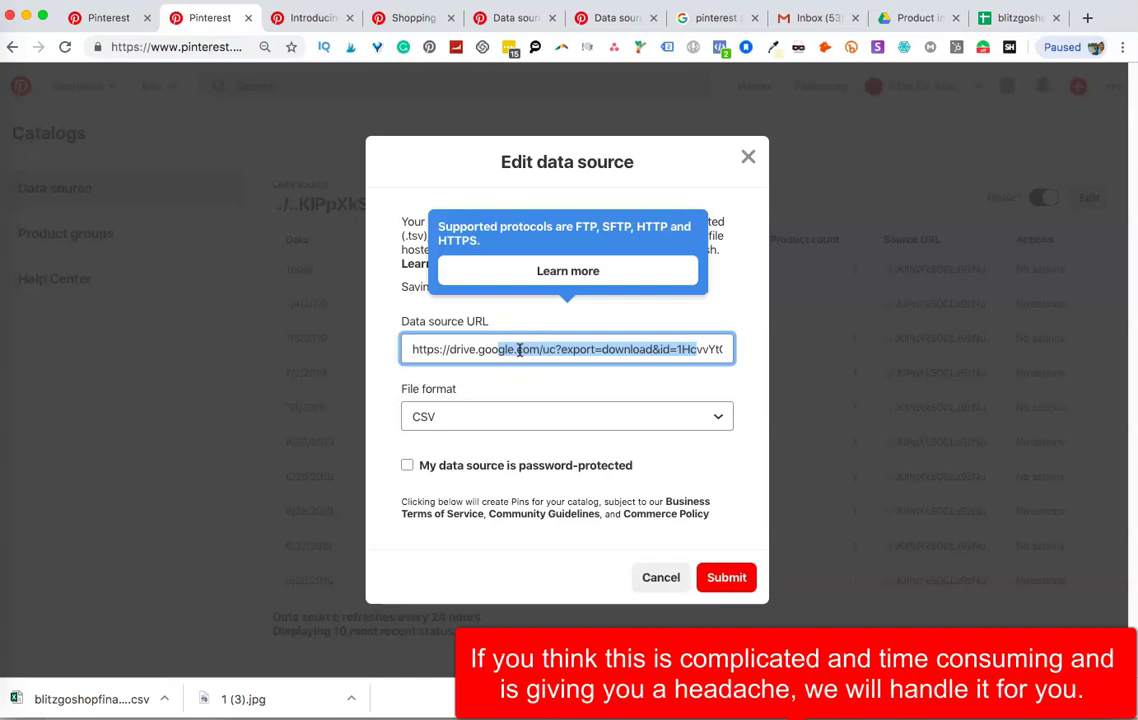
left_click(740, 190)
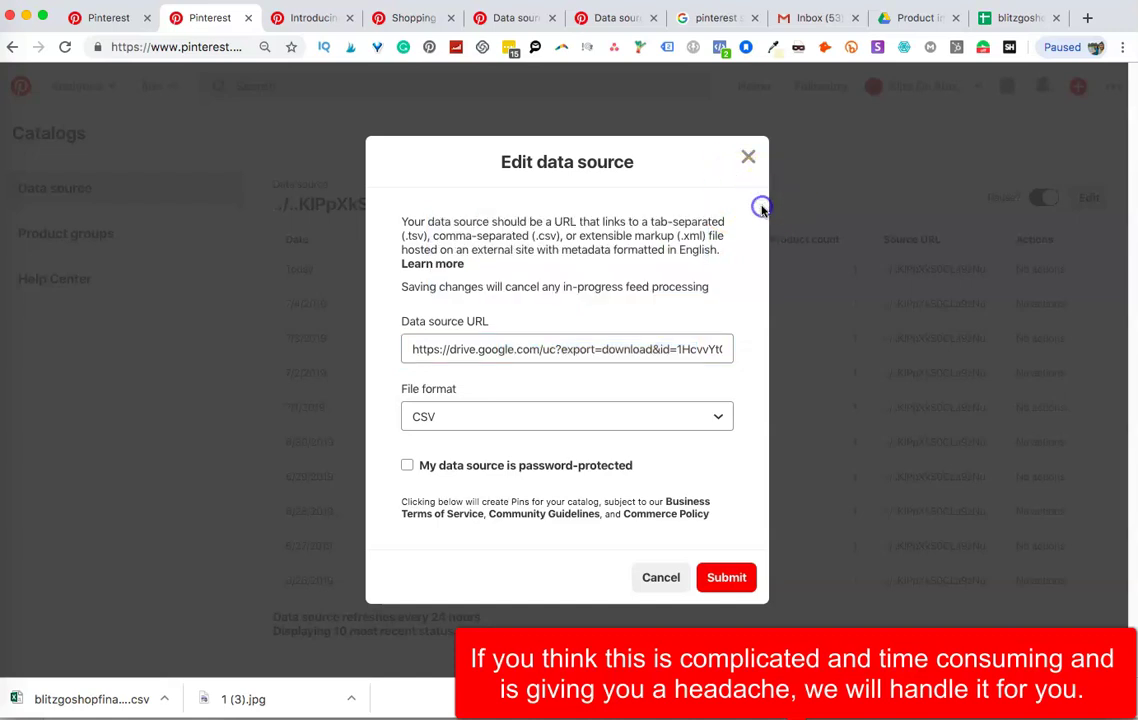
left_click(747, 157)
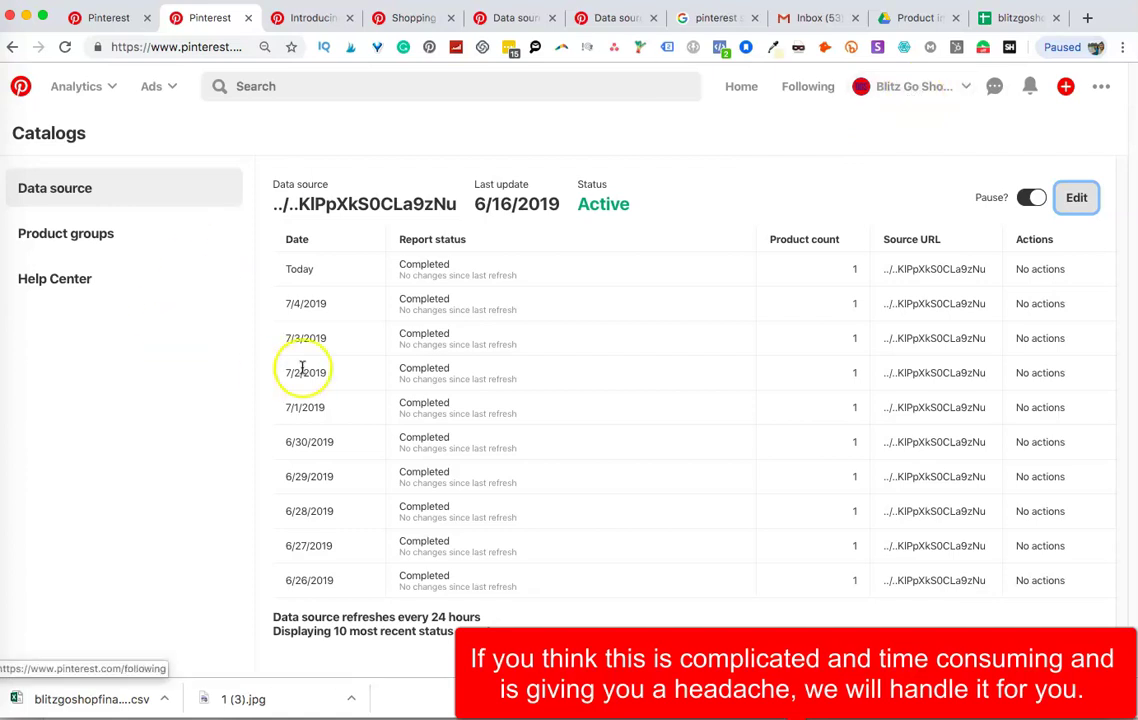
Open Product groups in Catalogs and start a new group for the Women's Long Dress Suit Blazer.
left_click(67, 233)
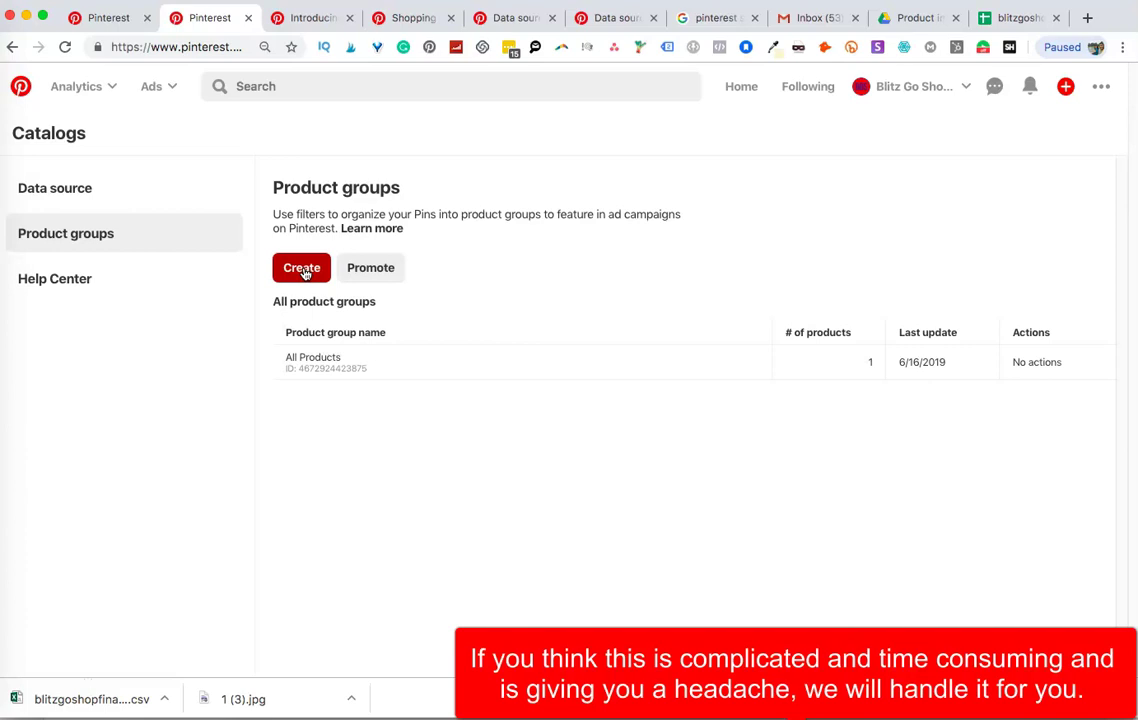
left_click(302, 268)
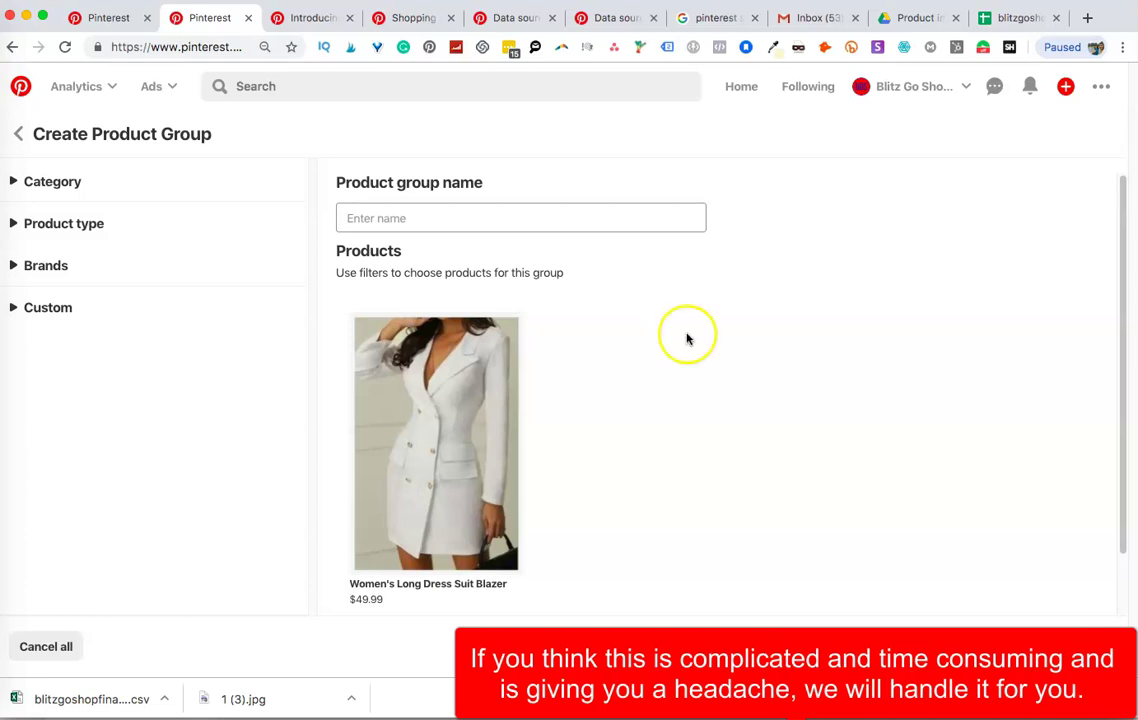
Start a new ad campaign with a Shopping catalogs objective and Clicks optimization, then go home.
left_click(158, 88)
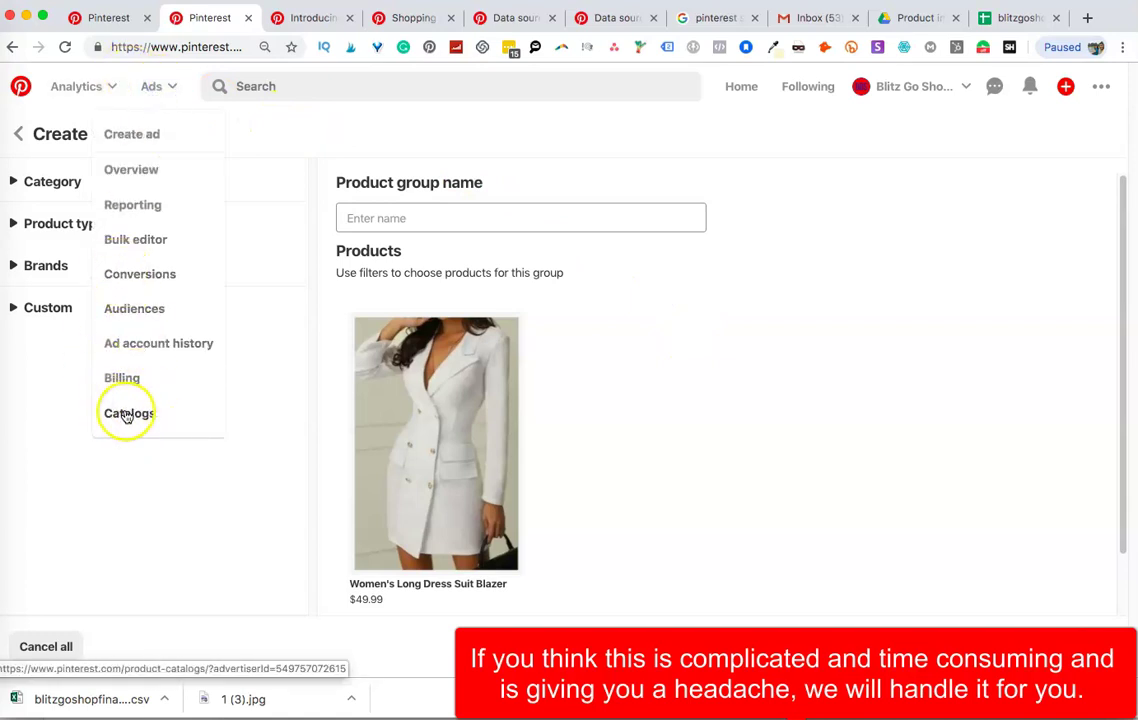
left_click(120, 174)
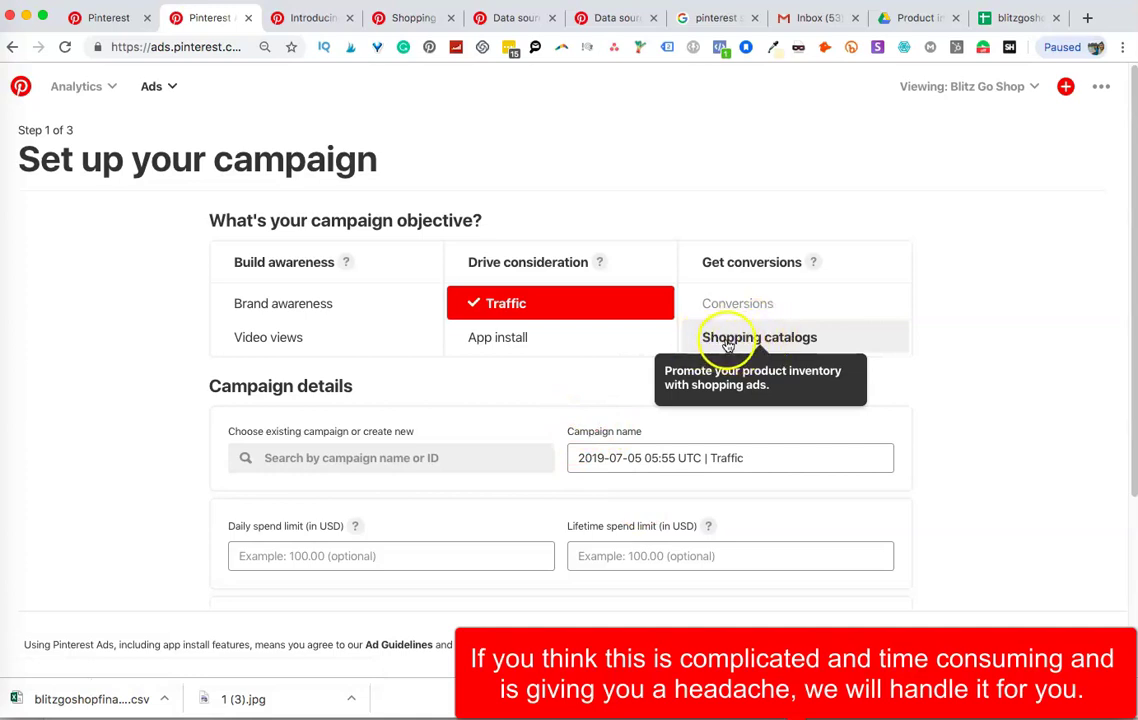
mouse_move(729, 305)
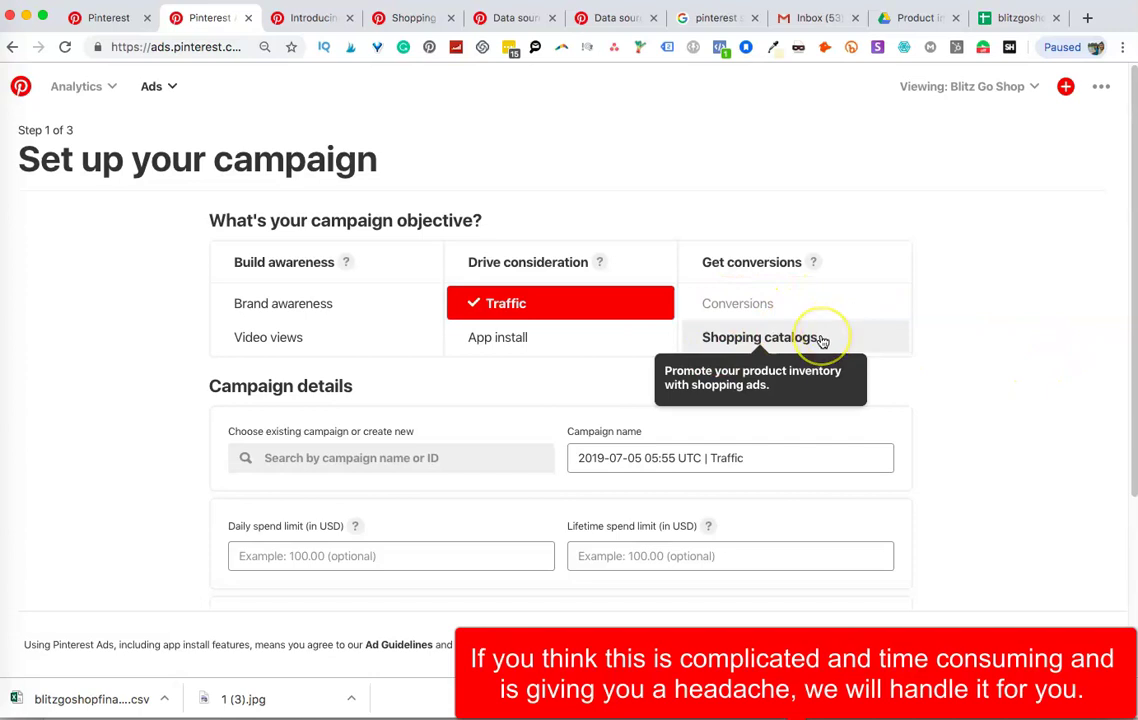
left_click(773, 339)
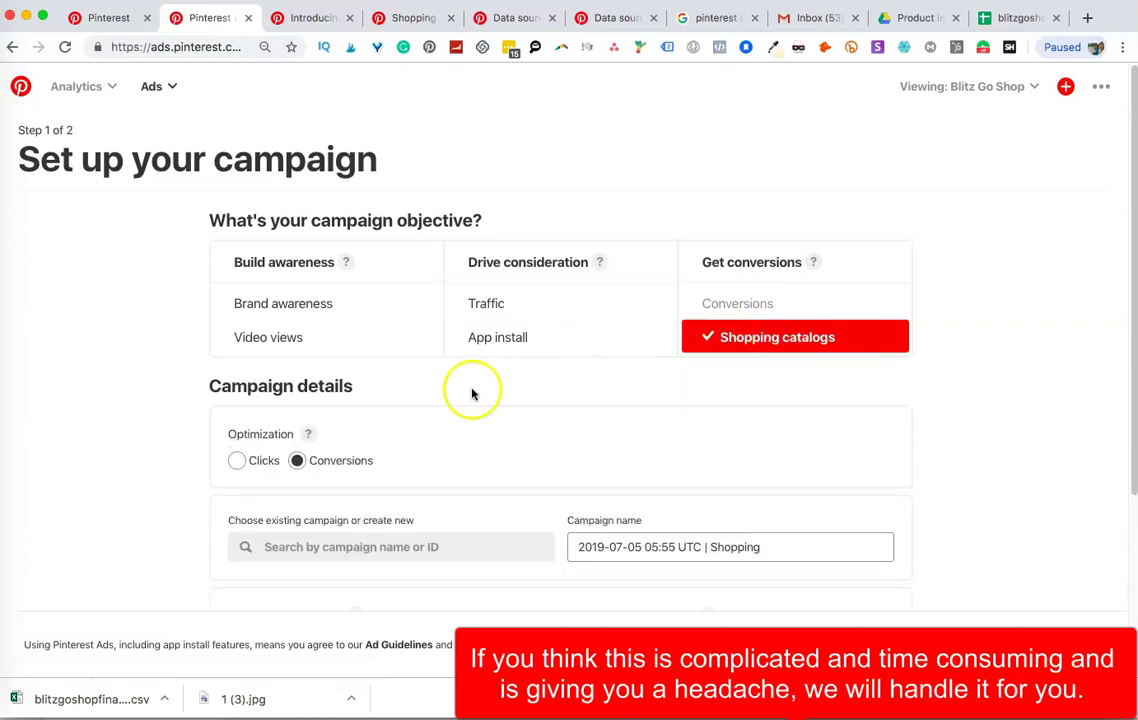
left_click(236, 460)
scroll(775, 479, "down", 1)
scroll(775, 479, "up", 1)
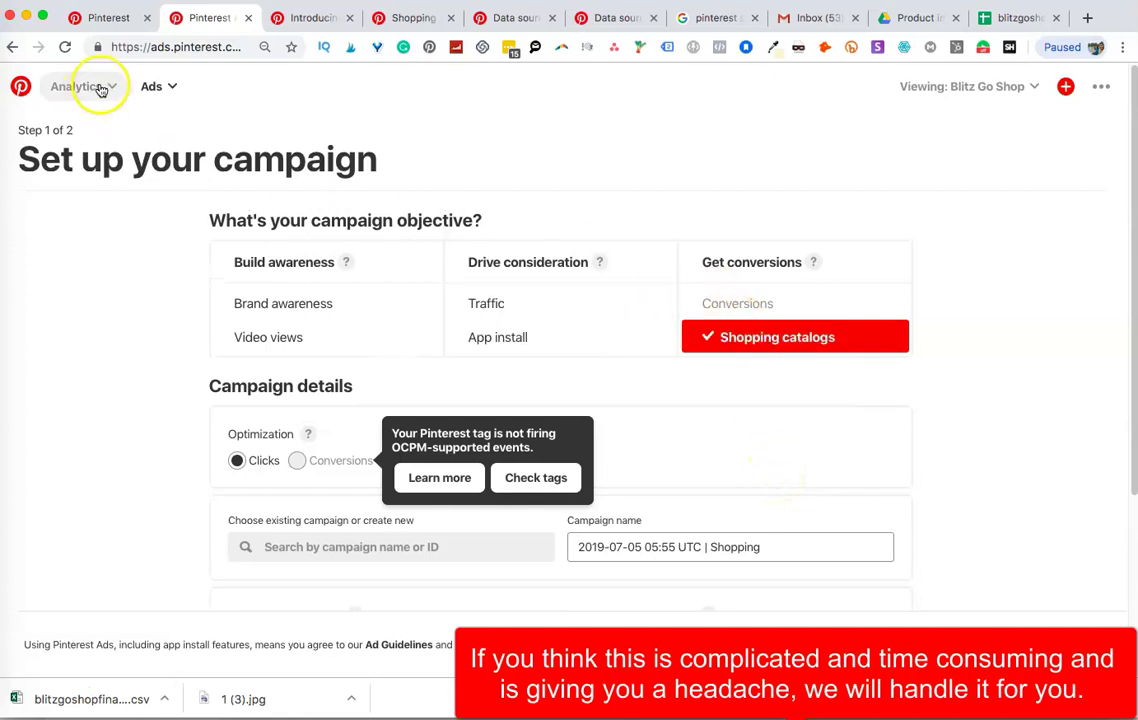
left_click(17, 98)
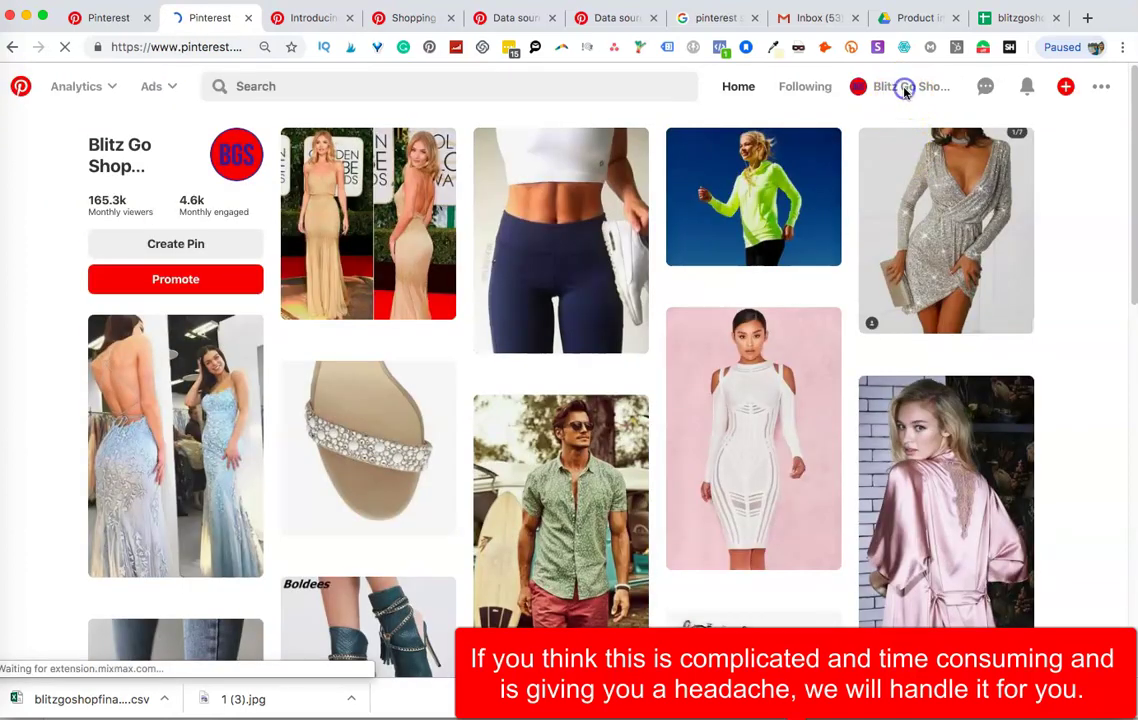
Go to the shop's profile Boards and open the protected Products you tagged board with 65 Pins.
left_click(907, 88)
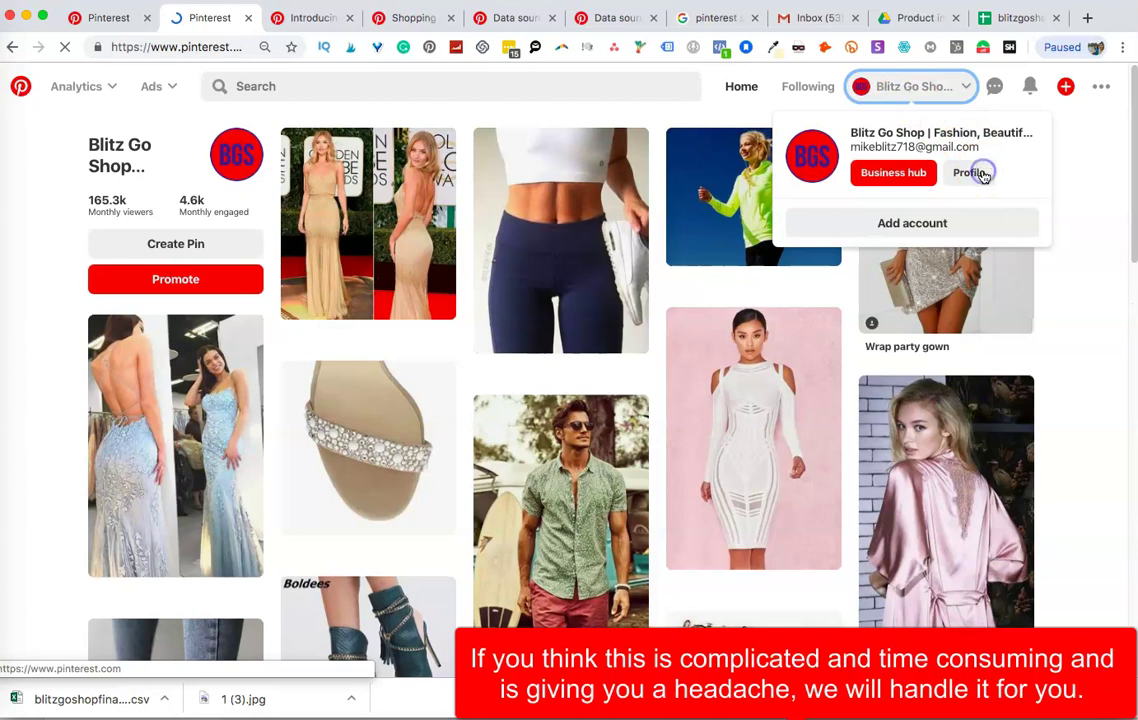
left_click(983, 175)
scroll(585, 555, "down", 15)
scroll(591, 568, "down", 12)
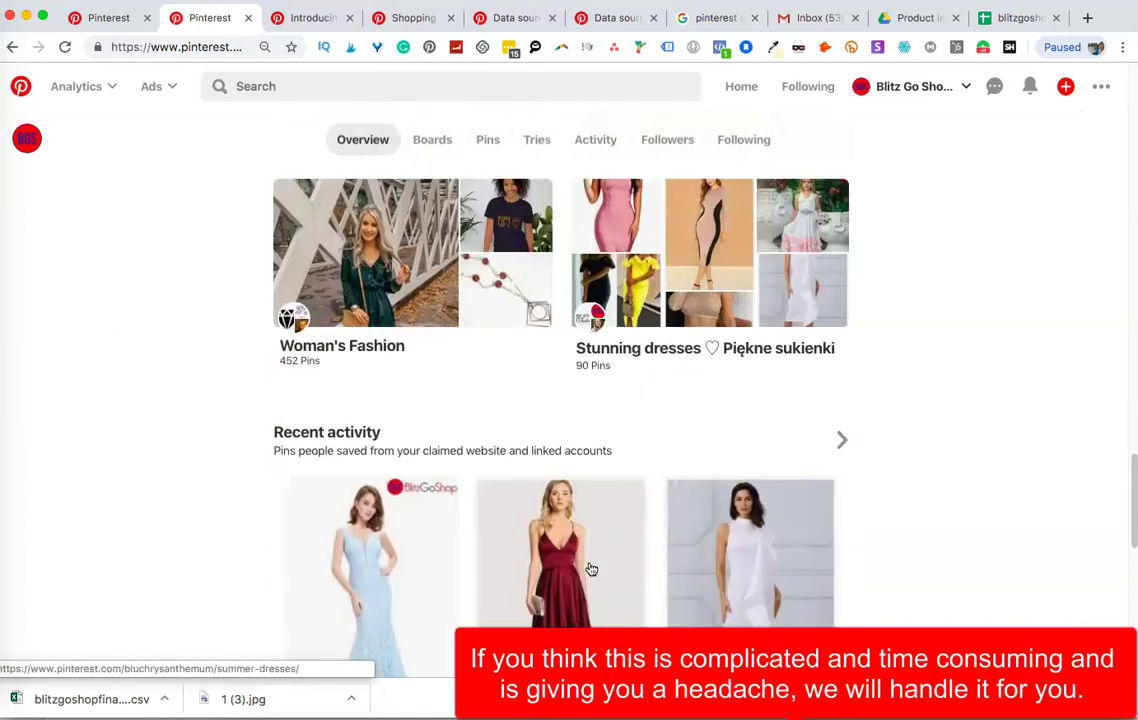
scroll(591, 568, "down", 10)
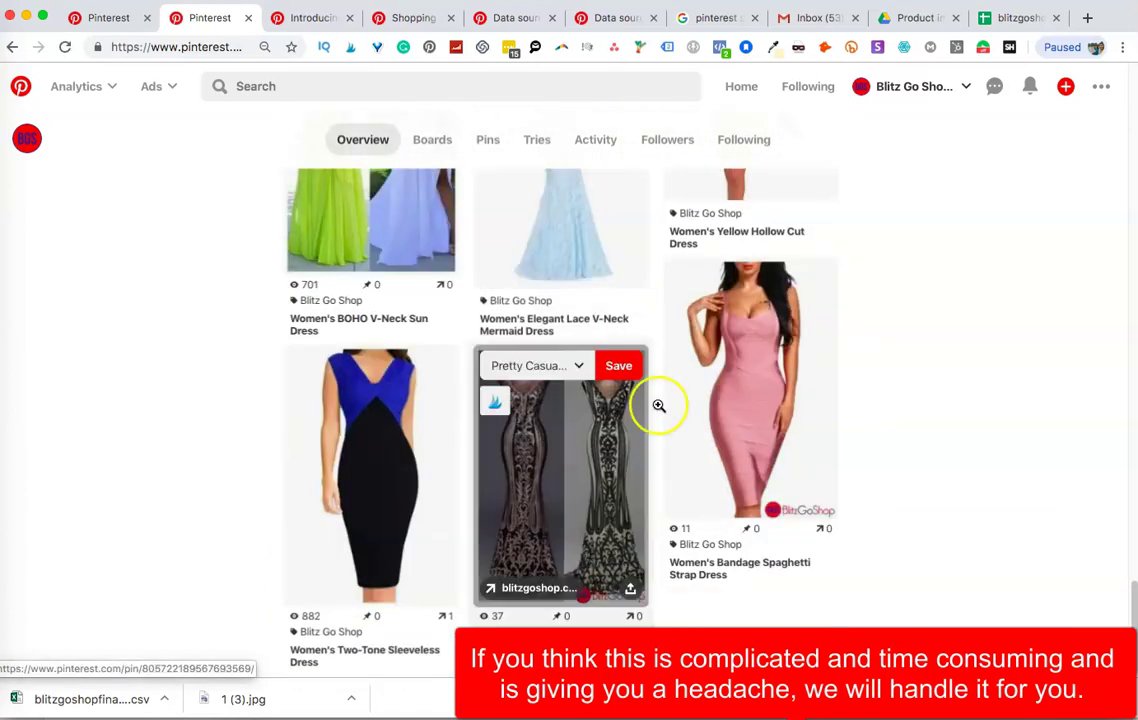
left_click(432, 140)
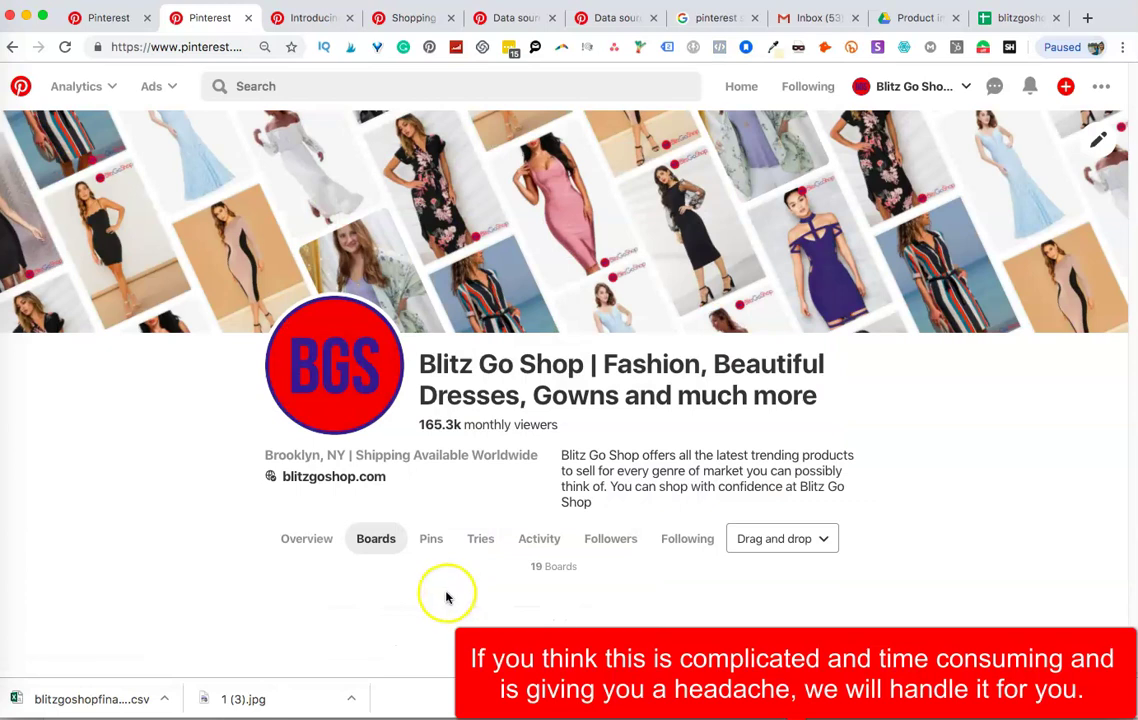
scroll(448, 598, "down", 5)
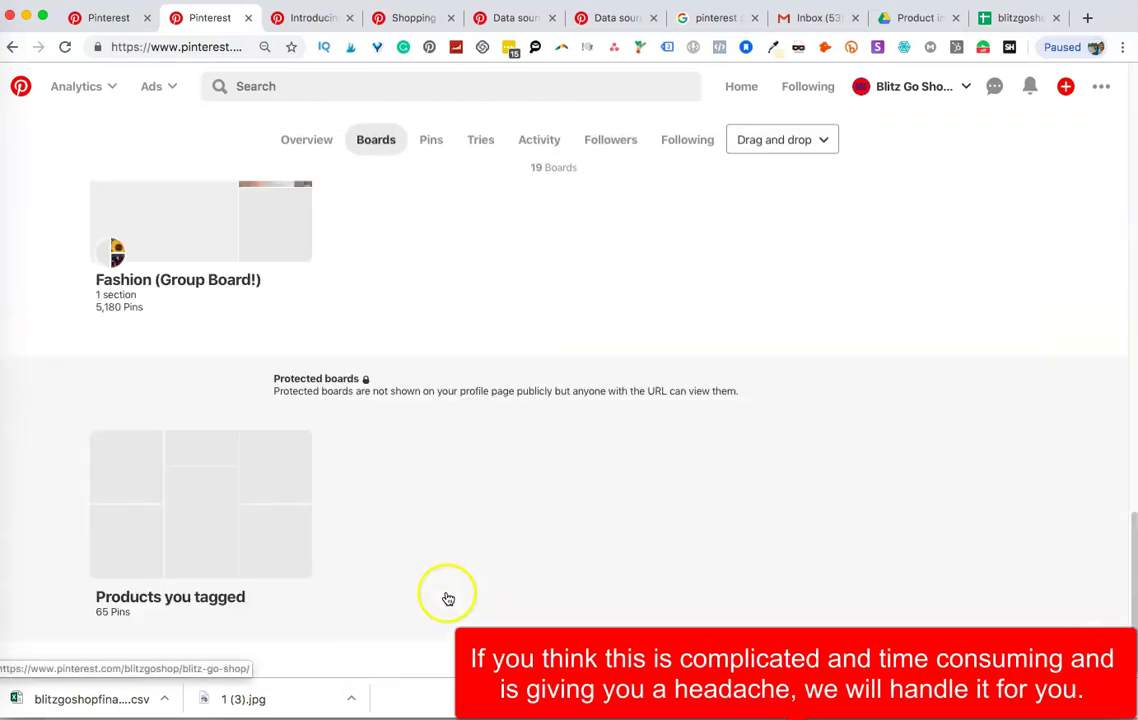
scroll(323, 406, "up", 3)
scroll(320, 432, "down", 3)
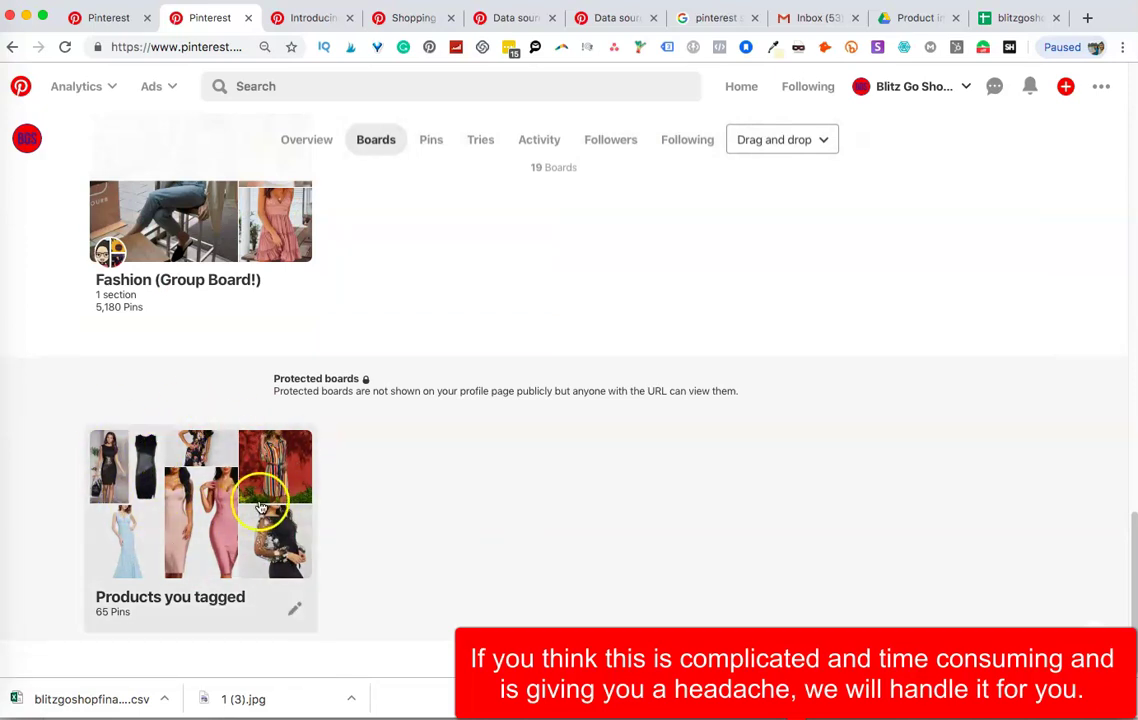
left_click(260, 502)
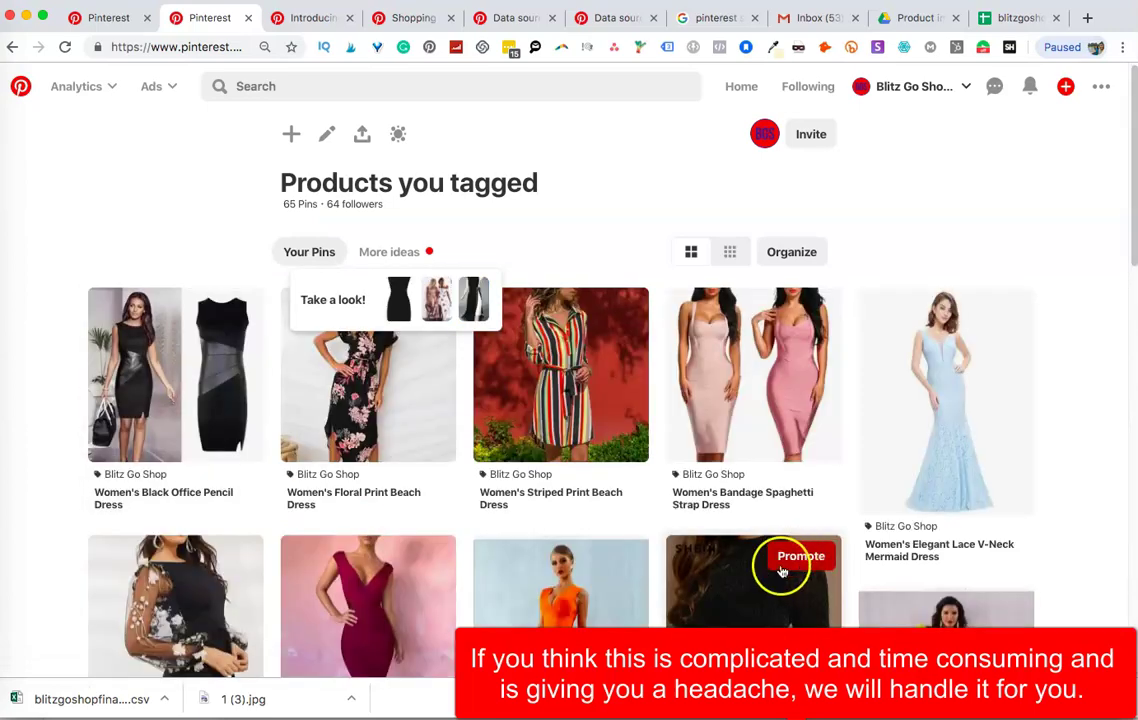
Scroll through the board's tagged dress pins, such as Women's Black Office Pencil Dress, and back up.
scroll(782, 570, "down", 15)
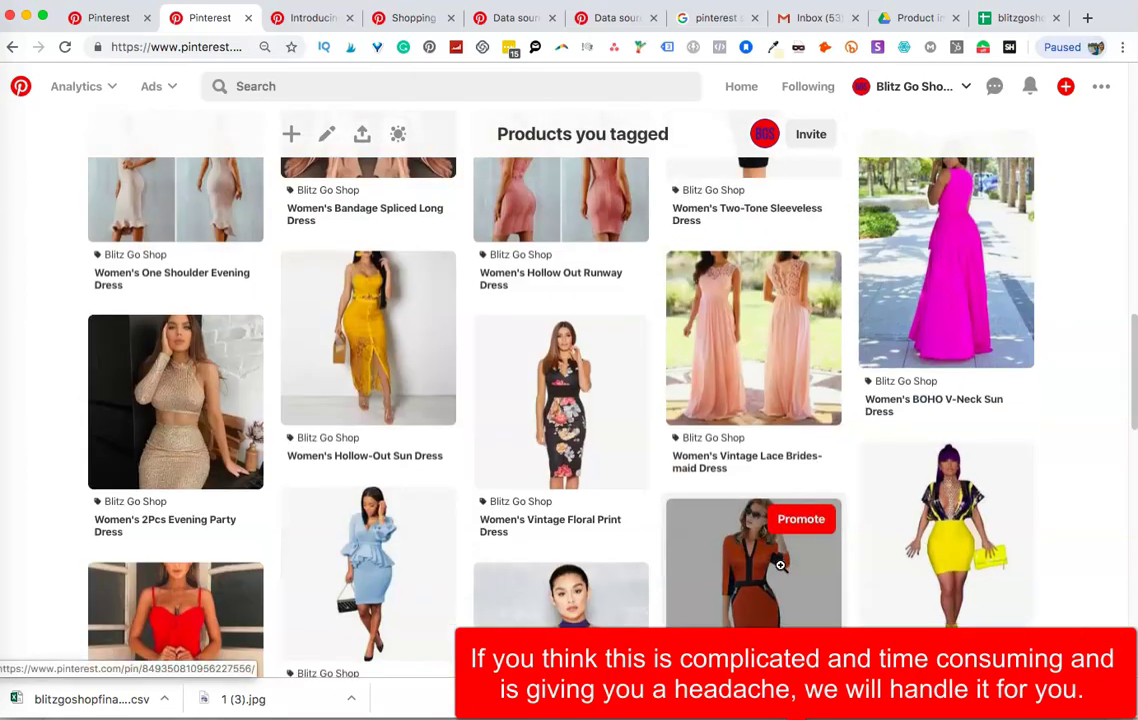
scroll(780, 565, "down", 15)
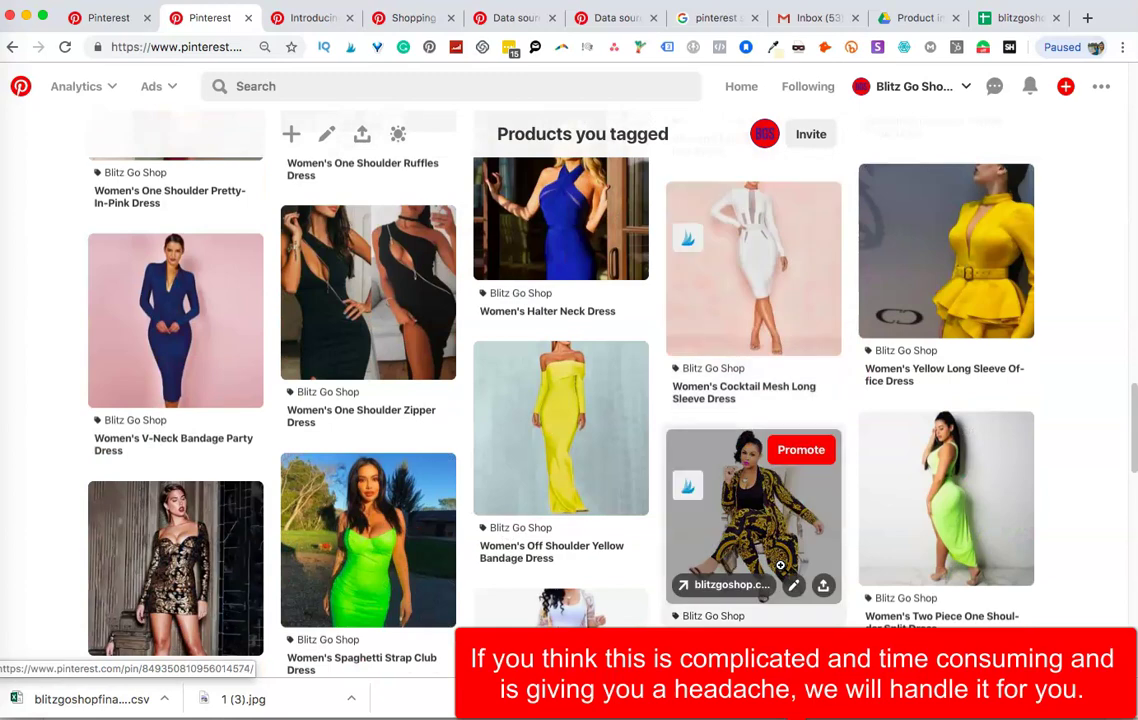
scroll(754, 566, "down", 5)
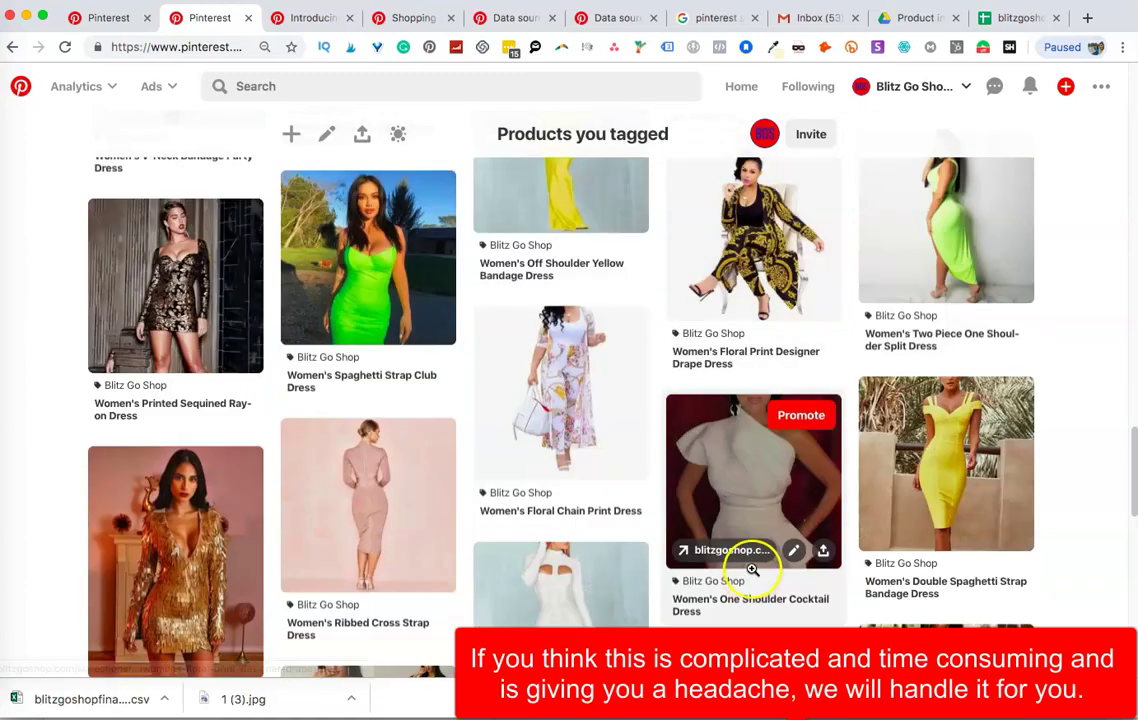
scroll(752, 568, "down", 12)
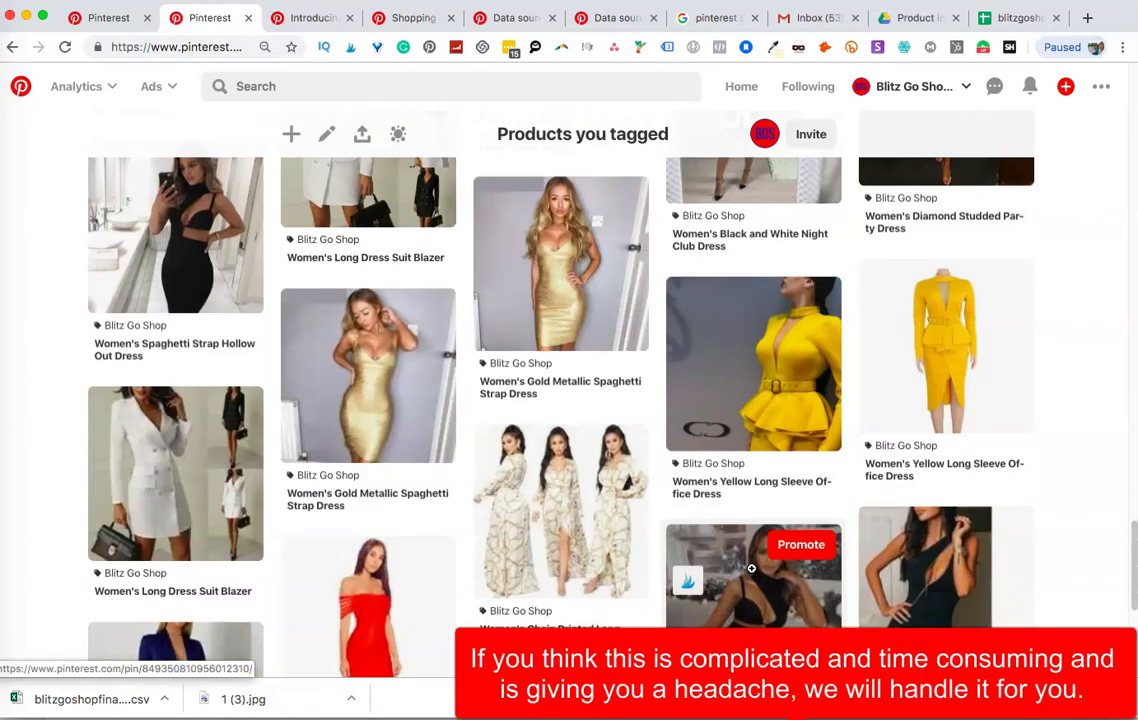
scroll(724, 505, "down", 6)
scroll(719, 513, "up", 11)
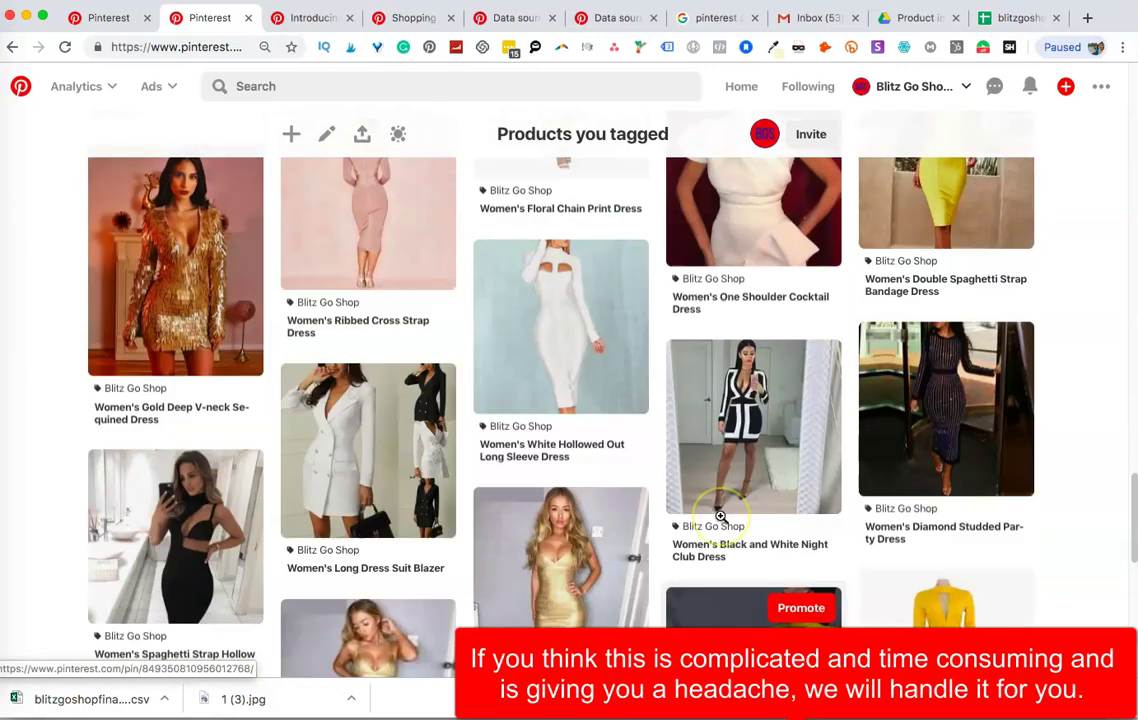
scroll(720, 515, "up", 10)
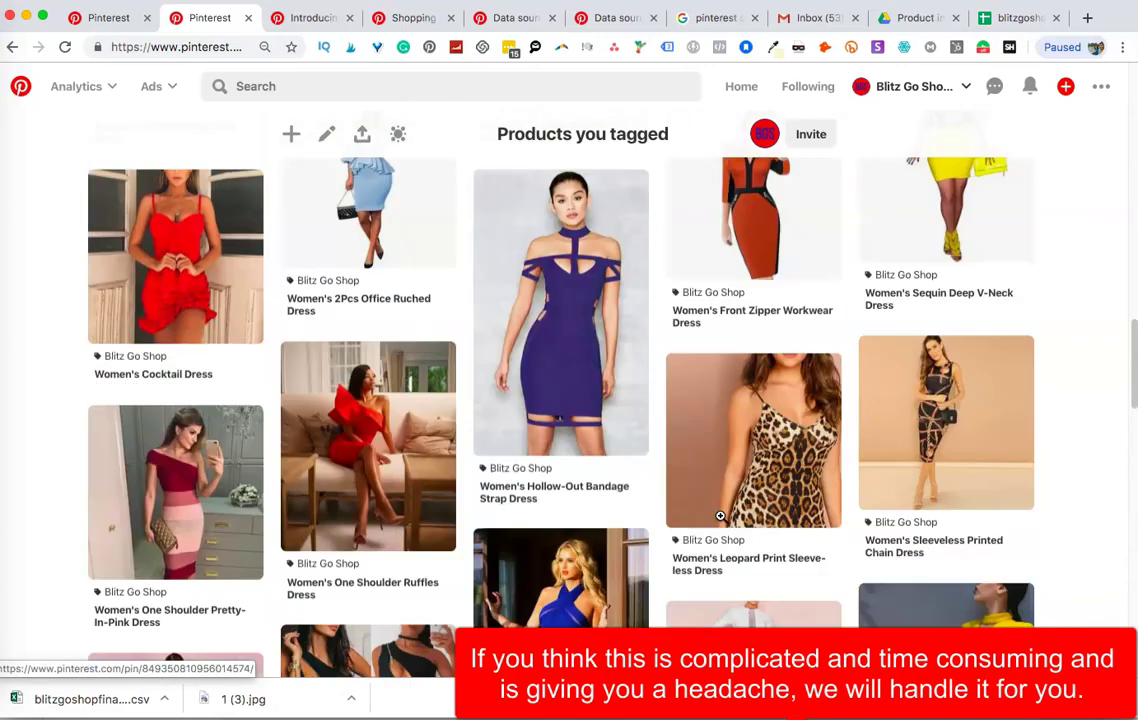
scroll(720, 515, "up", 8)
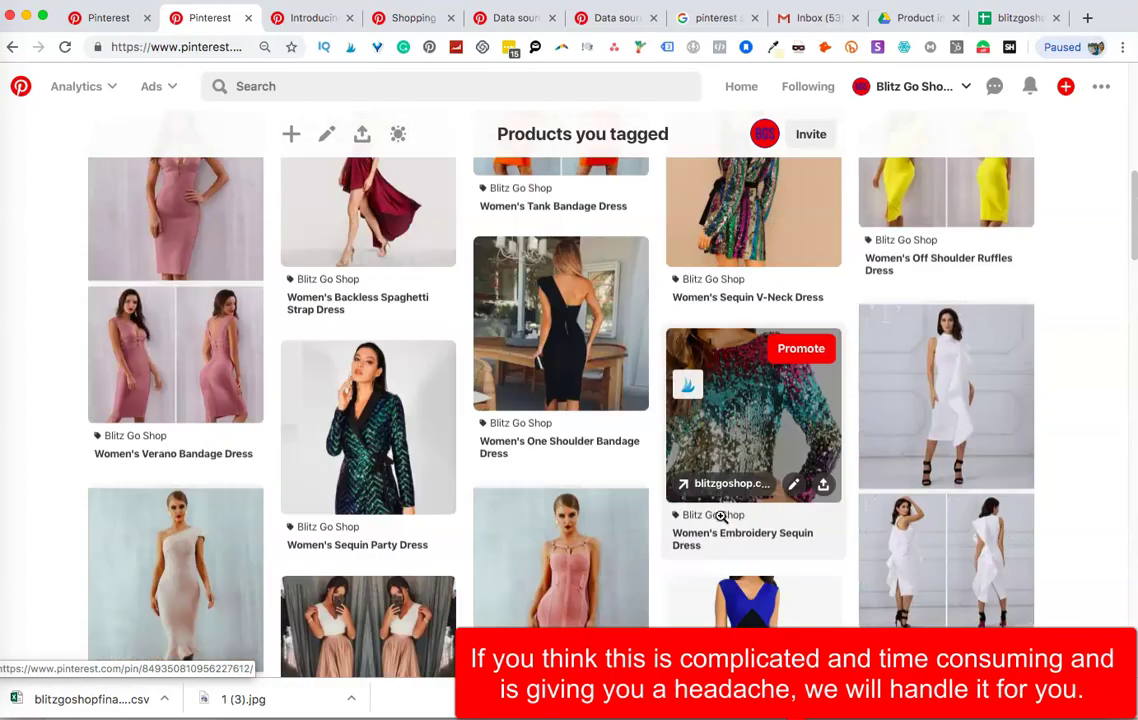
scroll(720, 515, "up", 10)
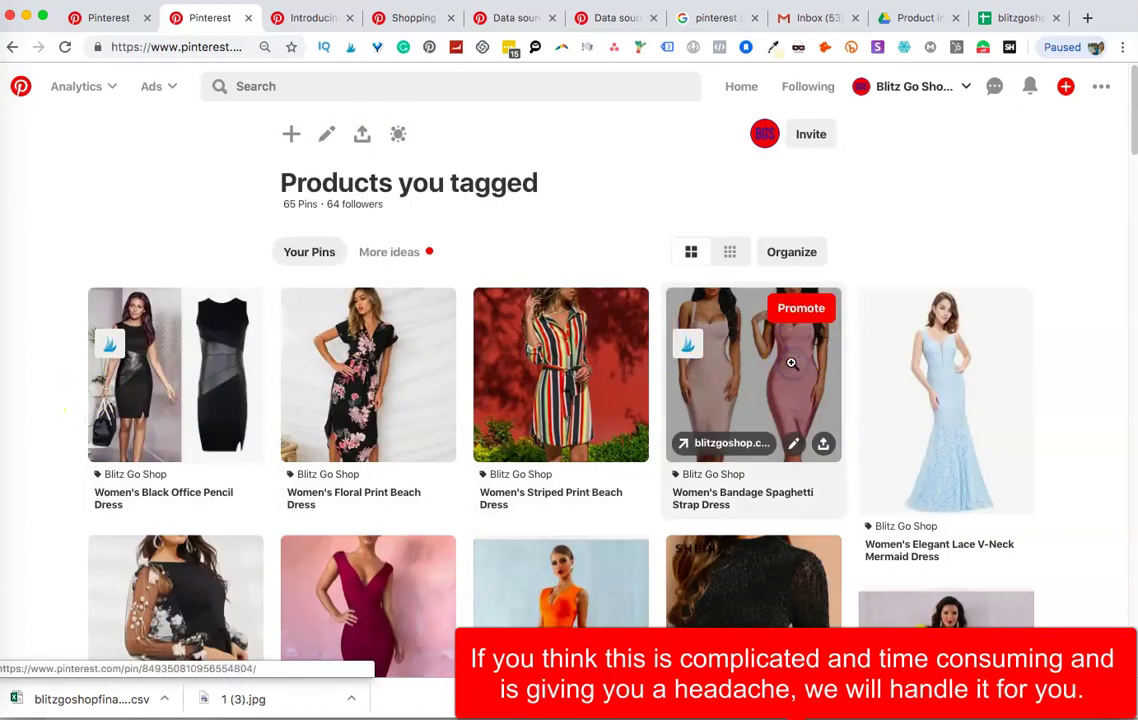
left_click(791, 363)
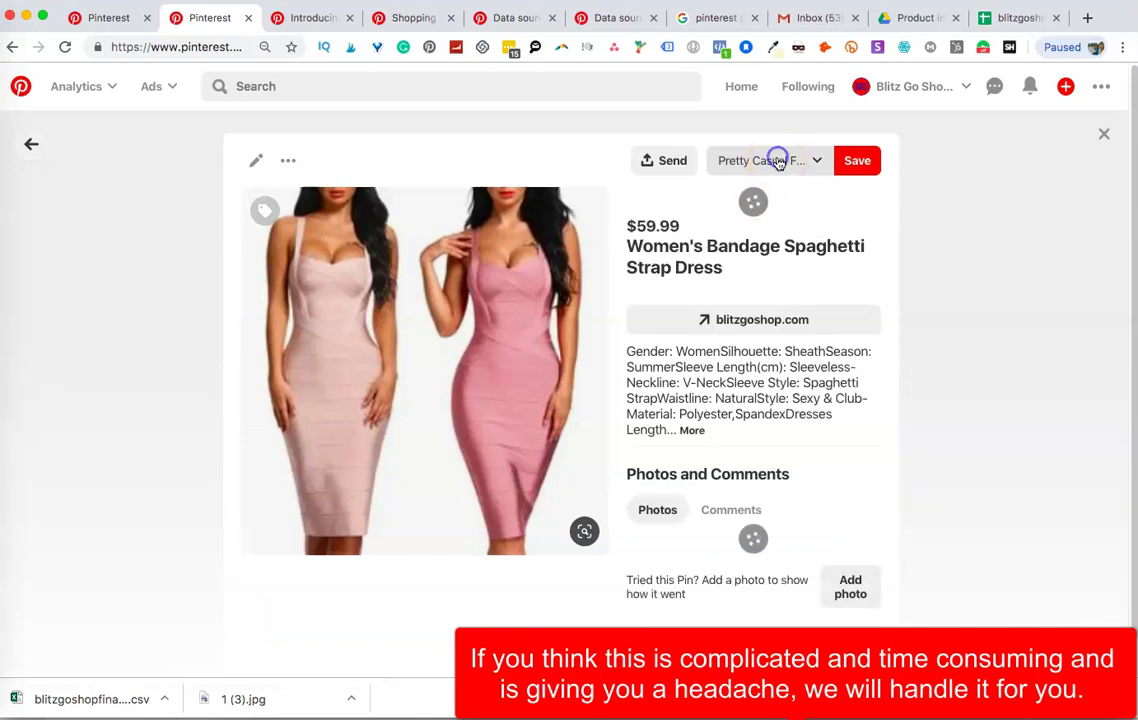
left_click(775, 175)
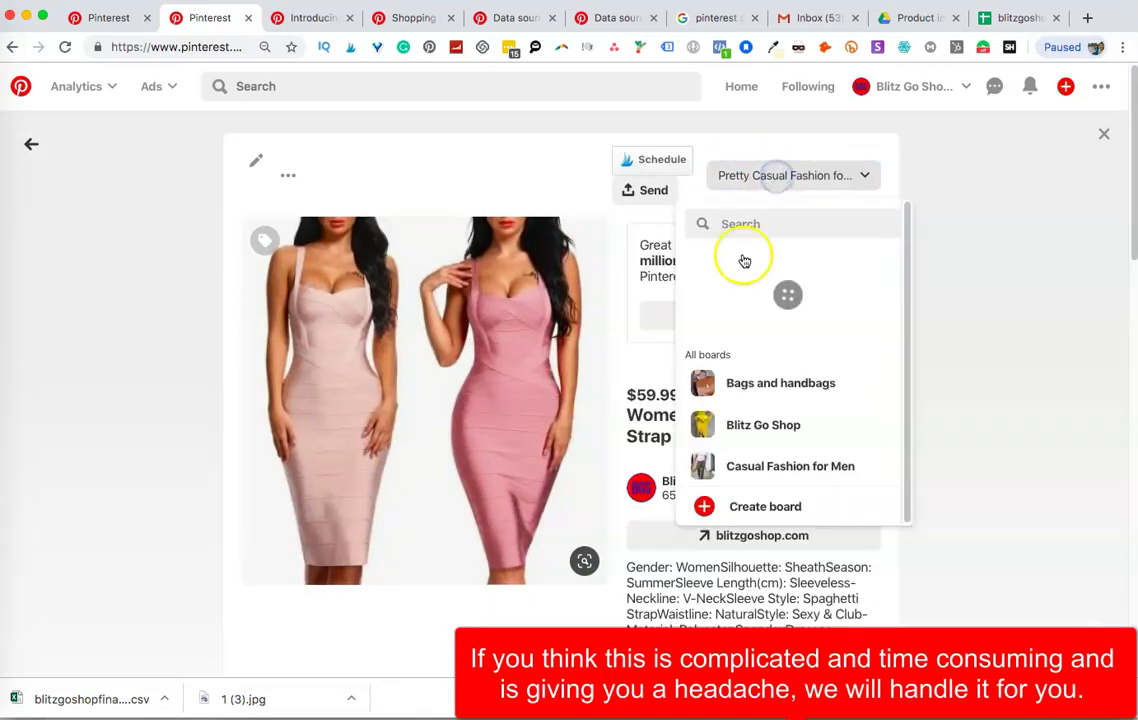
left_click(932, 215)
left_click(14, 546)
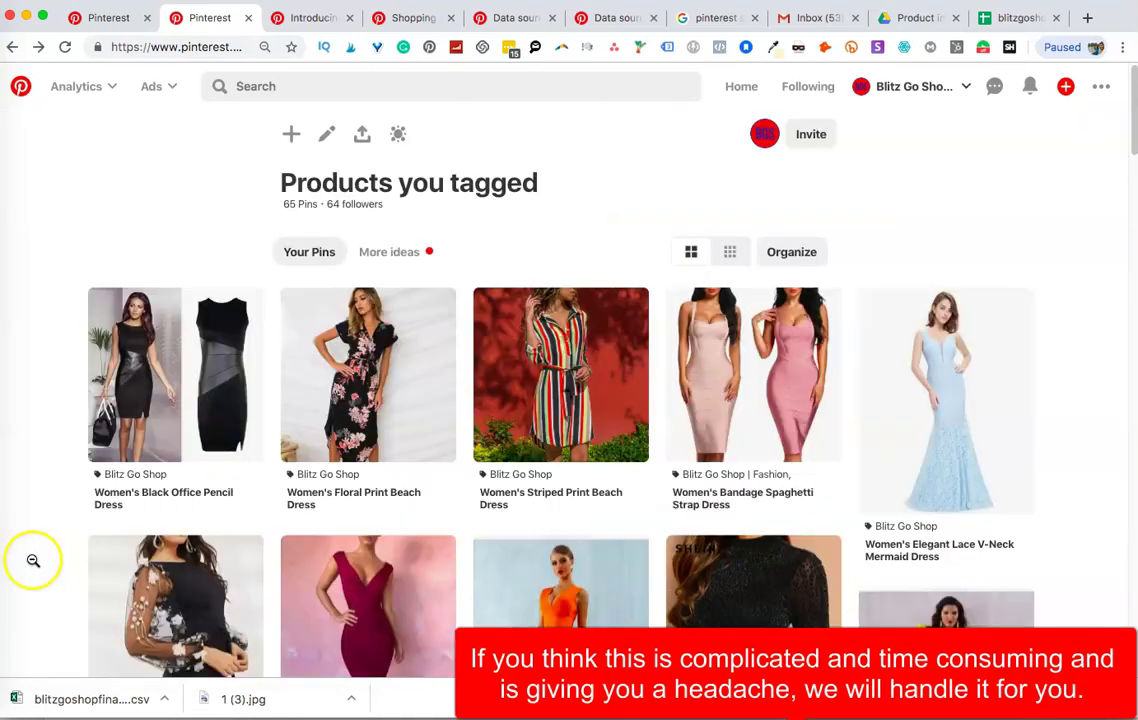